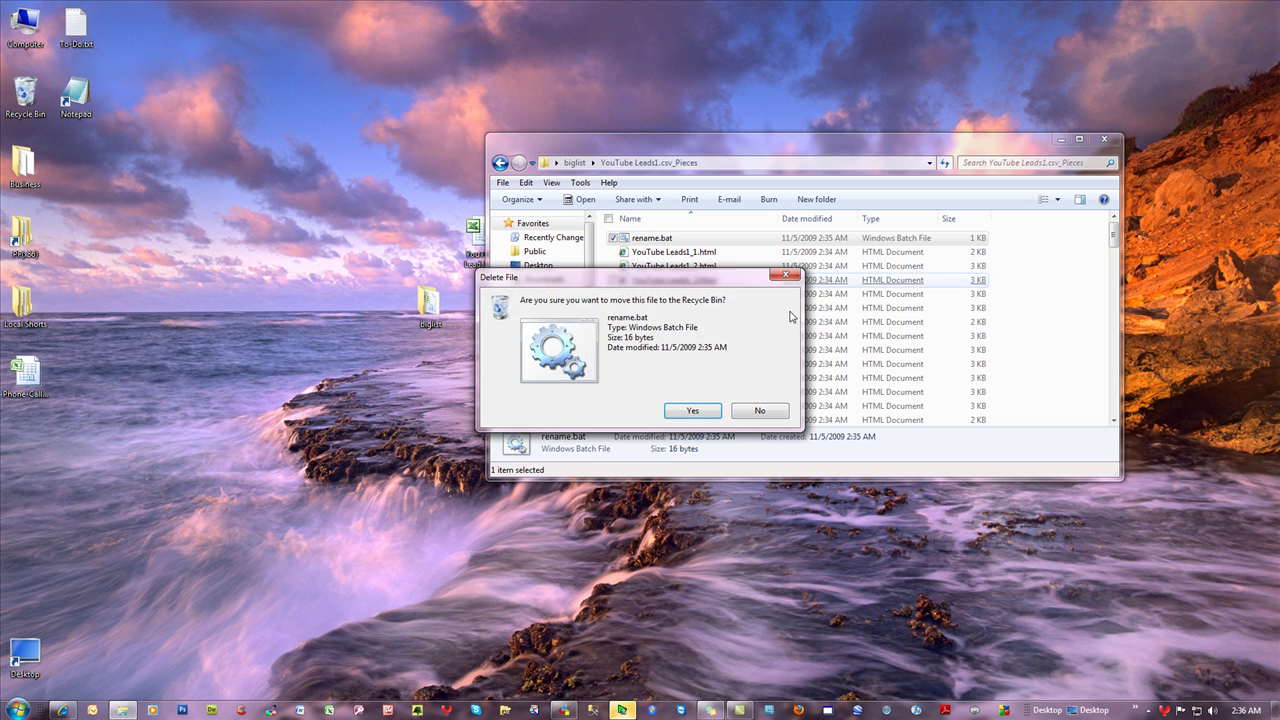
- Confirm deleting rename.bat and look through the YouTube Leads1.csv_Pieces folder's pages
left_click(690, 410)
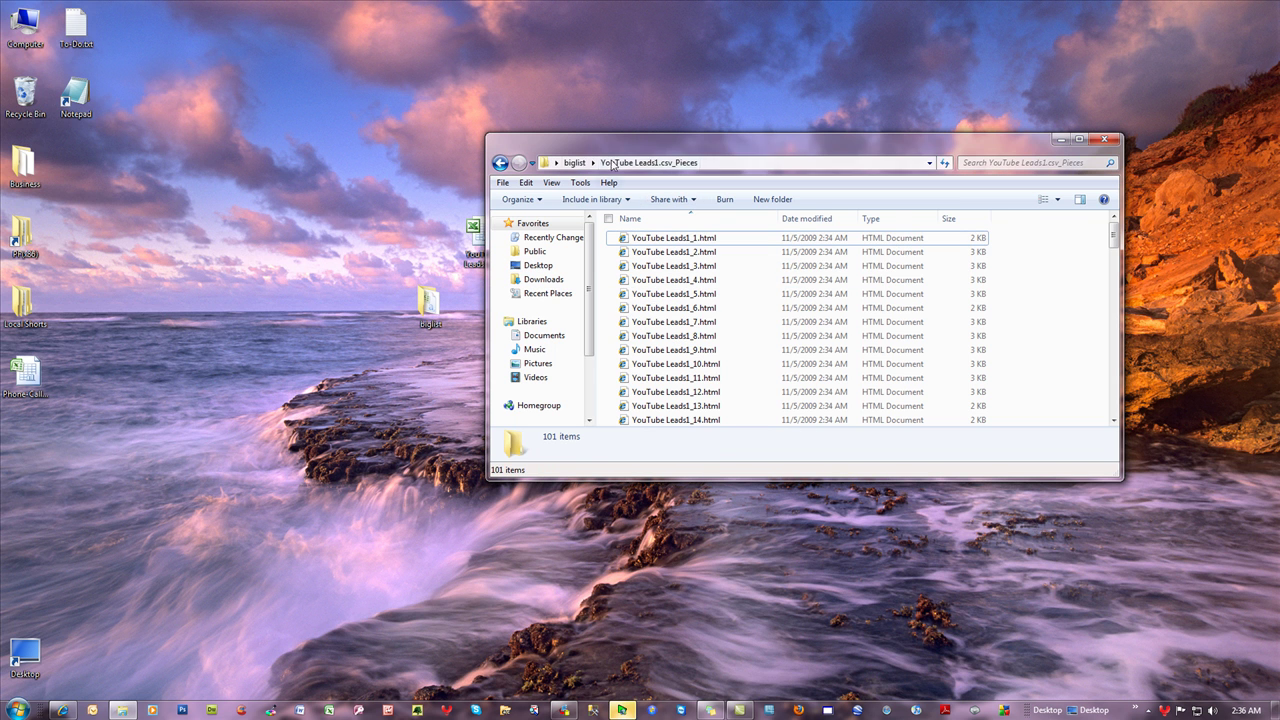
left_click(574, 162)
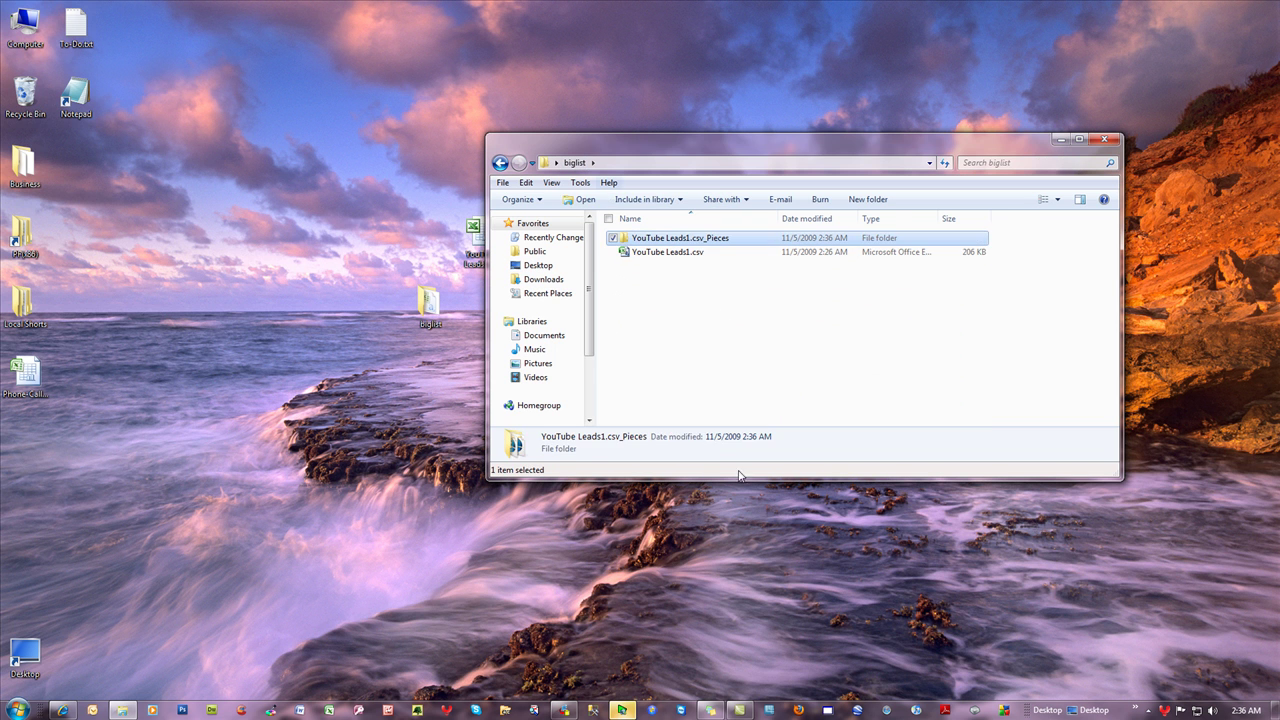
double_click(689, 240)
scroll(750, 340, "down", 20)
scroll(755, 355, "up", 20)
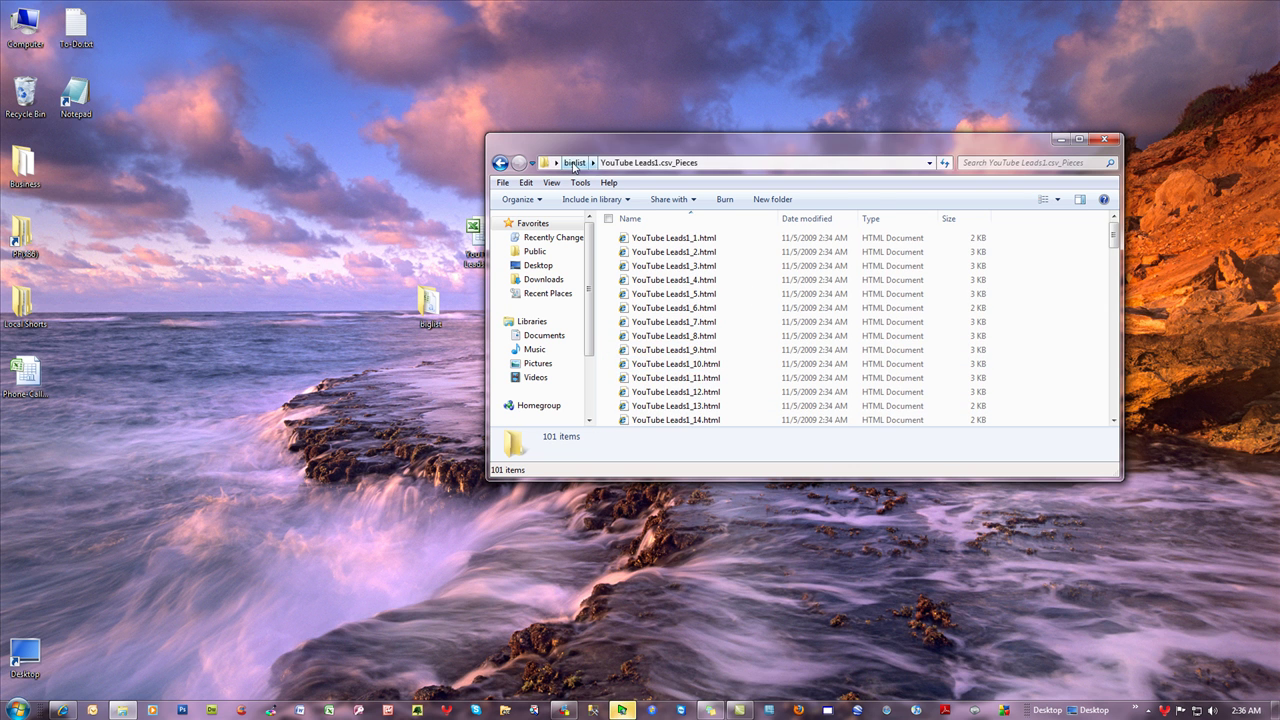
- Return to biglist, check YouTube Leads1.csv's actions, and reopen YouTube Leads1.csv_Pieces
left_click(574, 163)
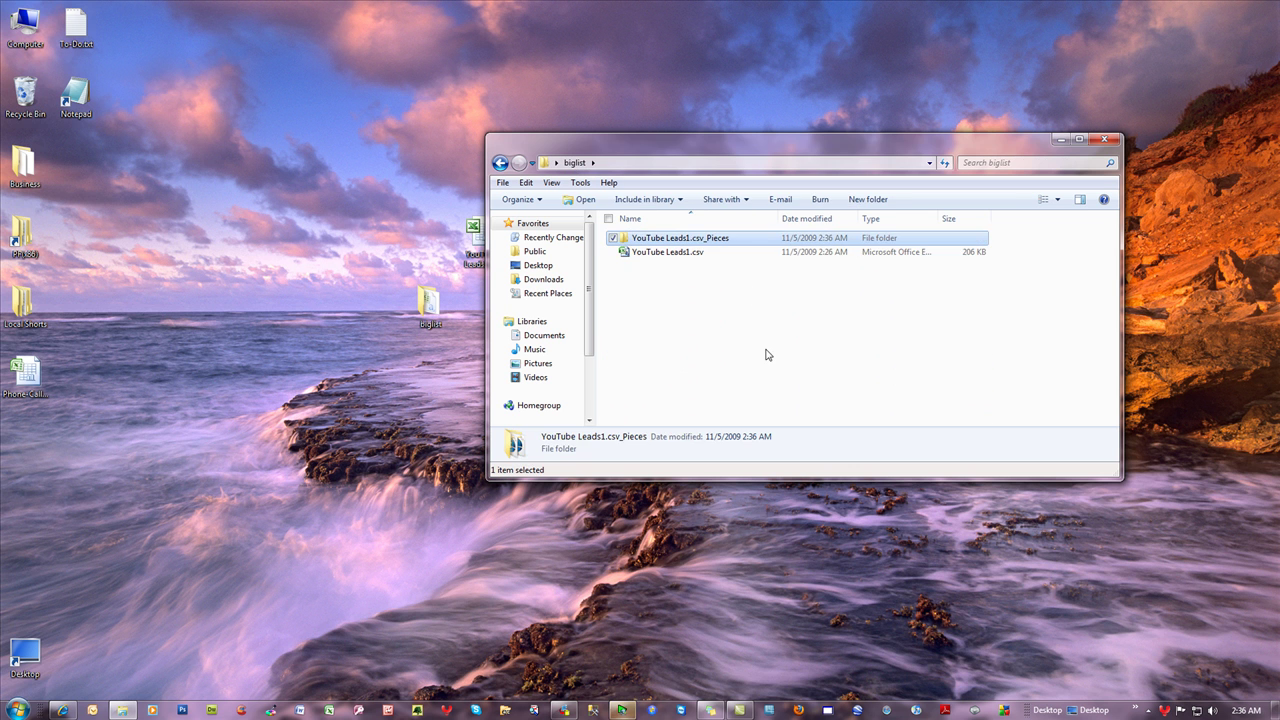
right_click(676, 260)
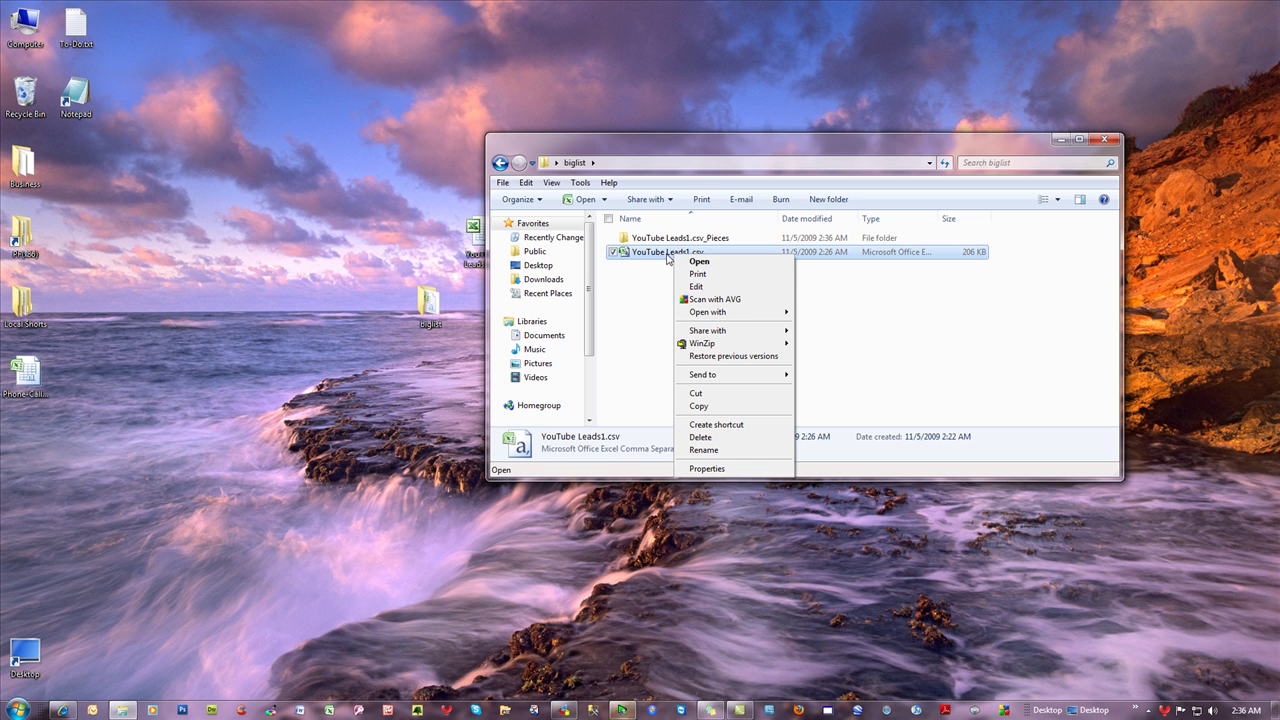
left_click(645, 309)
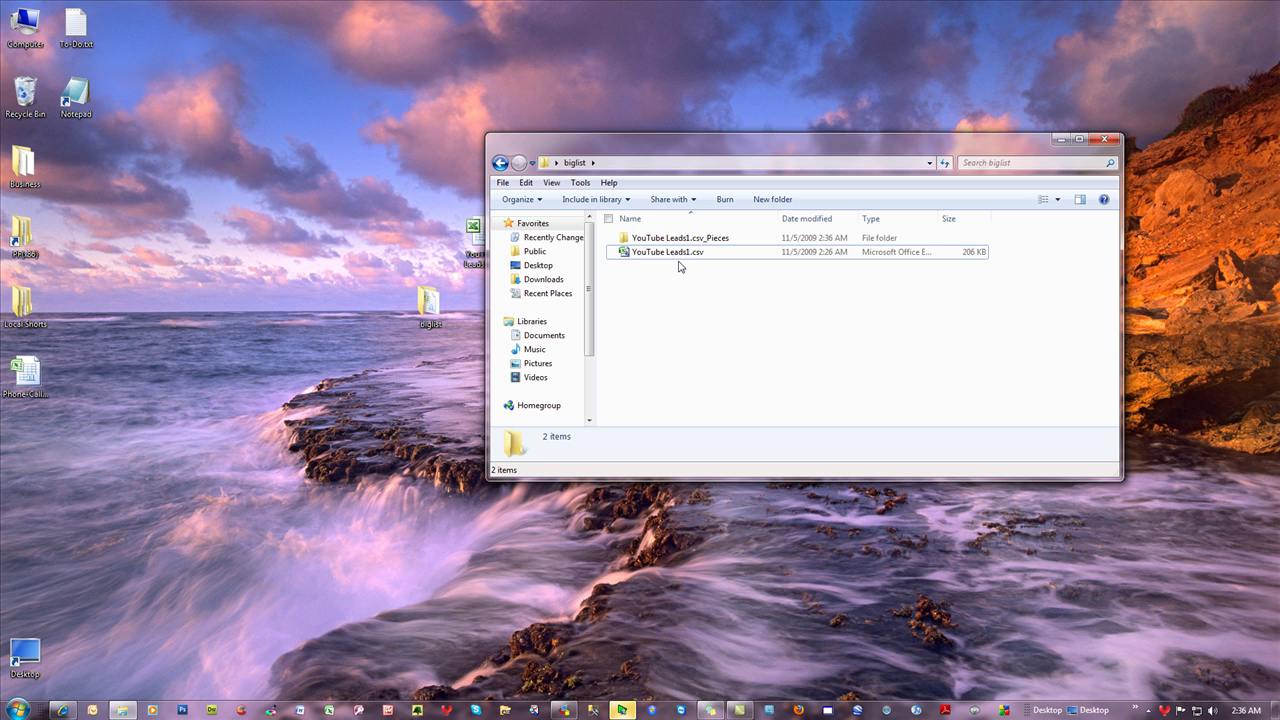
double_click(670, 238)
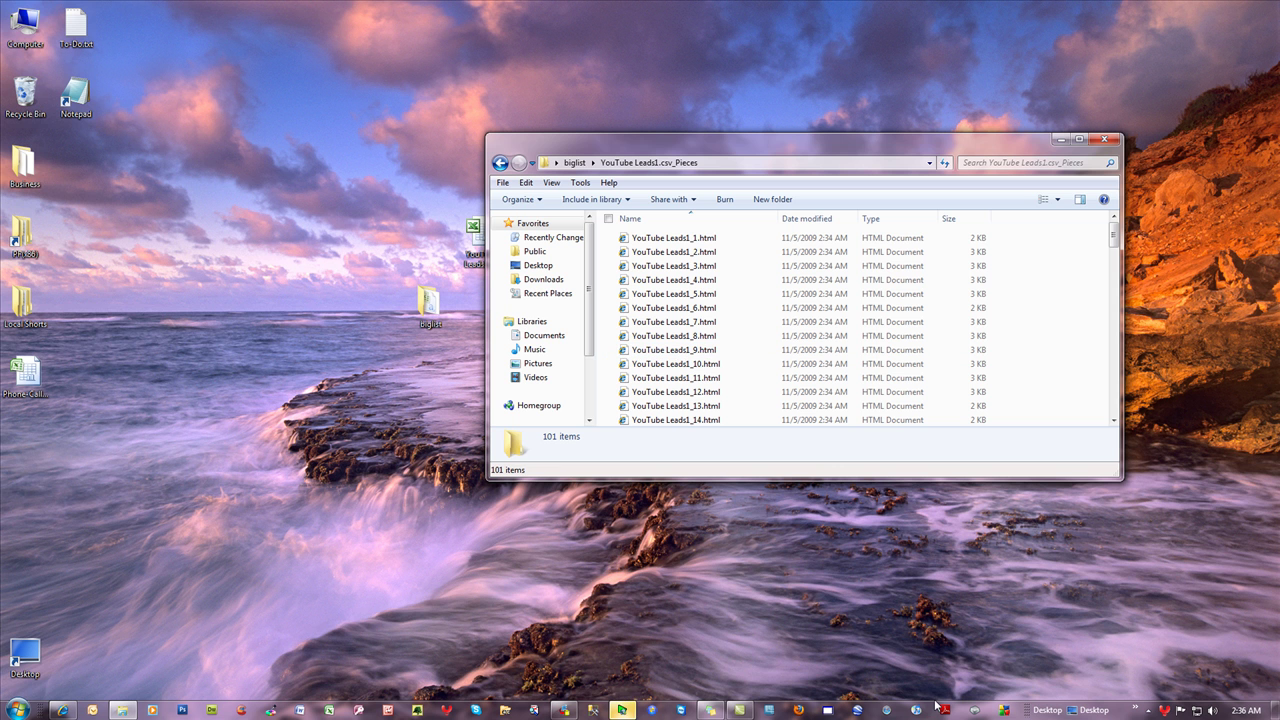
- In Web Scraper Plus+, start a new package named YT
left_click(577, 712)
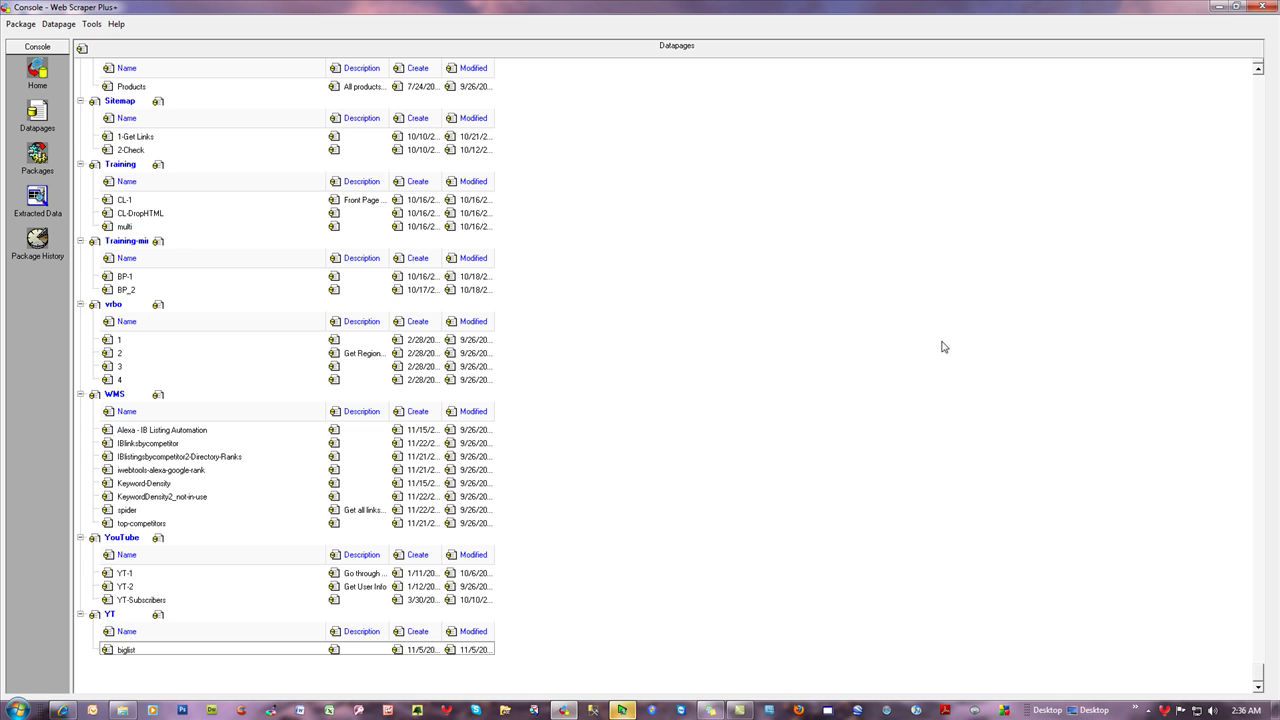
left_click(21, 24)
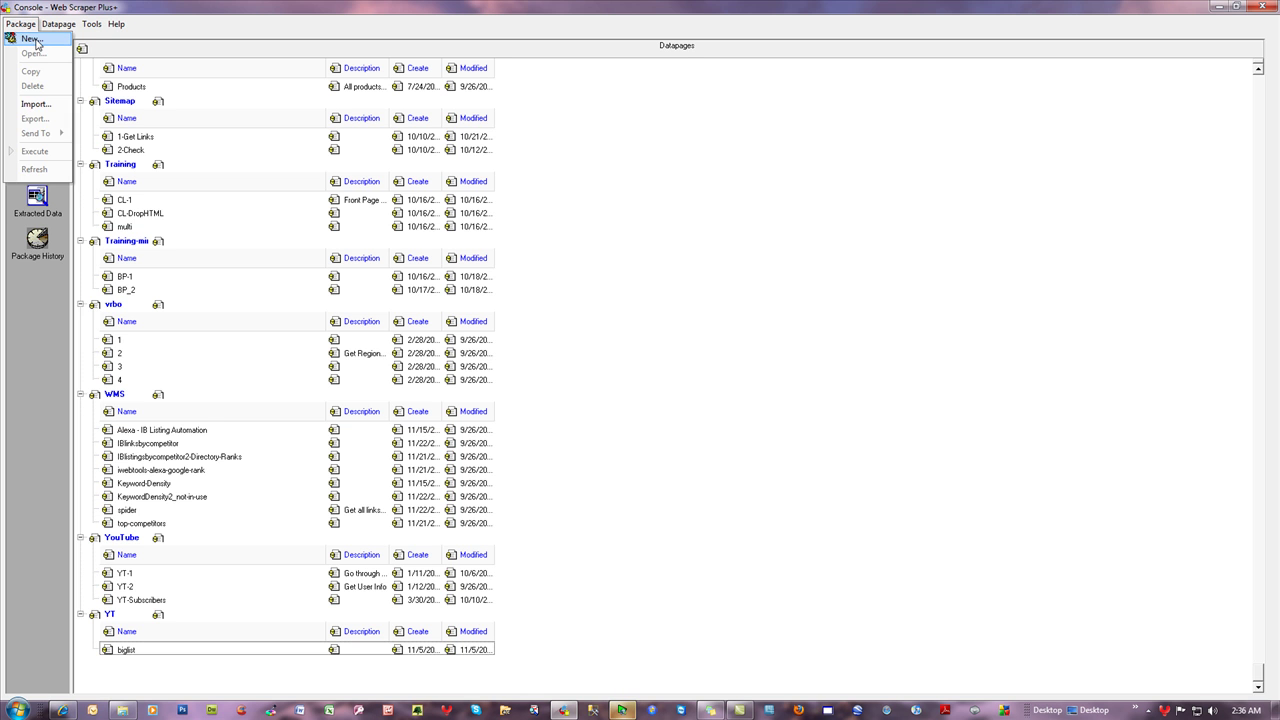
left_click(22, 36)
left_click(758, 480)
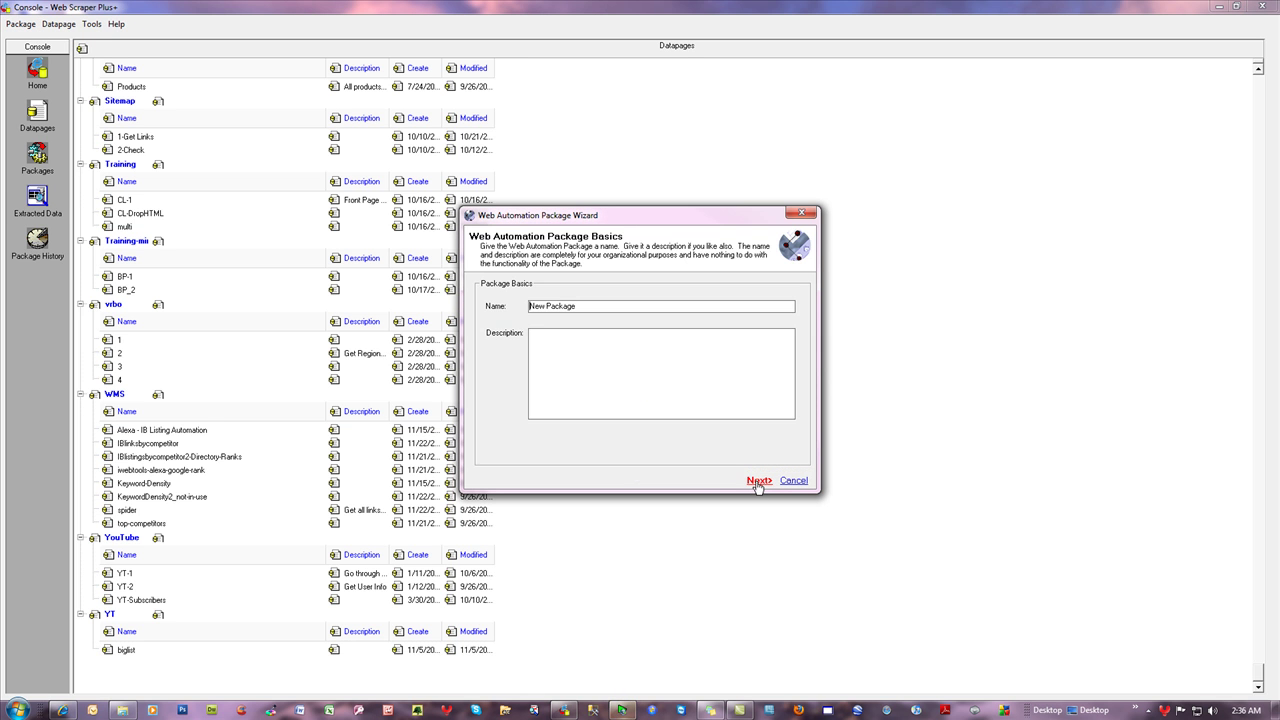
left_click_drag(611, 306, 520, 307)
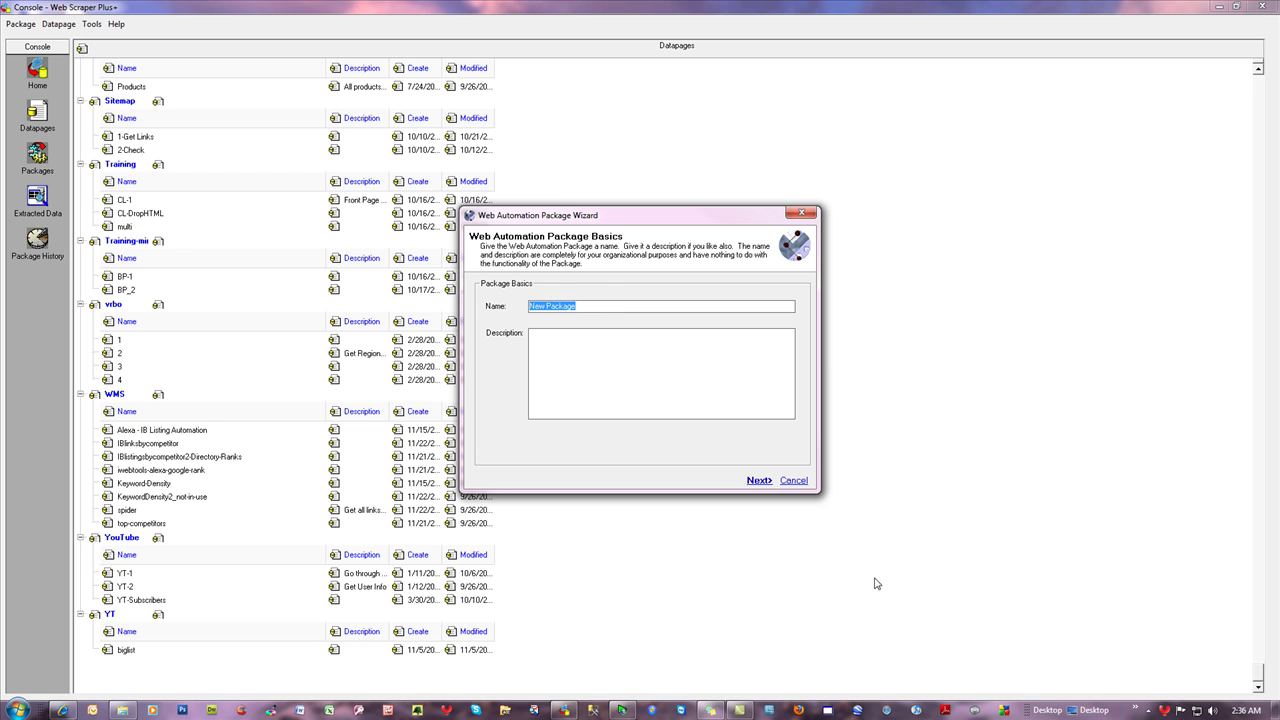
type("YT\\biglist")
left_click(758, 480)
- Add a web task named scrape that navigates a page list with extraction
left_click(743, 486)
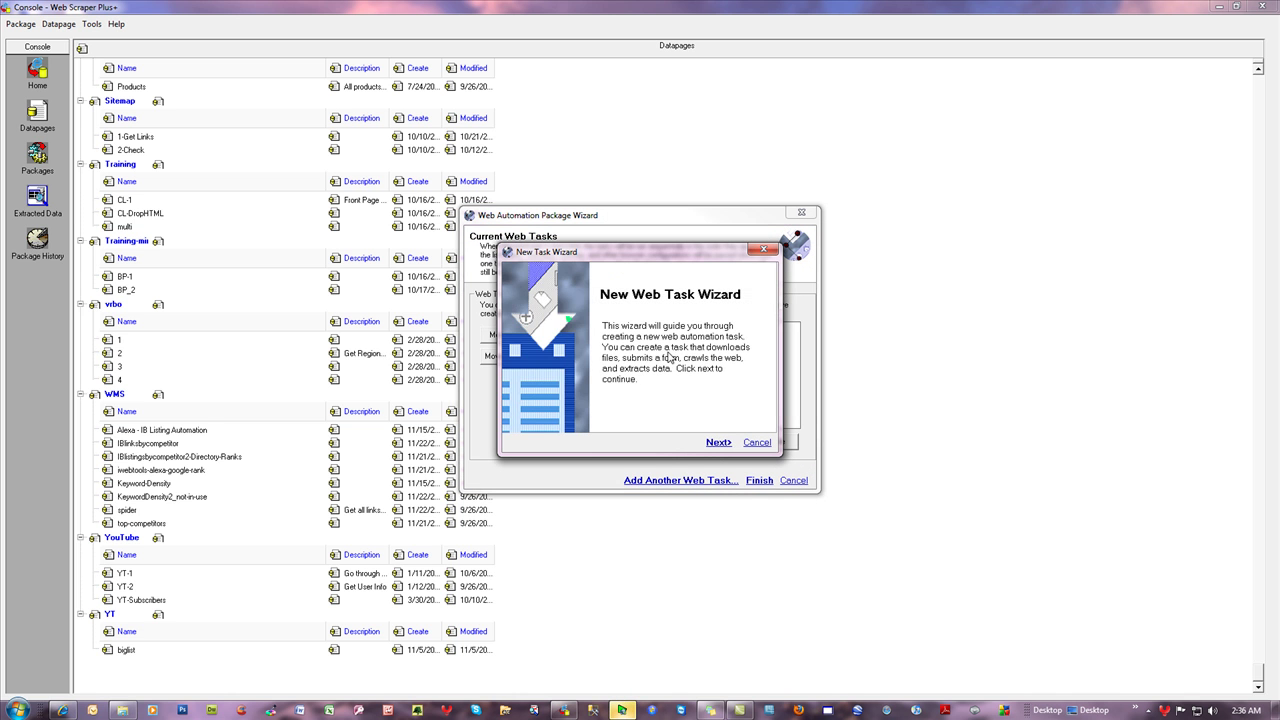
left_click(716, 443)
double_click(571, 326)
type("scrape")
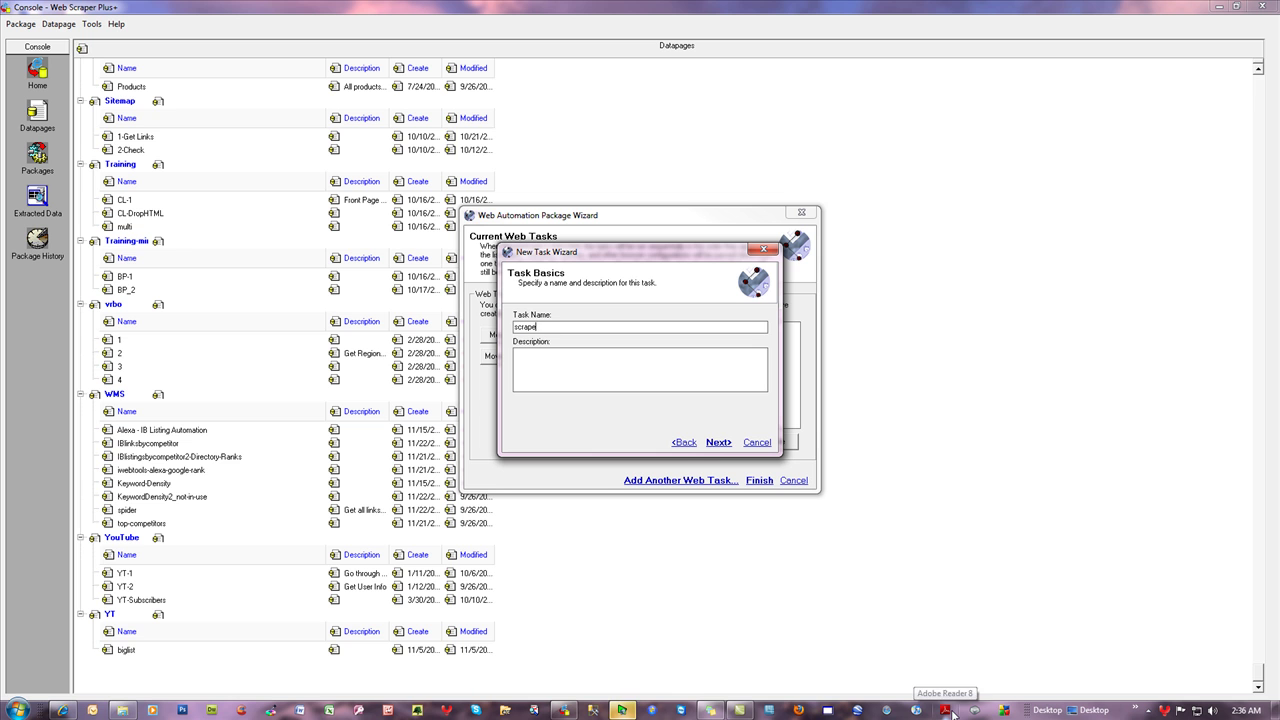
left_click(716, 451)
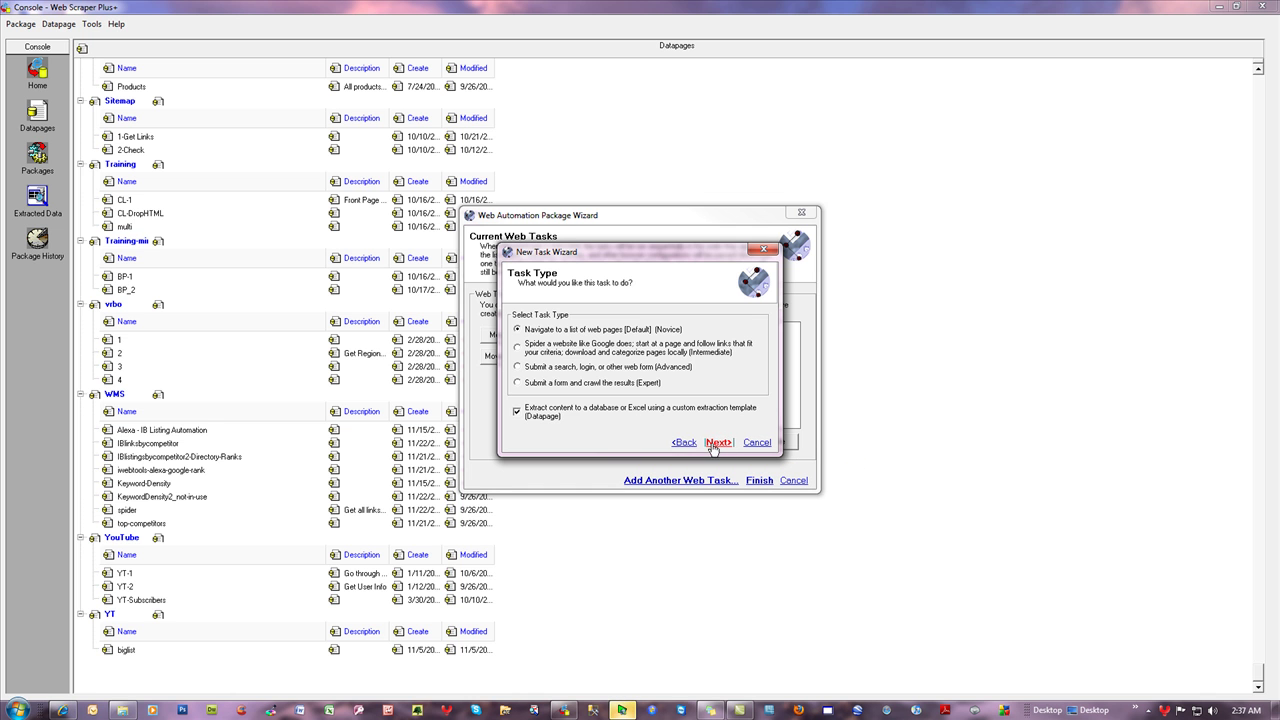
left_click(716, 443)
- Choose the existing YT\biglist datapage as the extraction template
left_click(712, 389)
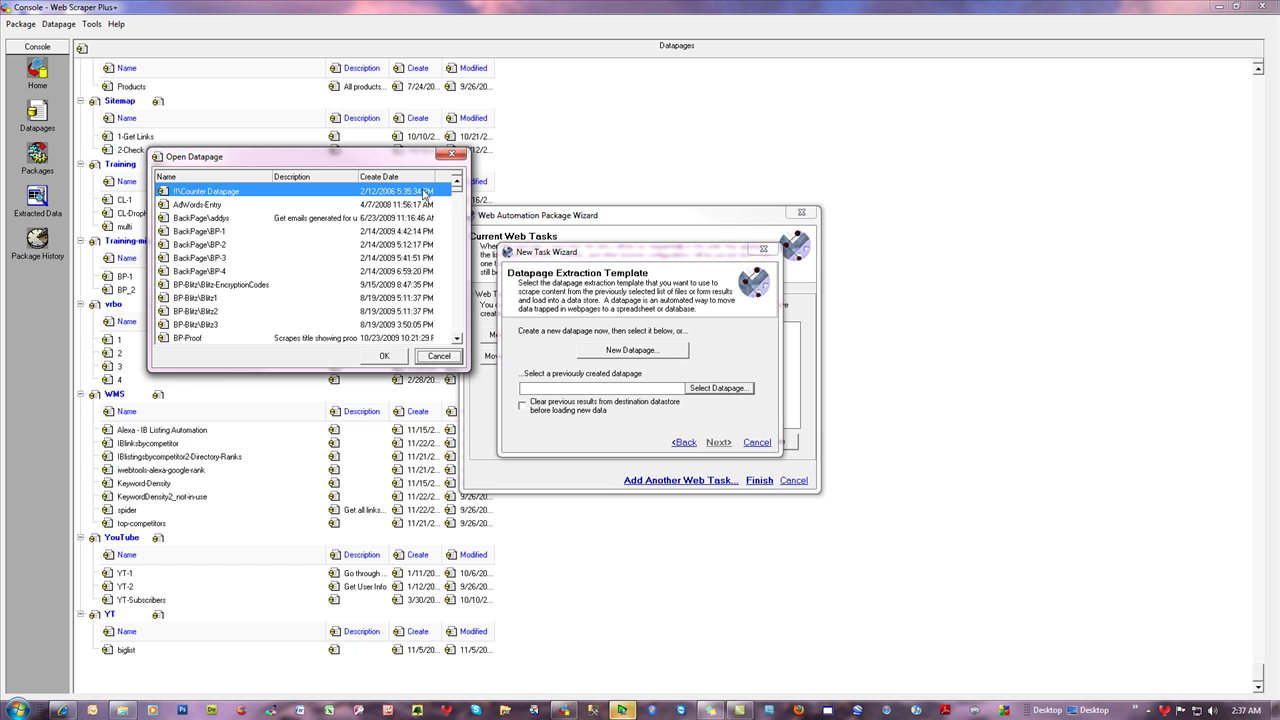
left_click_drag(458, 191, 458, 340)
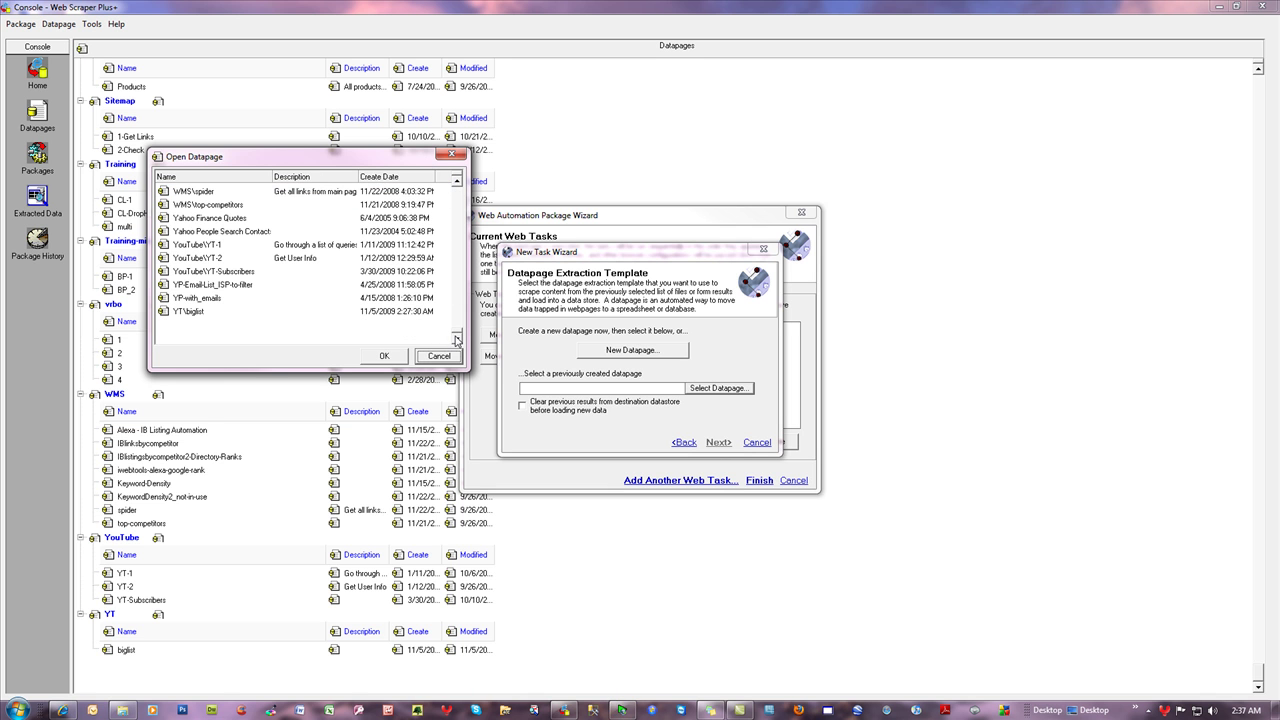
left_click(198, 313)
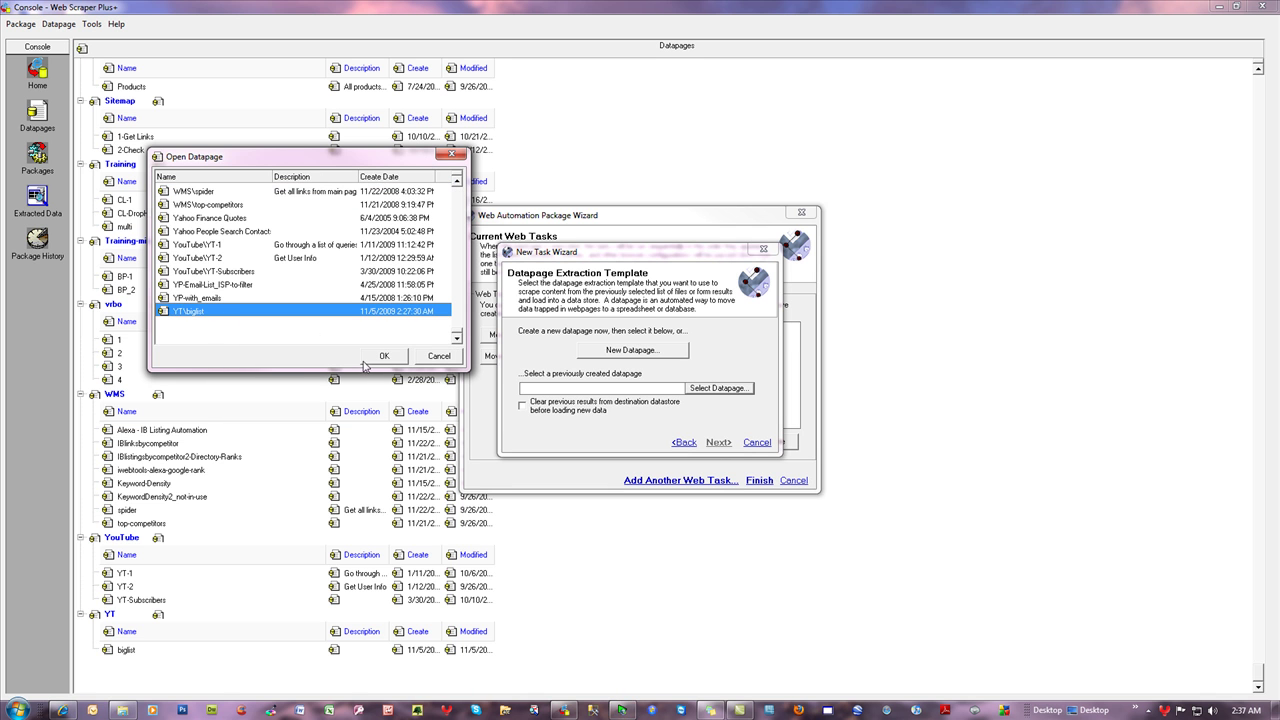
left_click(368, 362)
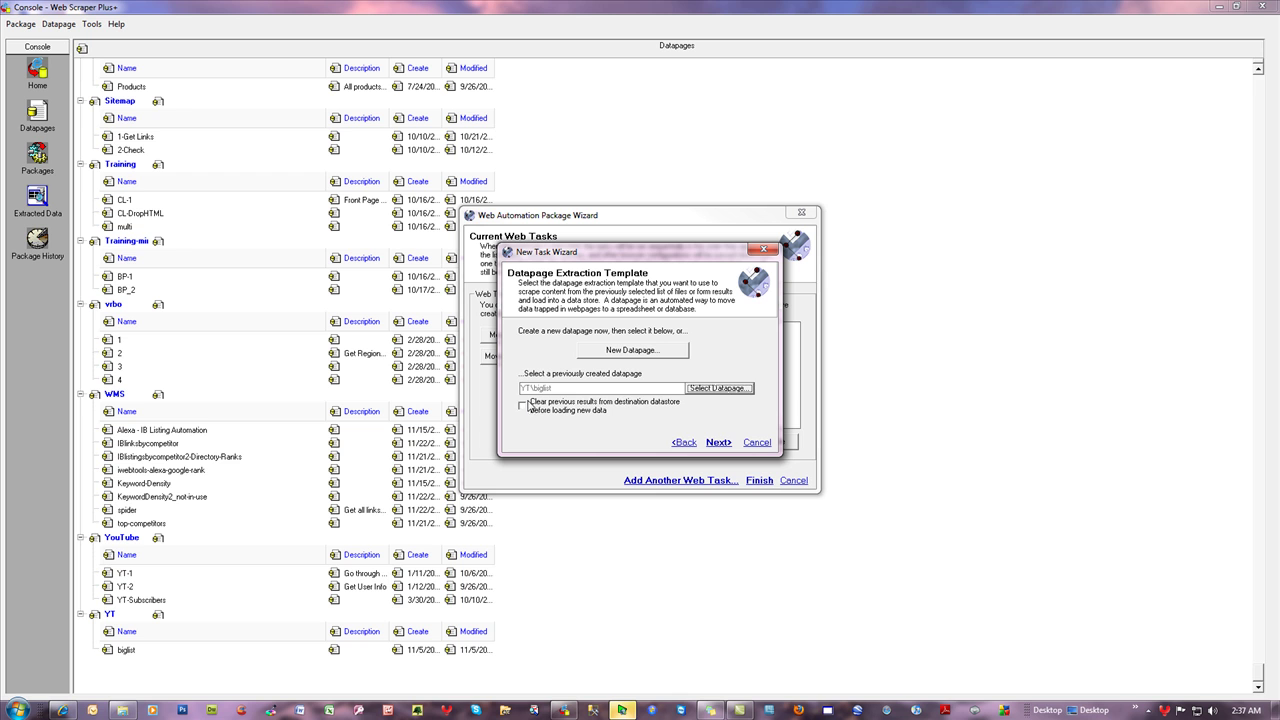
- Toggle the Clear previous results option, then continue to building the URL list
left_click(525, 405)
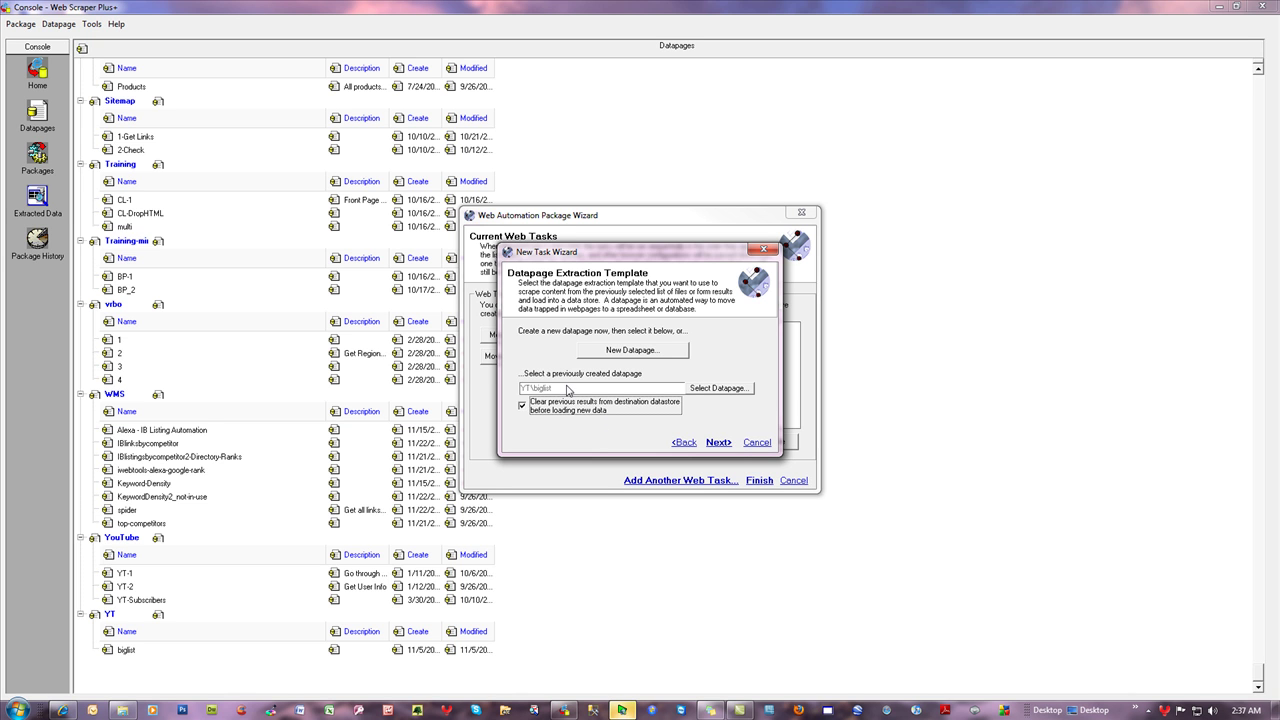
left_click(521, 405)
left_click(719, 442)
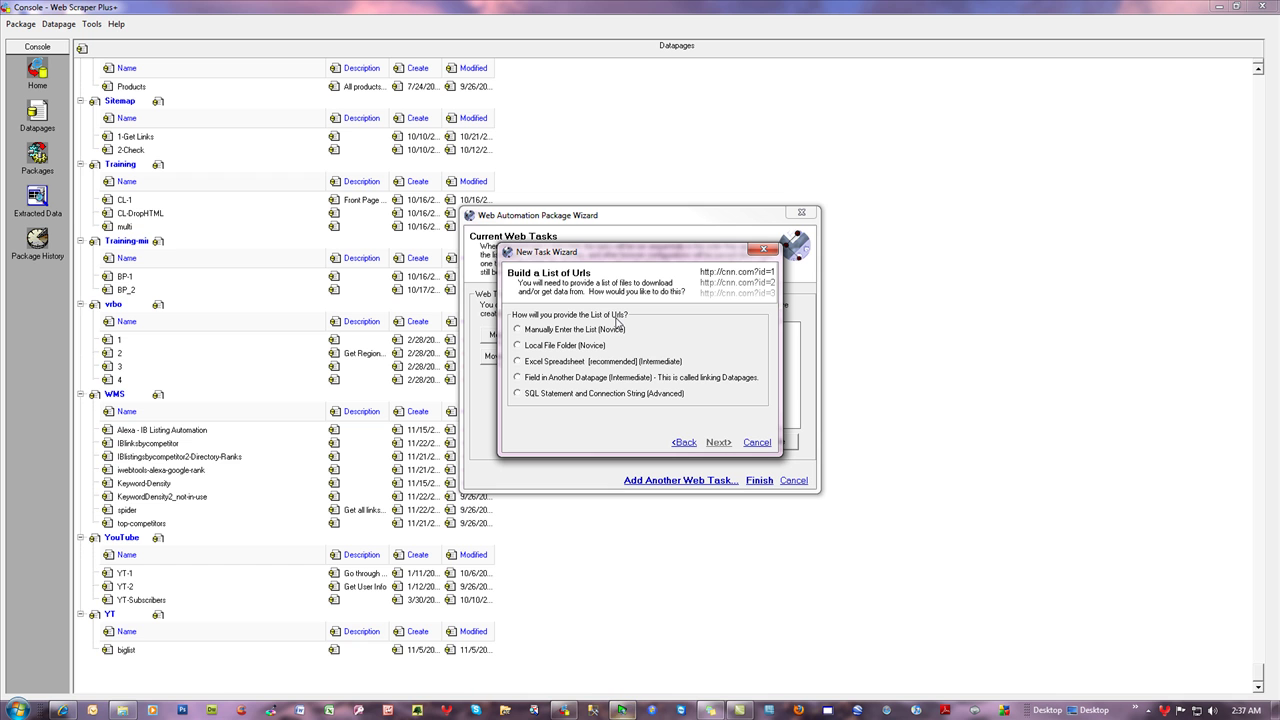
- Take the task's URLs from the local YouTube Leads1.csv_Pieces folder, subfolders included
left_click(549, 346)
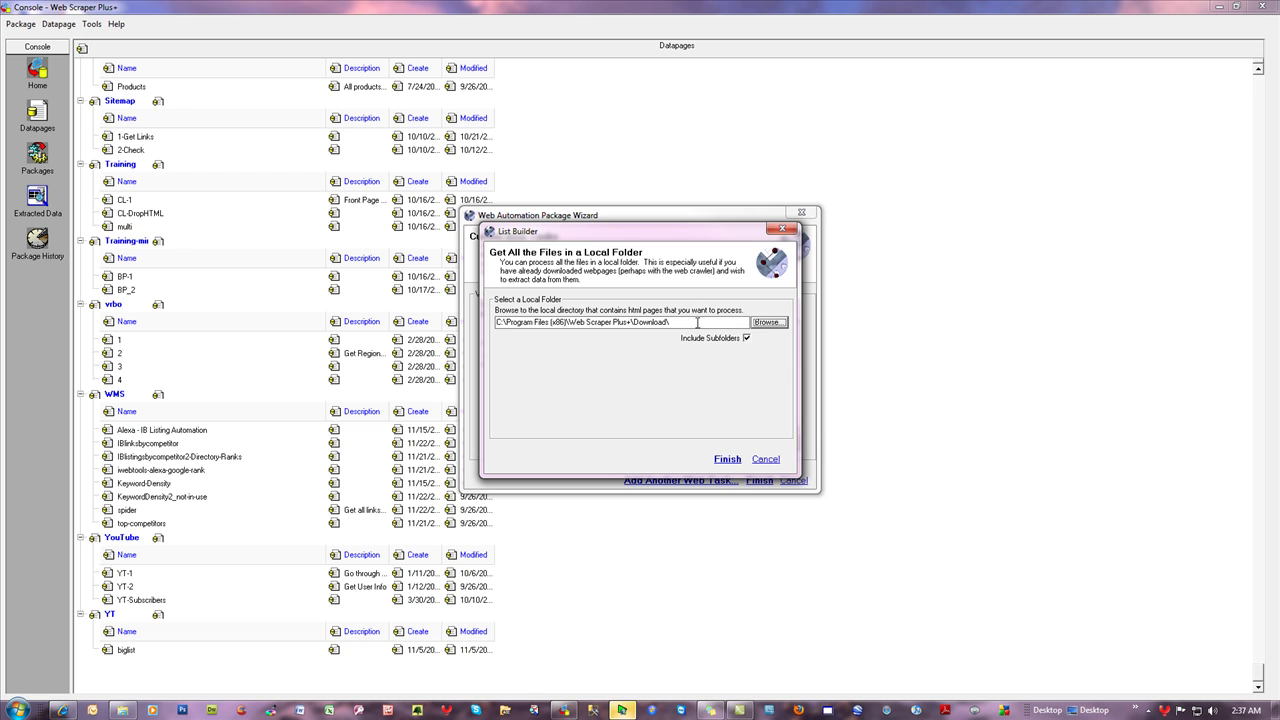
left_click(762, 325)
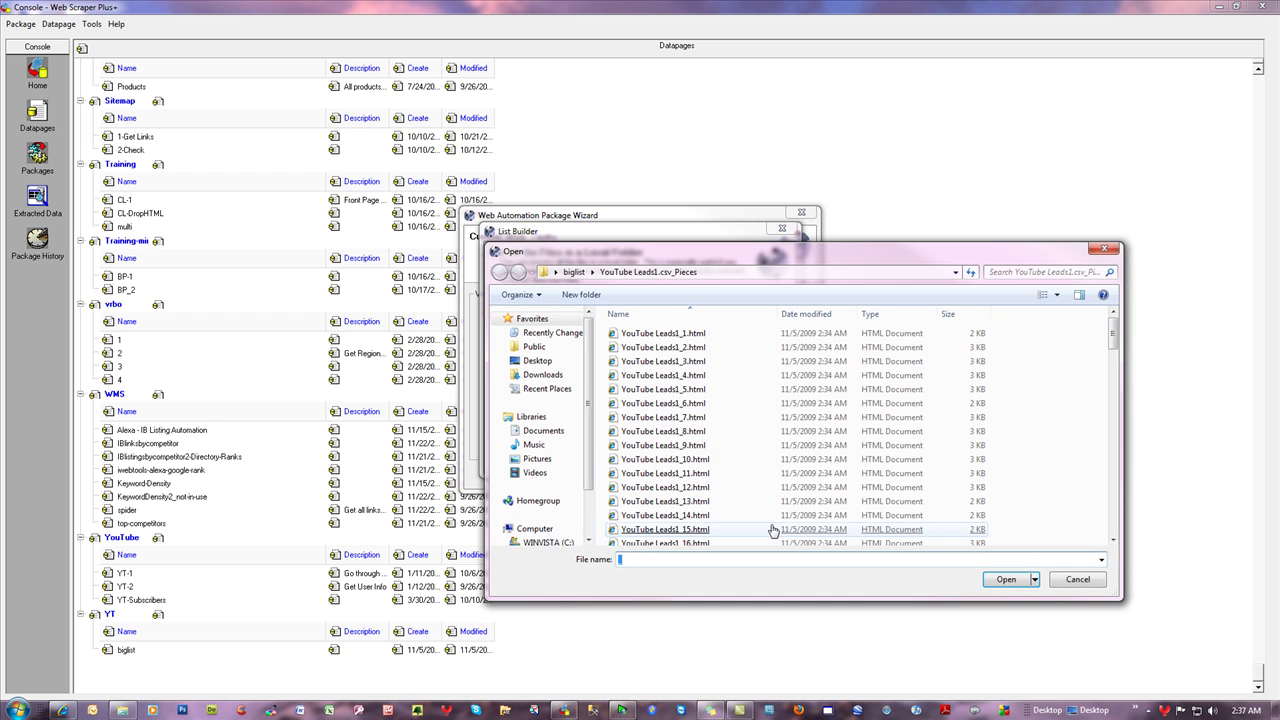
left_click(751, 278)
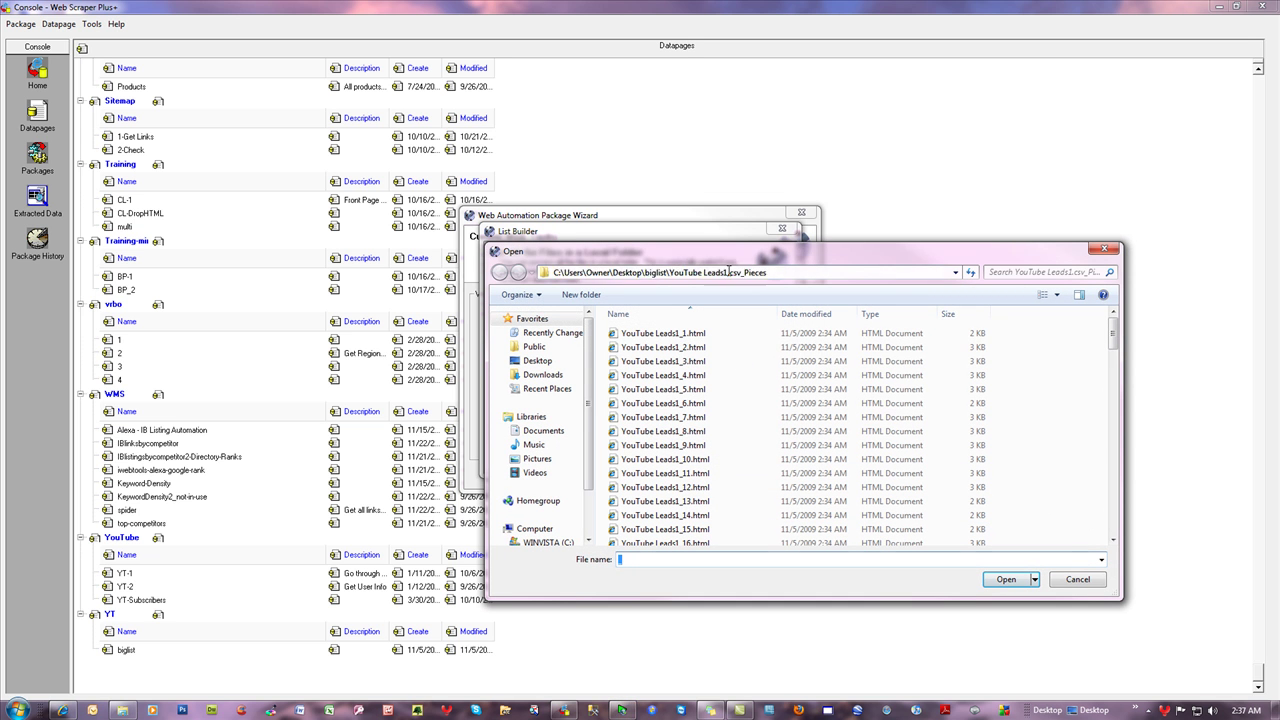
left_click(1006, 580)
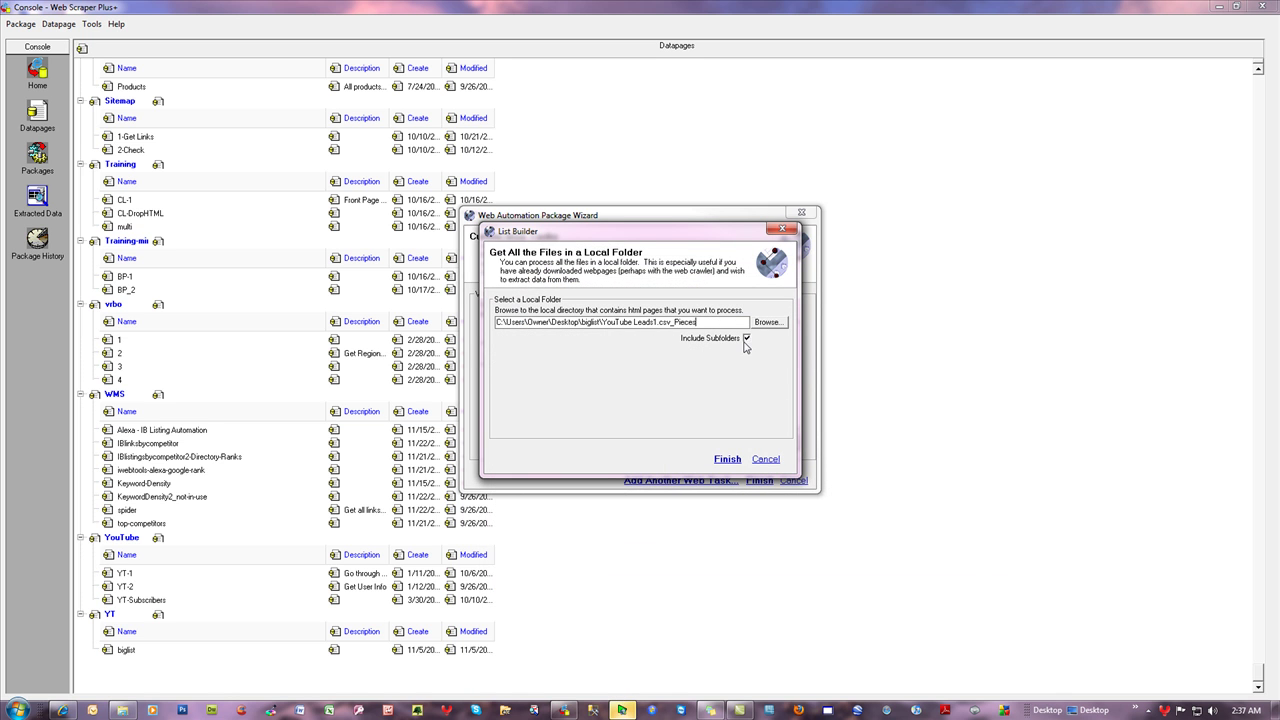
left_click(727, 459)
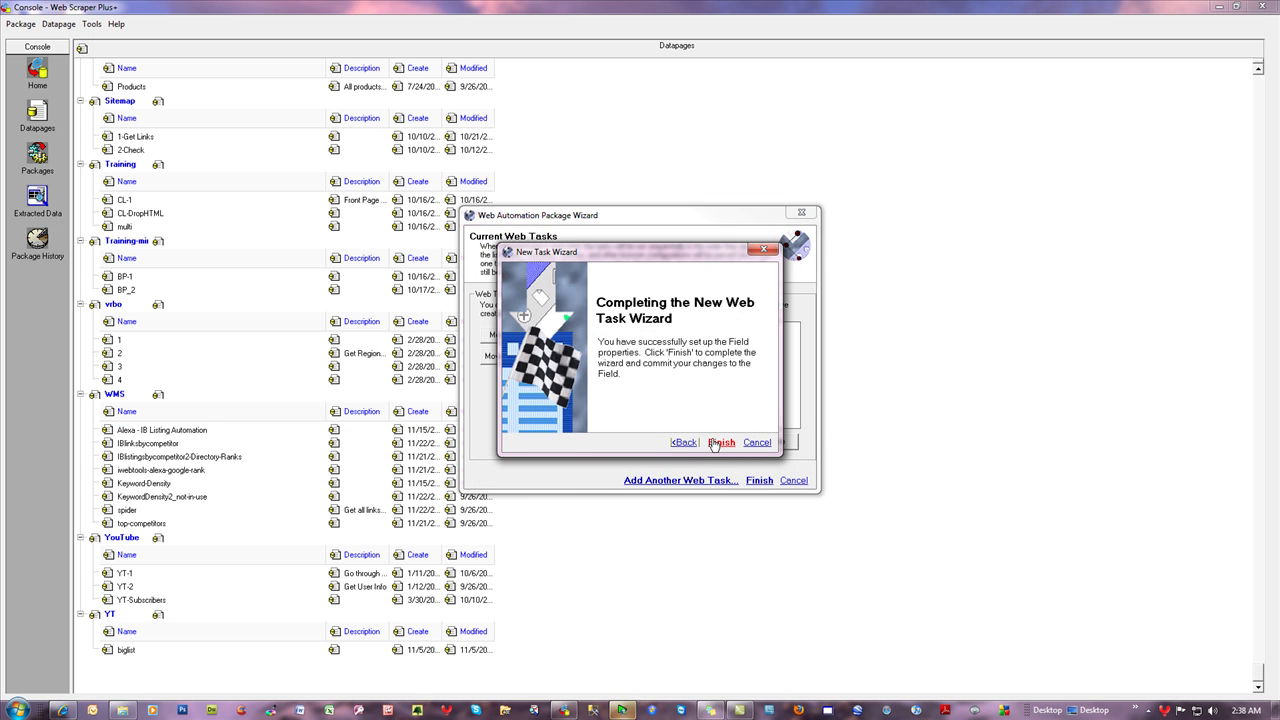
- Finish the wizards with the YT package set to run now, then launch SQL Server Management Studio
left_click(721, 442)
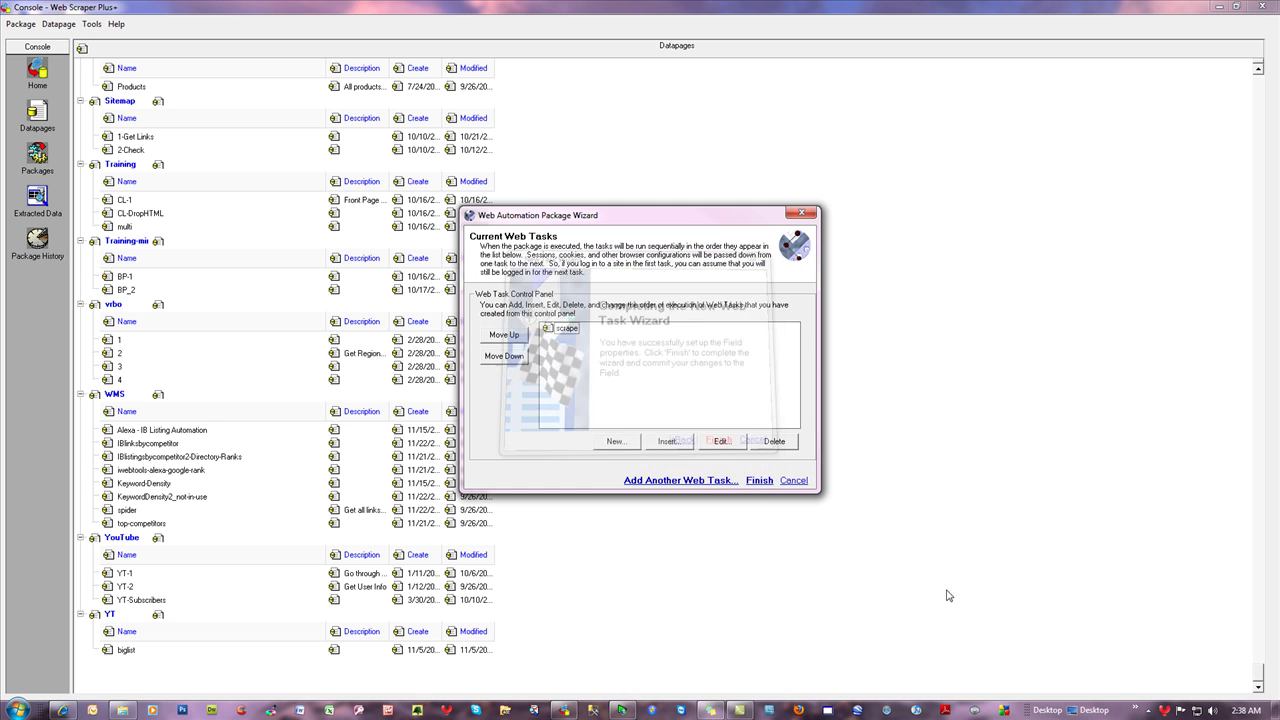
left_click(758, 481)
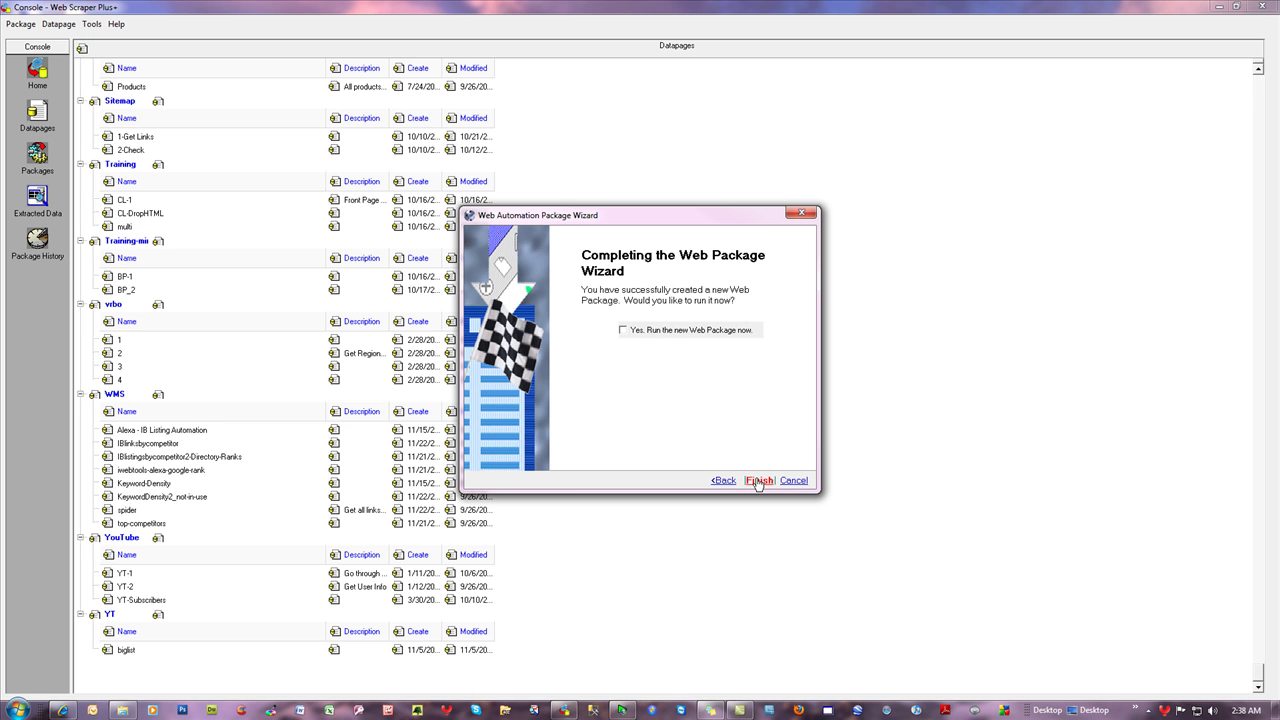
left_click(625, 331)
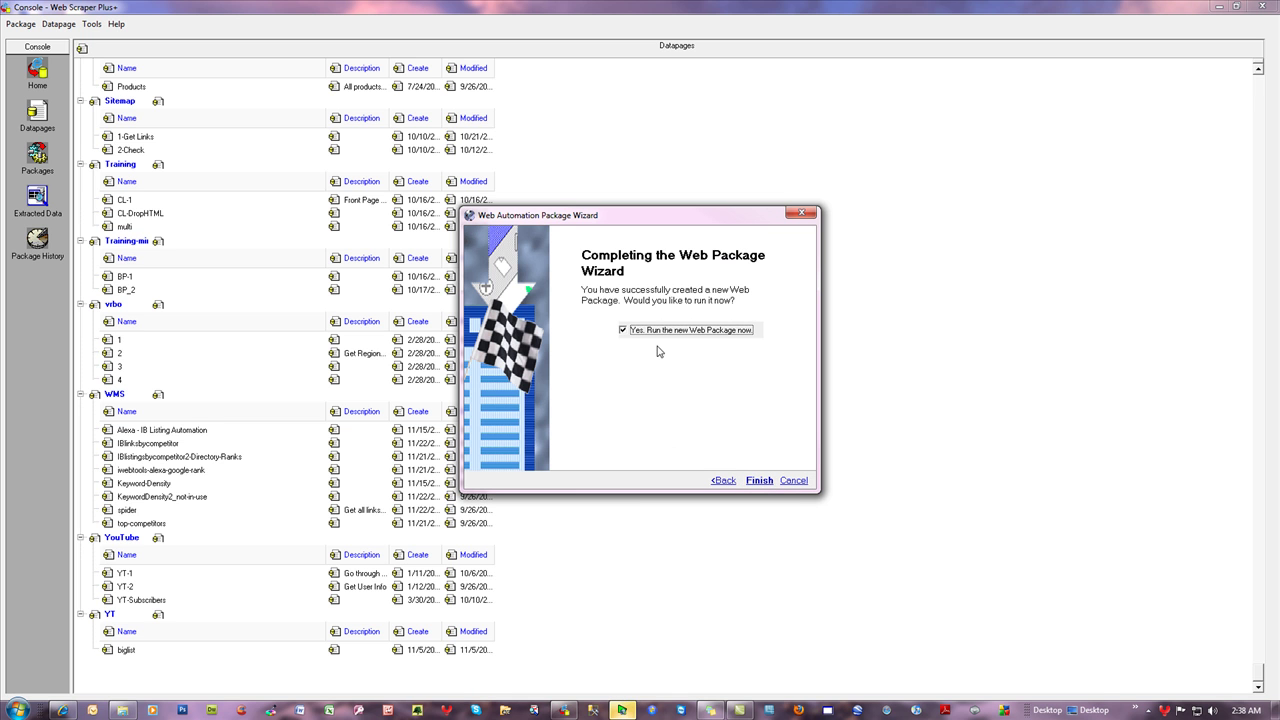
left_click(759, 481)
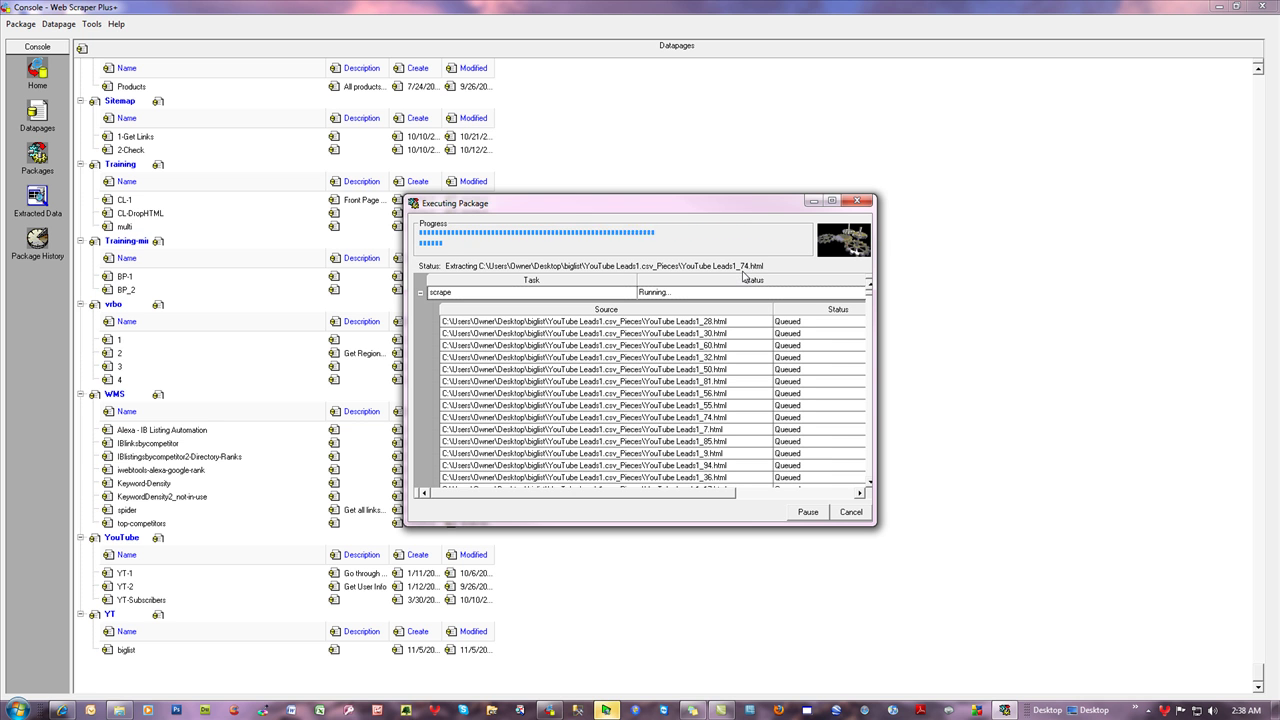
left_click(577, 712)
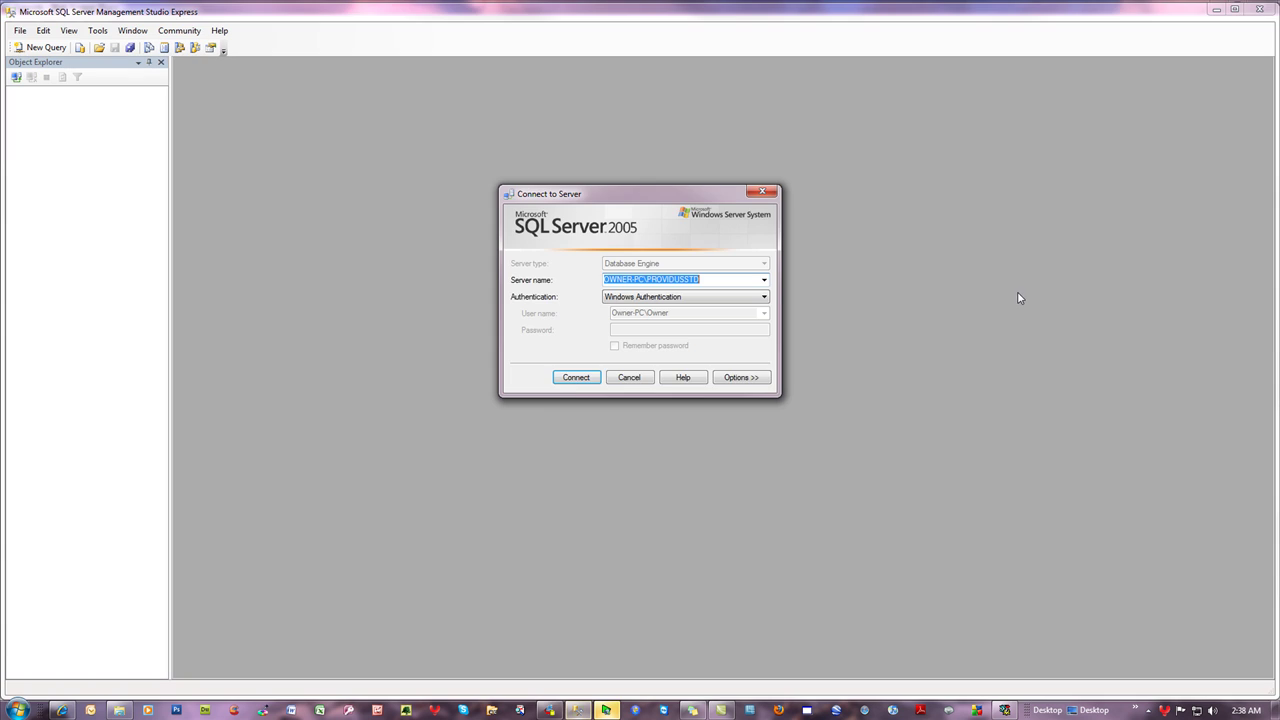
- Connect, open the YT_biglist dbo._list table, and reload it for new rows
left_click(568, 379)
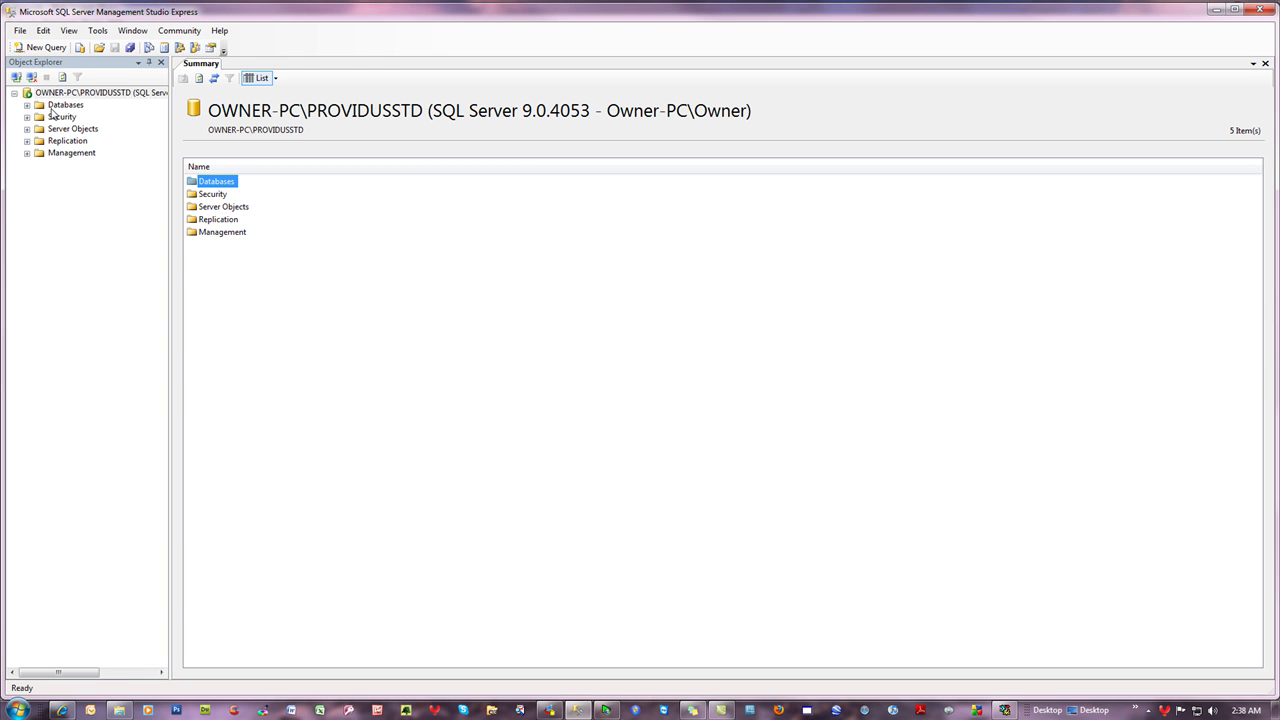
left_click(27, 105)
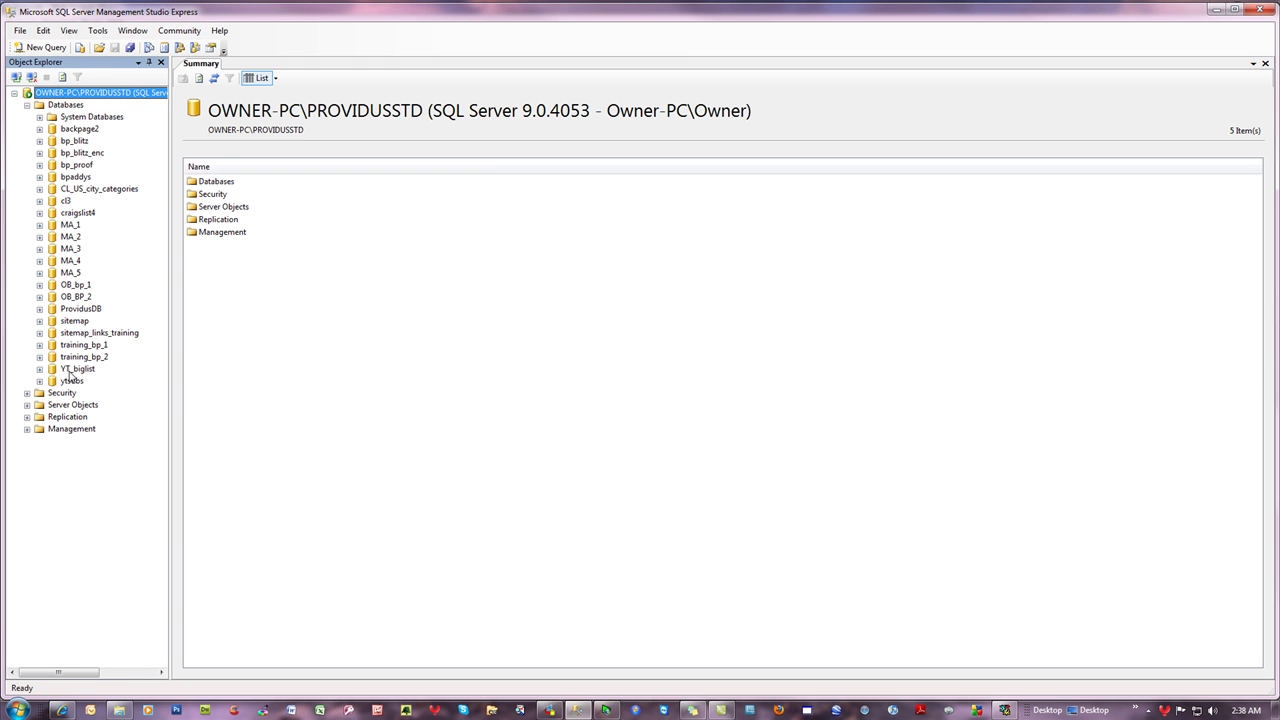
left_click(40, 370)
left_click(52, 393)
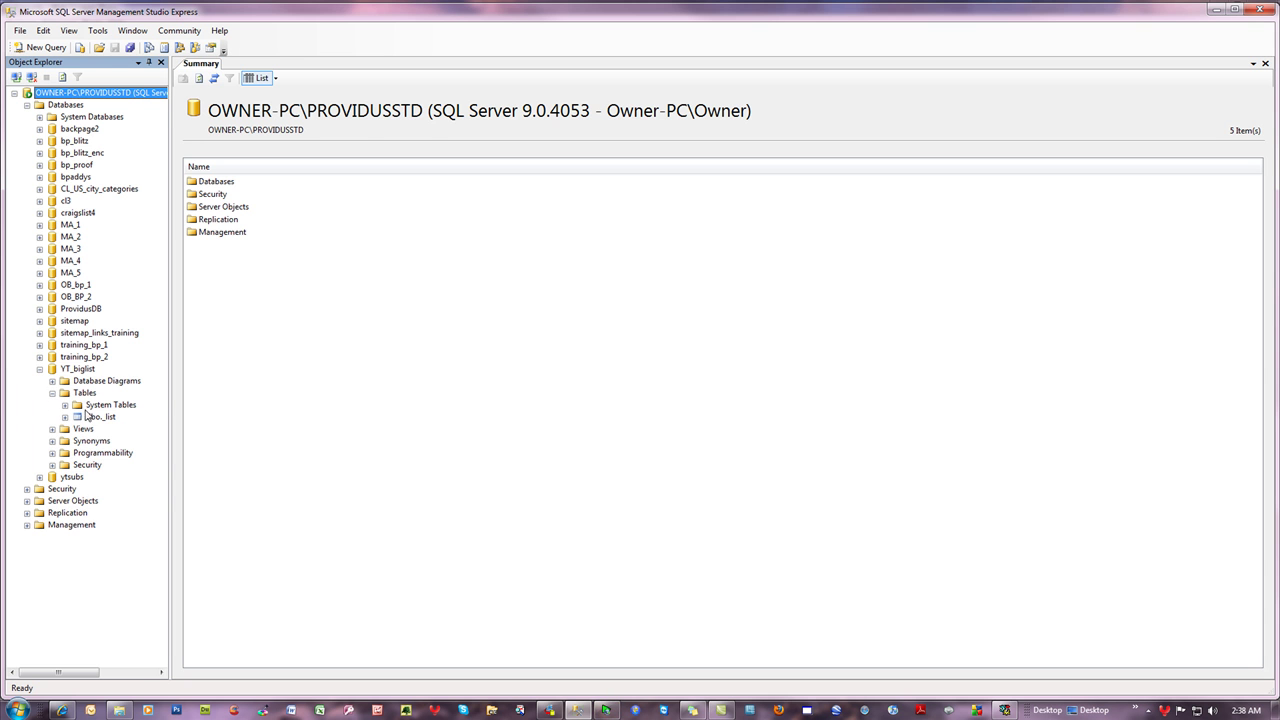
right_click(86, 417)
left_click(380, 434)
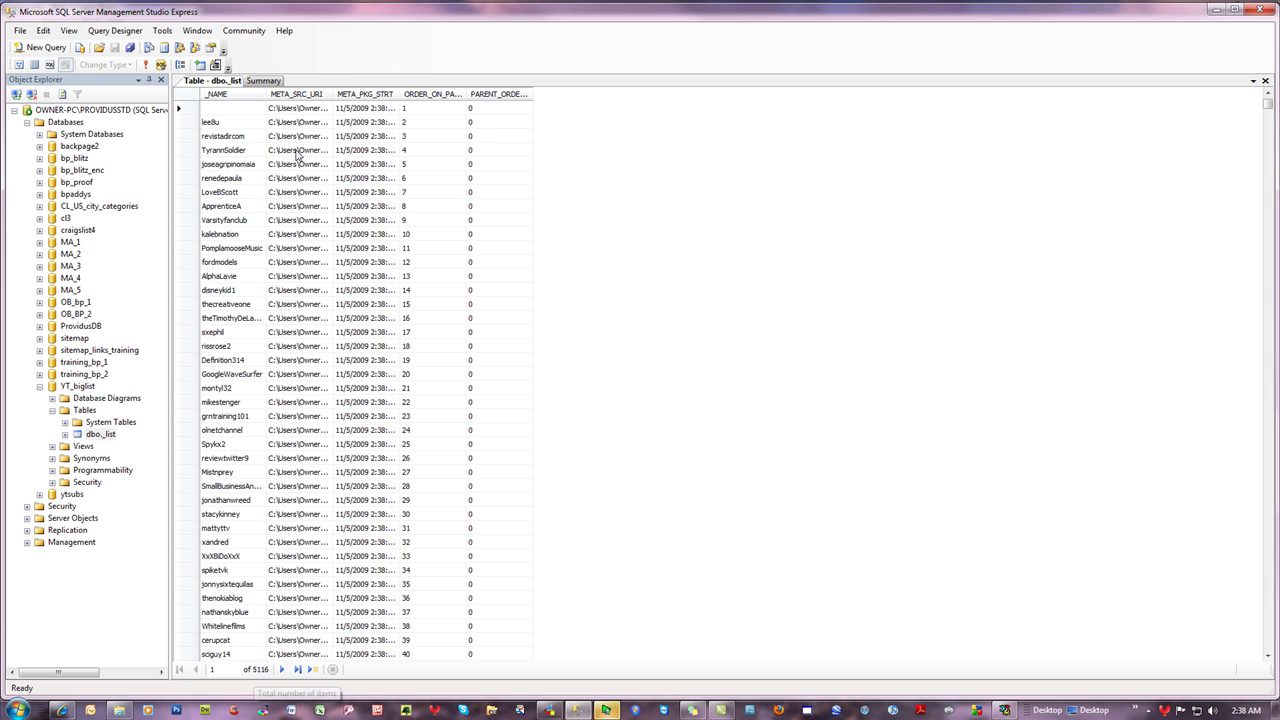
left_click(145, 64)
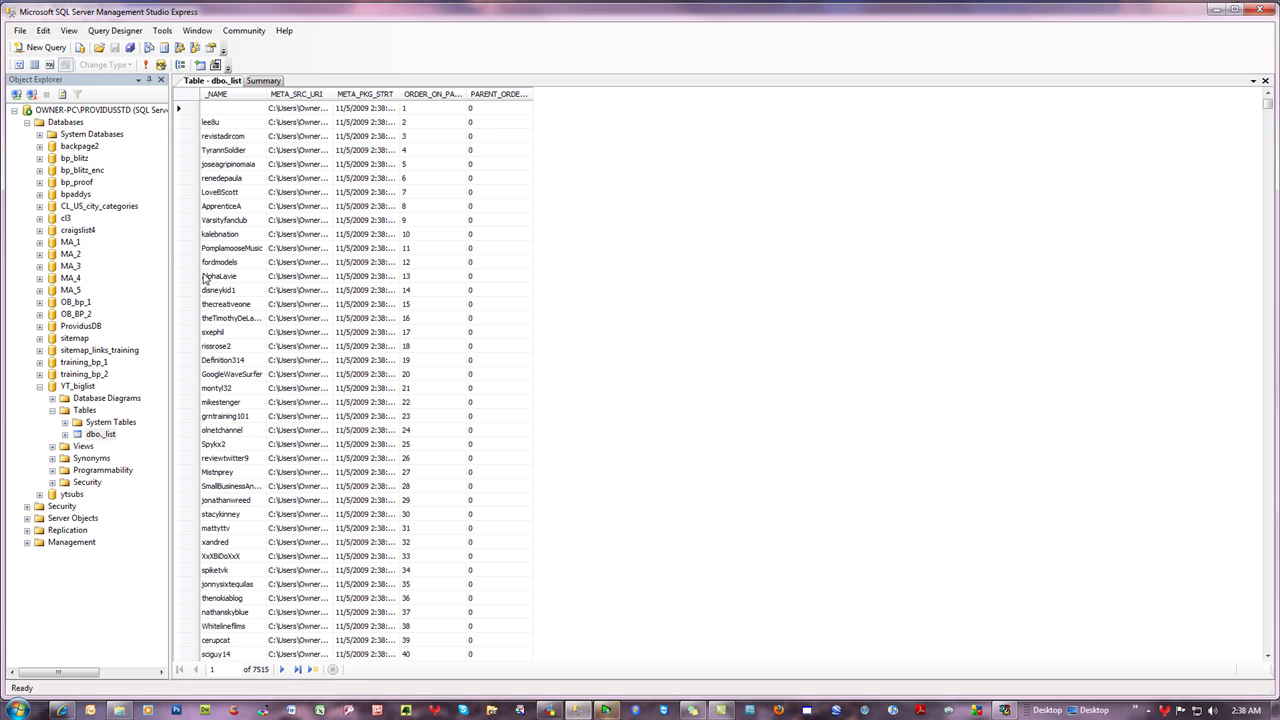
- Re-execute the dbo._list table view four times as rows grow to 10225
left_click(145, 64)
left_click(146, 66)
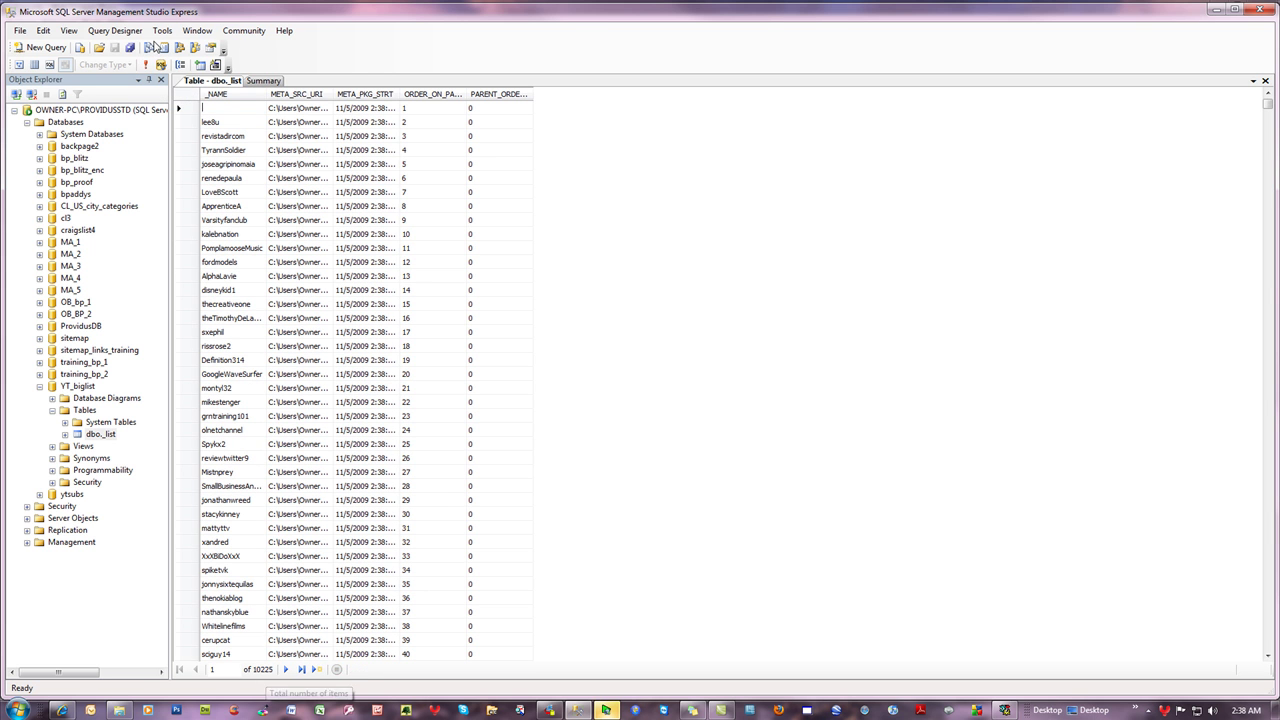
left_click(146, 66)
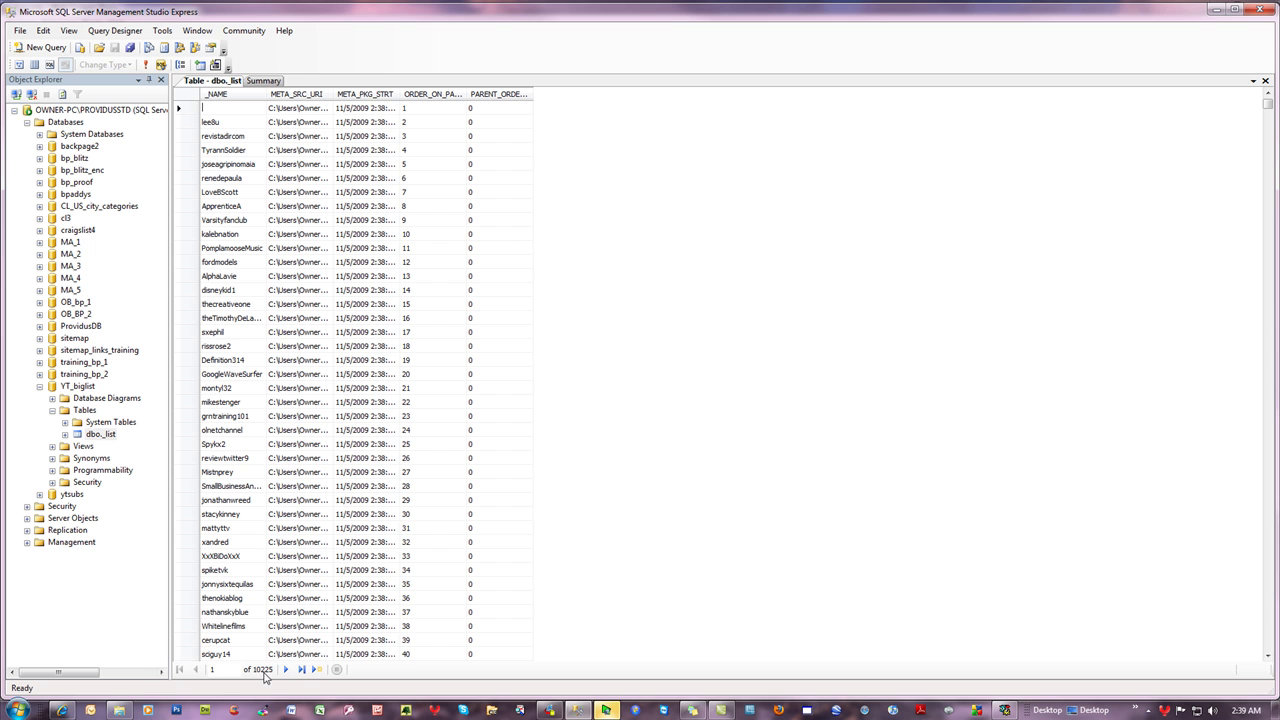
left_click(146, 65)
- Acknowledge Package Complete, close the Executing Package window, and minimise the Web Scraper Plus+ console
left_click(1005, 711)
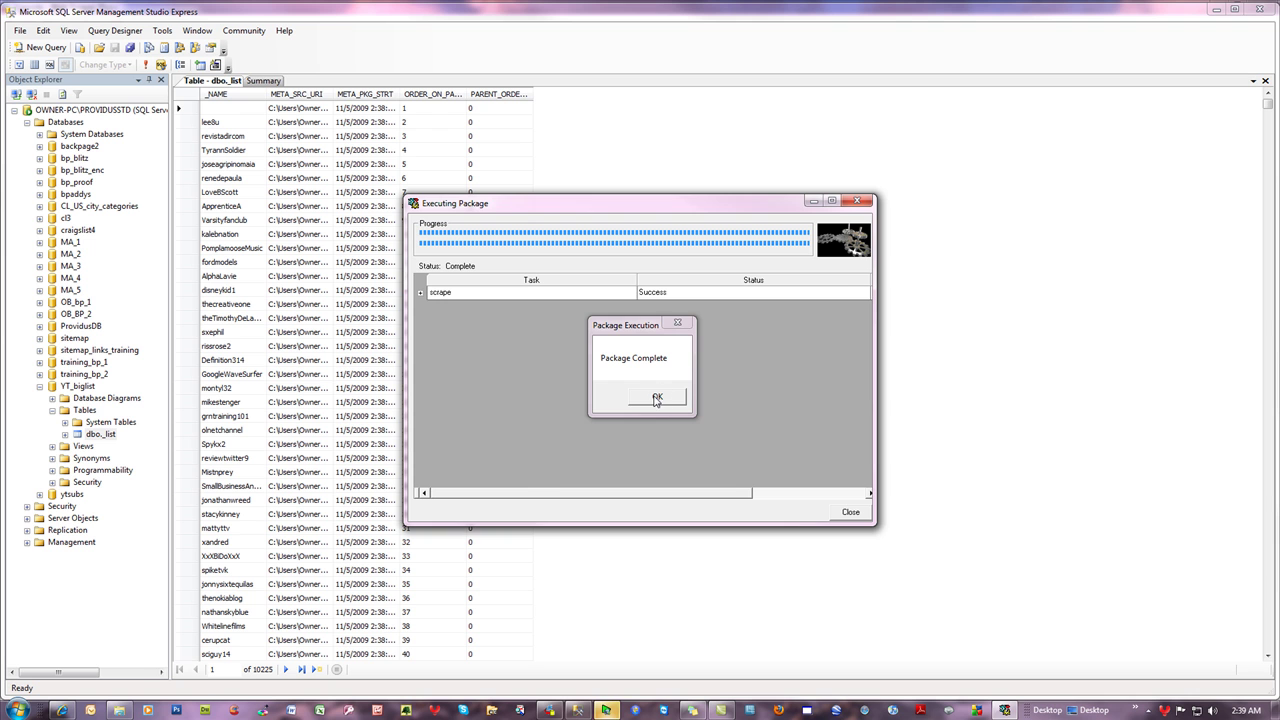
left_click(662, 396)
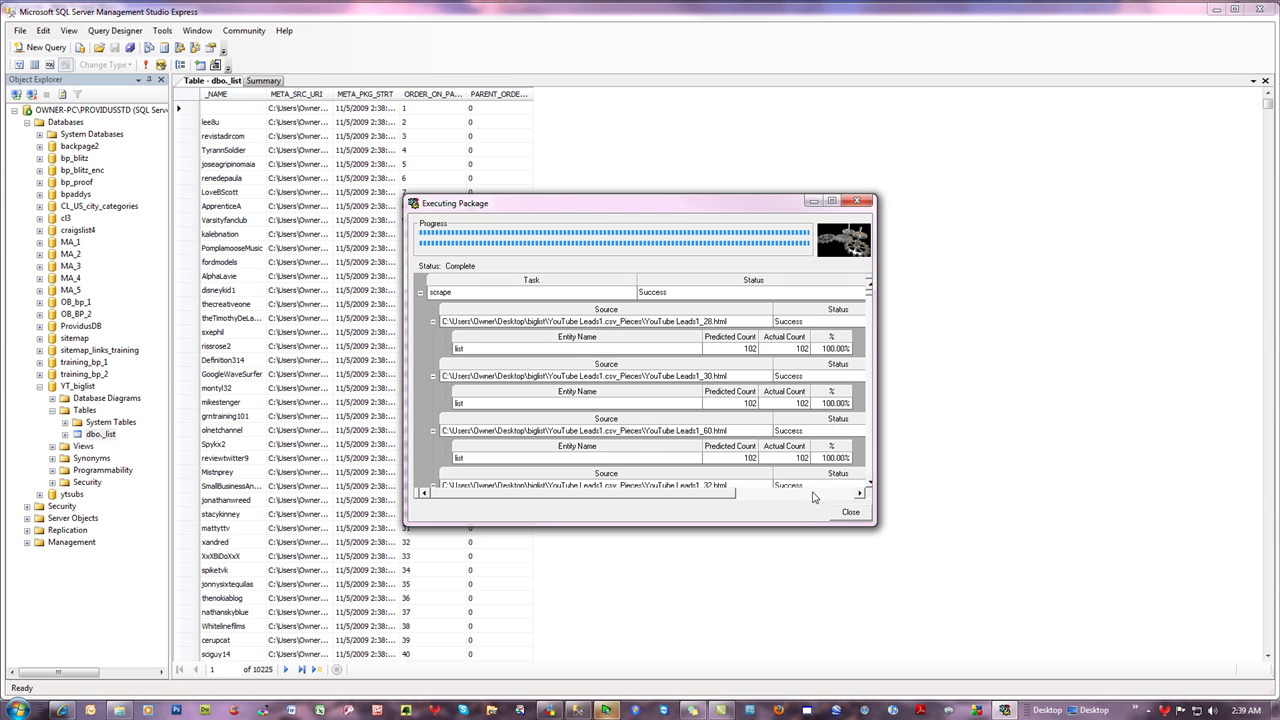
left_click(850, 512)
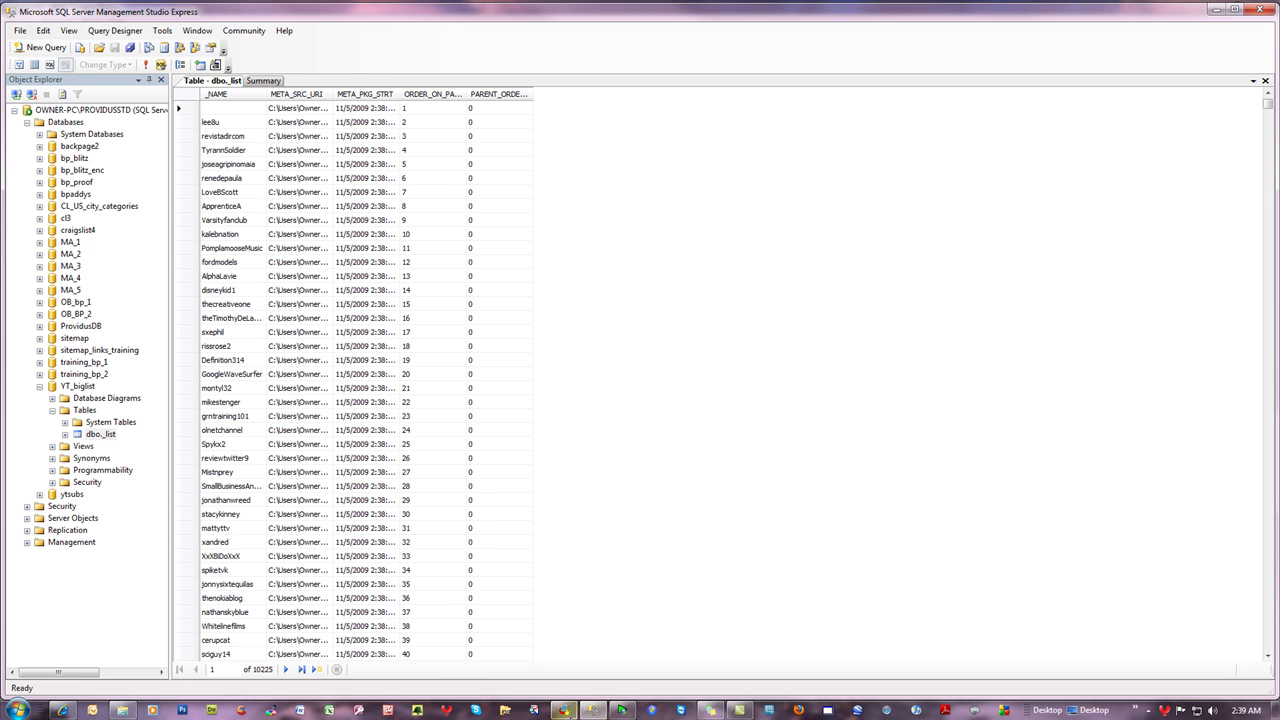
left_click(563, 710)
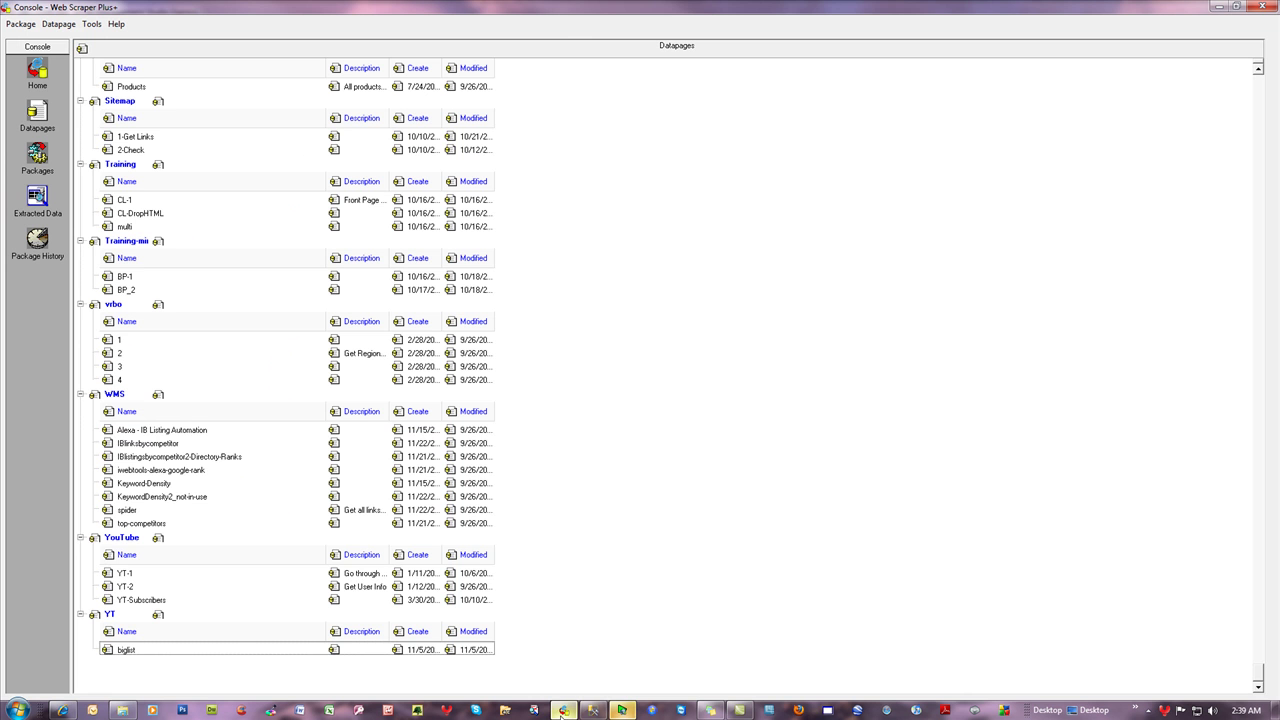
left_click(1254, 13)
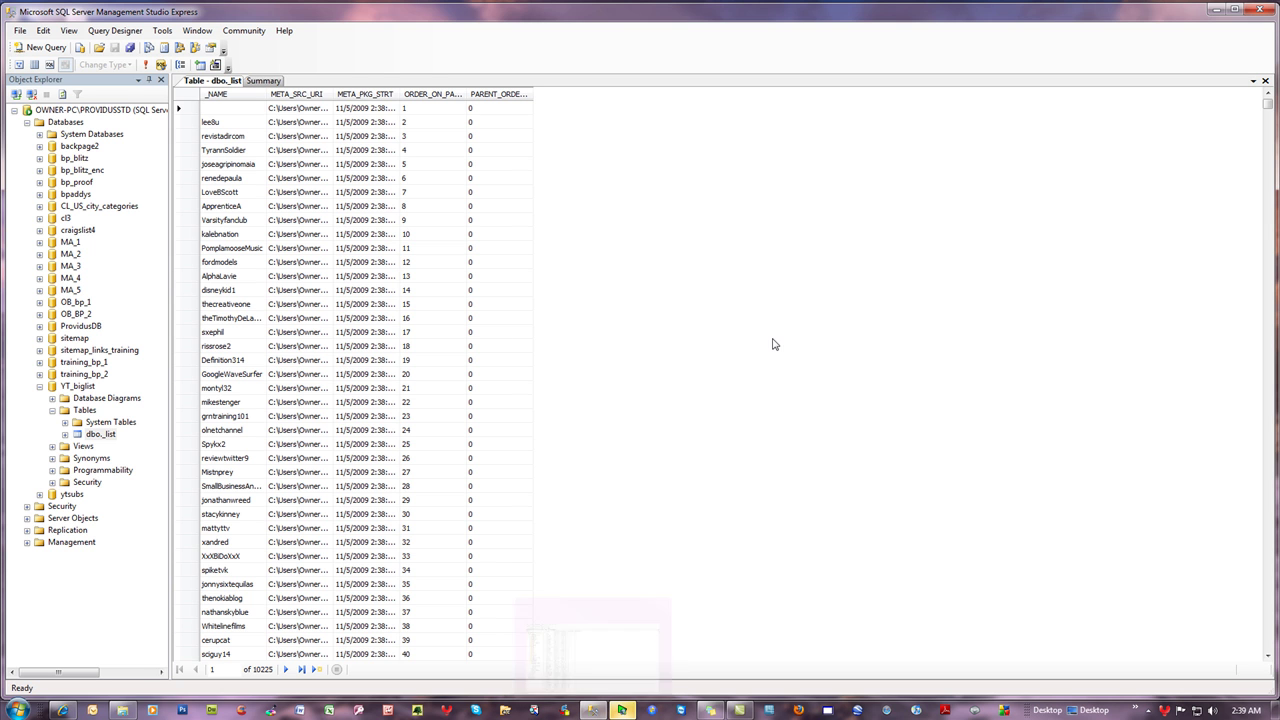
- Write and run 'select _NAME from YT_biglist.dbo._list' in a new query, fixing typos
left_click(46, 48)
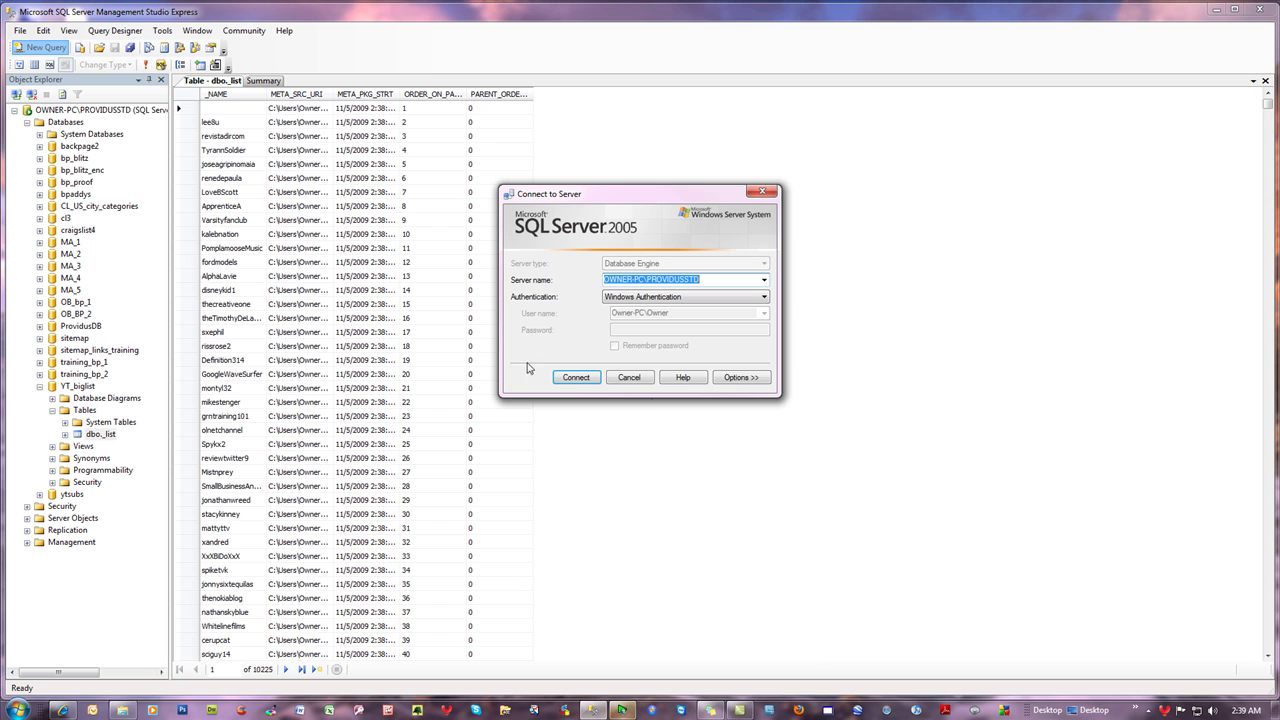
left_click(576, 377)
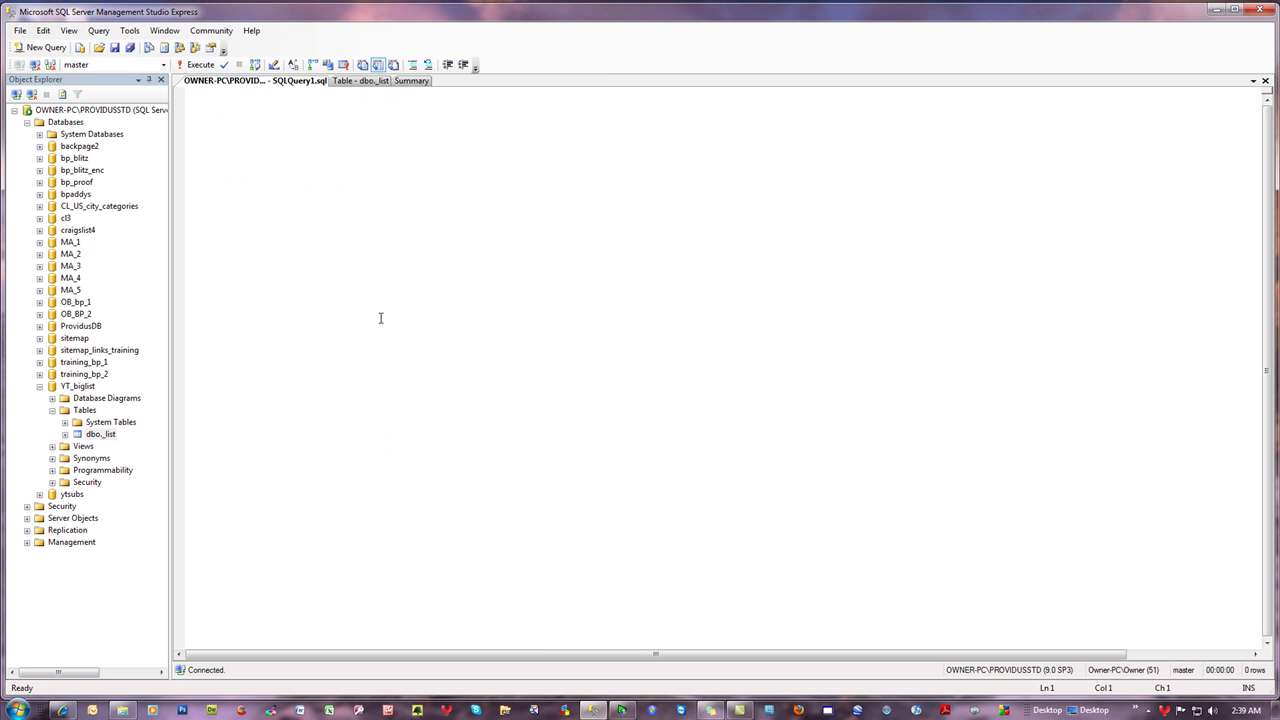
type("select")
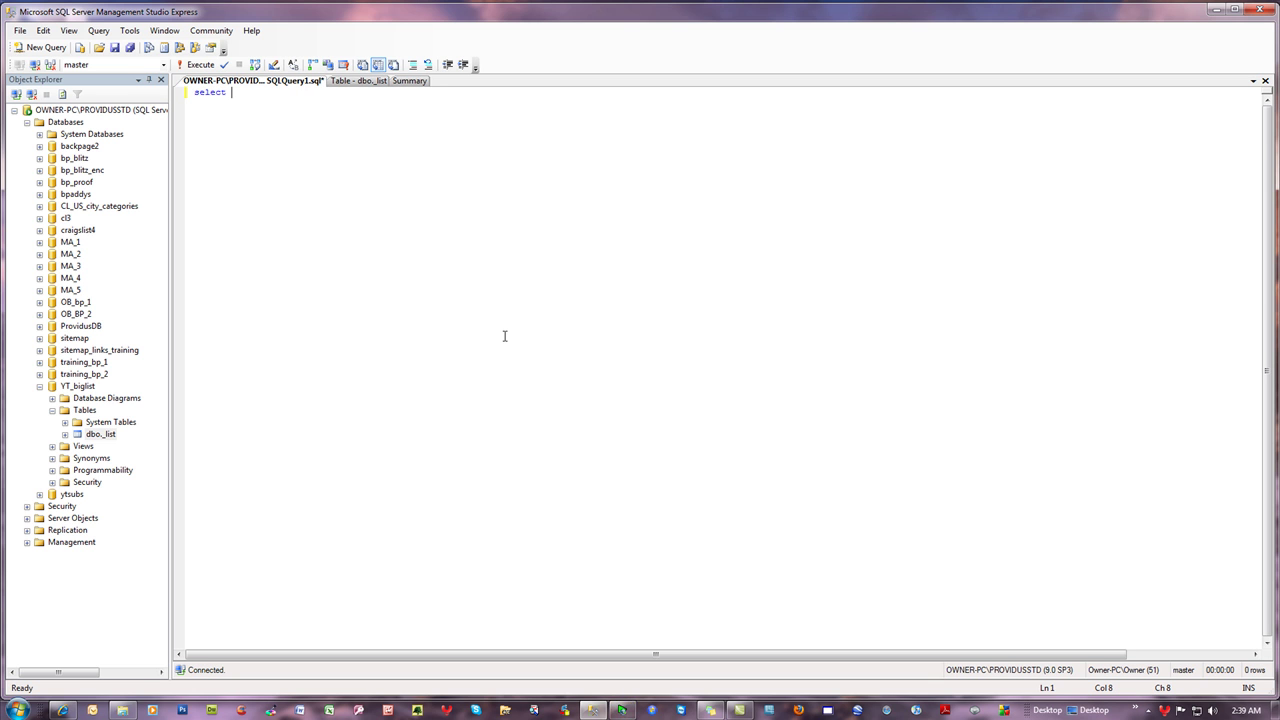
type(" _NMA")
key("BackSpace")
key("BackSpace")
type("AME")
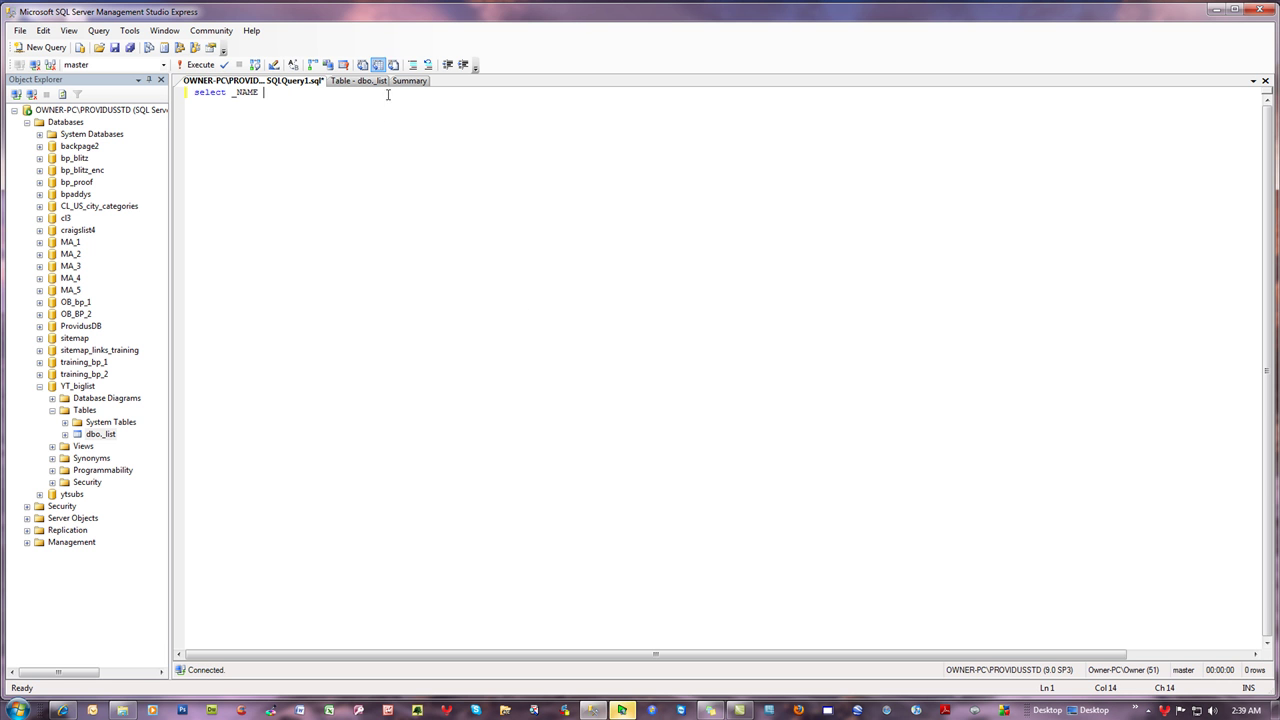
left_click(362, 82)
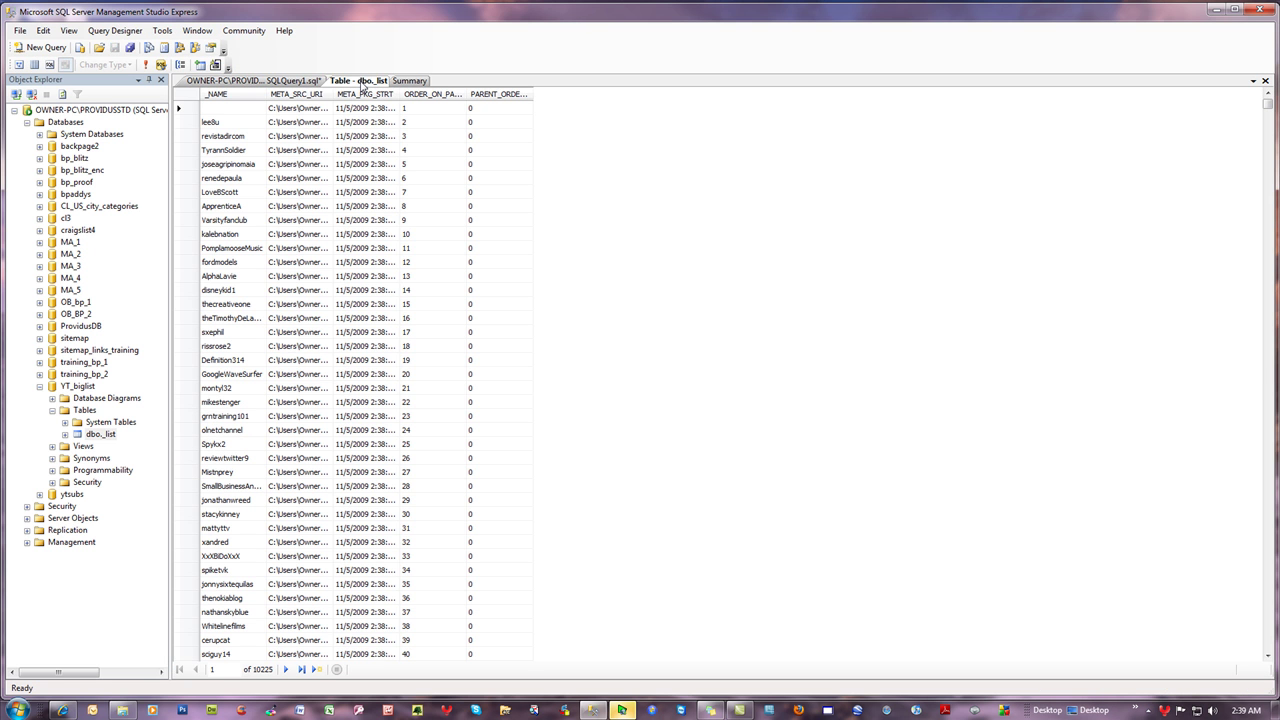
left_click(230, 82)
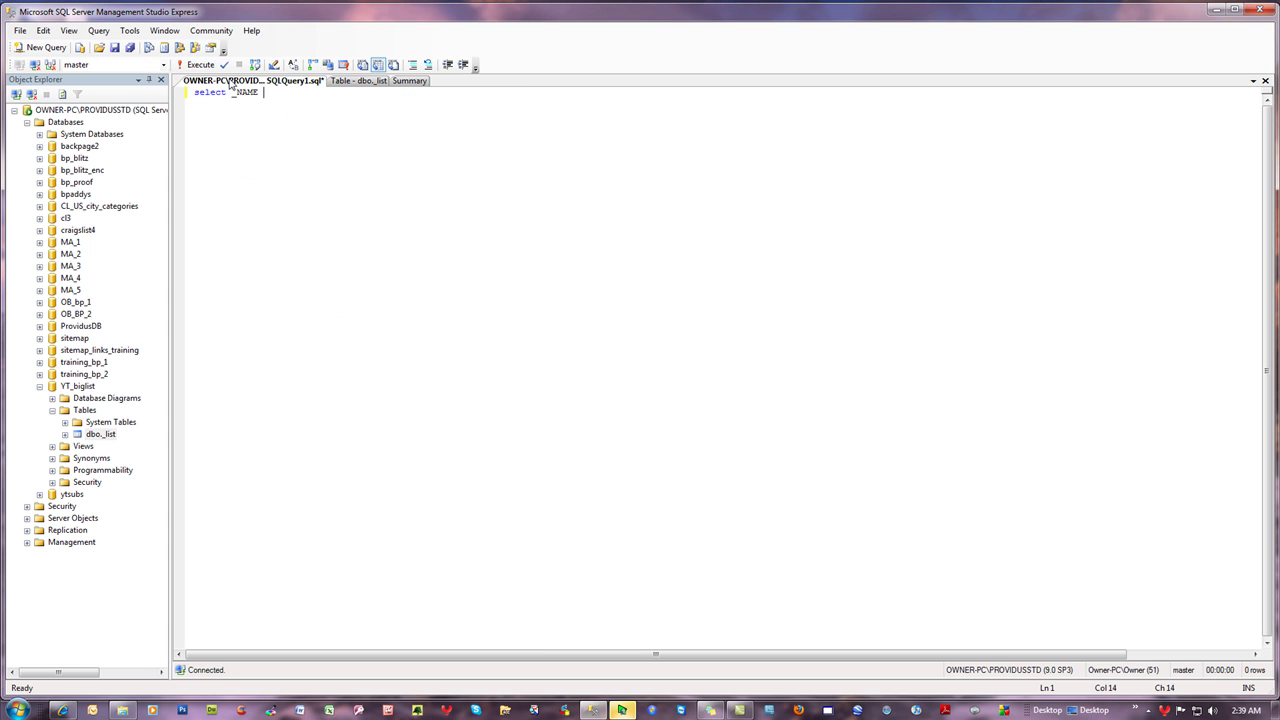
type("from YT_bligst")
key("BackSpace")
key("BackSpace")
type("iglist.dbo._list")
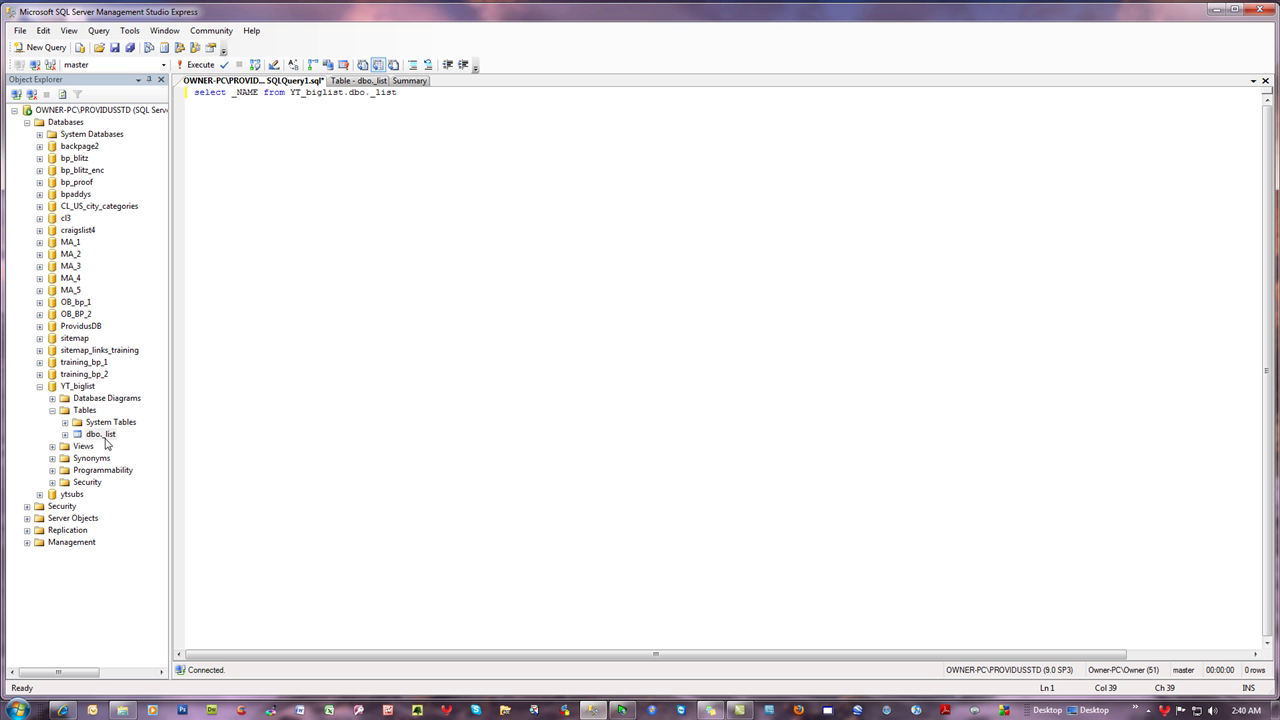
left_click(196, 64)
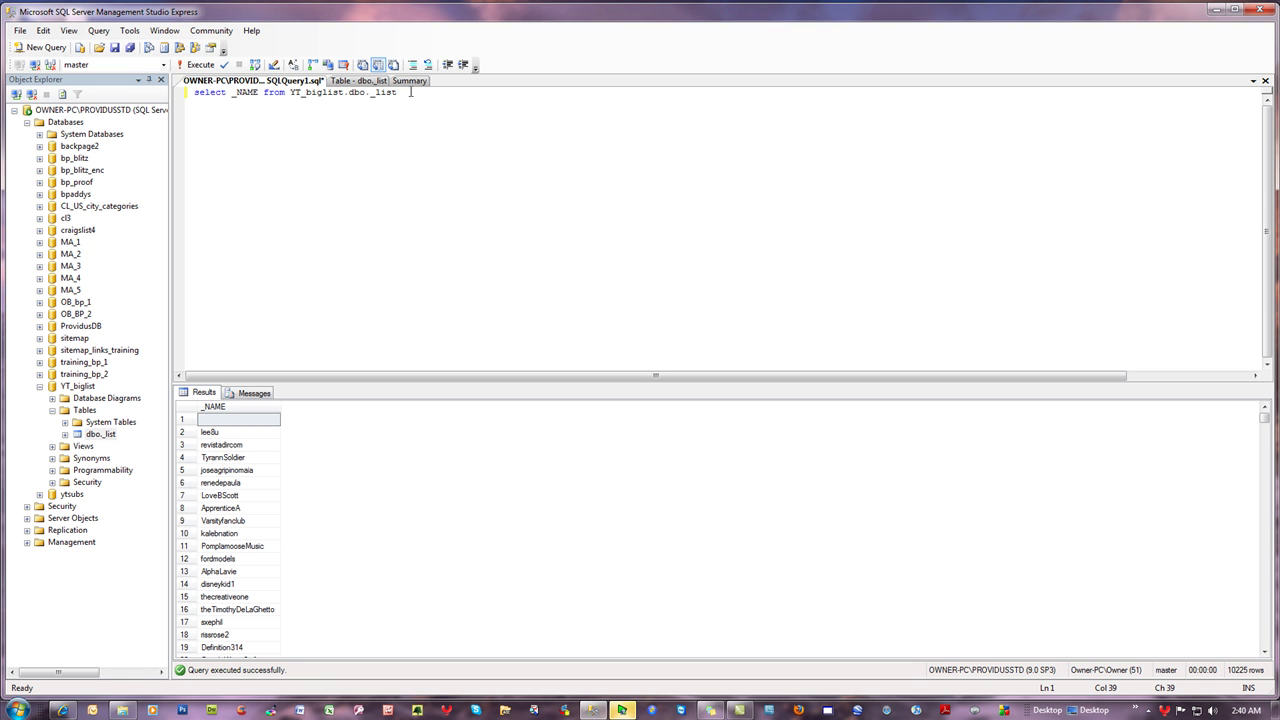
- Append "where _NAME <> ''" to exclude empty names and rerun the query
type("where")
type(" _NAM")
type("E <> 'hi there")
key("BackSpace")
key("BackSpace")
key("BackSpace")
key("End")
key("F5")
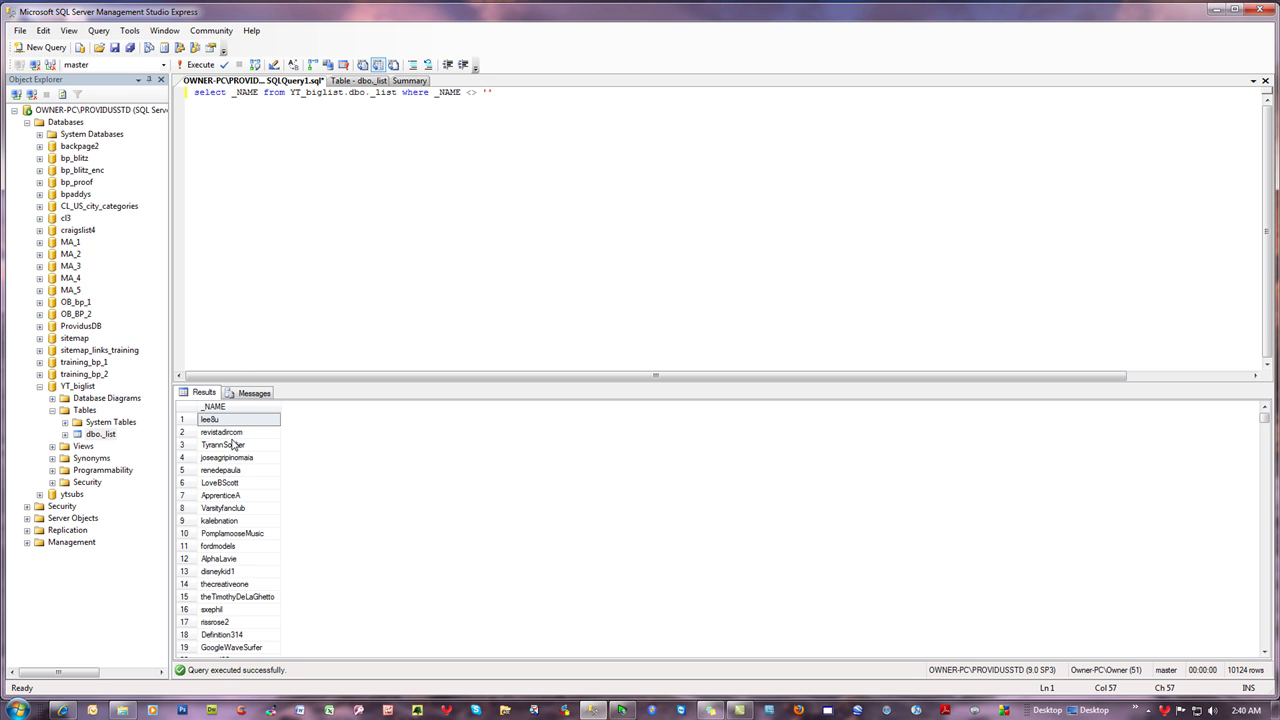
- Insert 'distinct' after select and rerun to get 10024 unique names
left_click(232, 92)
type("distinct")
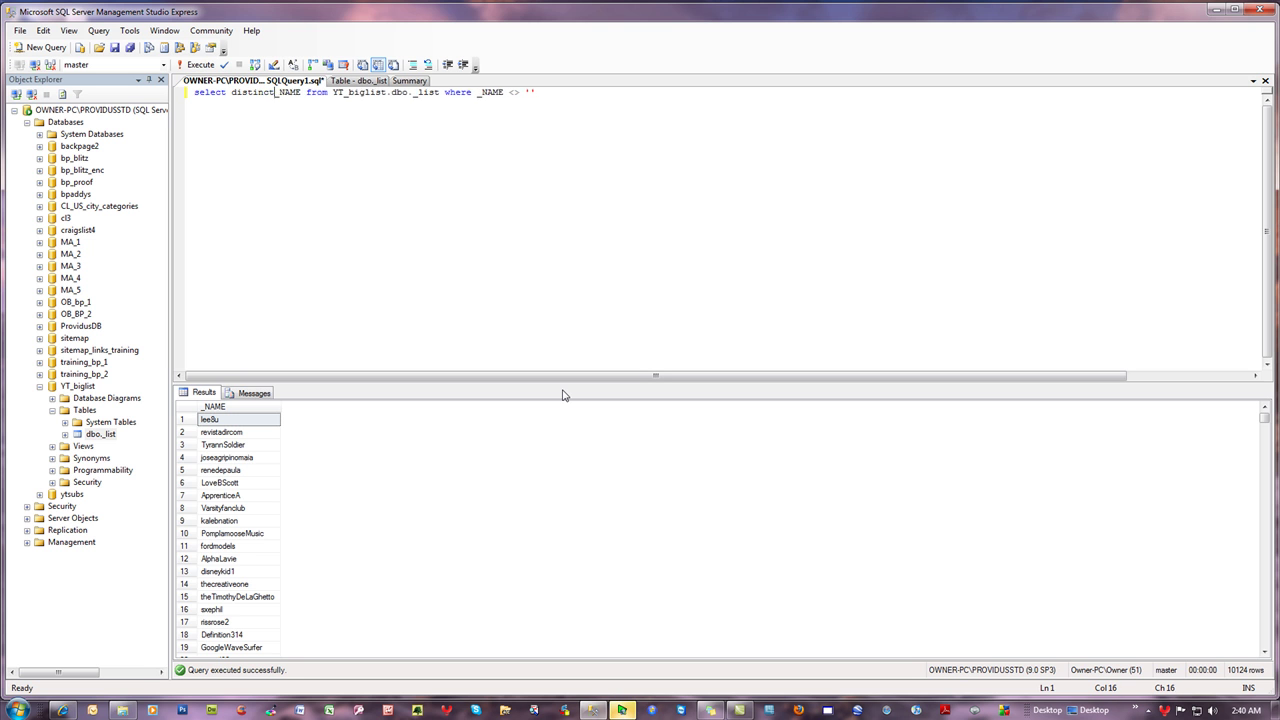
left_click(195, 64)
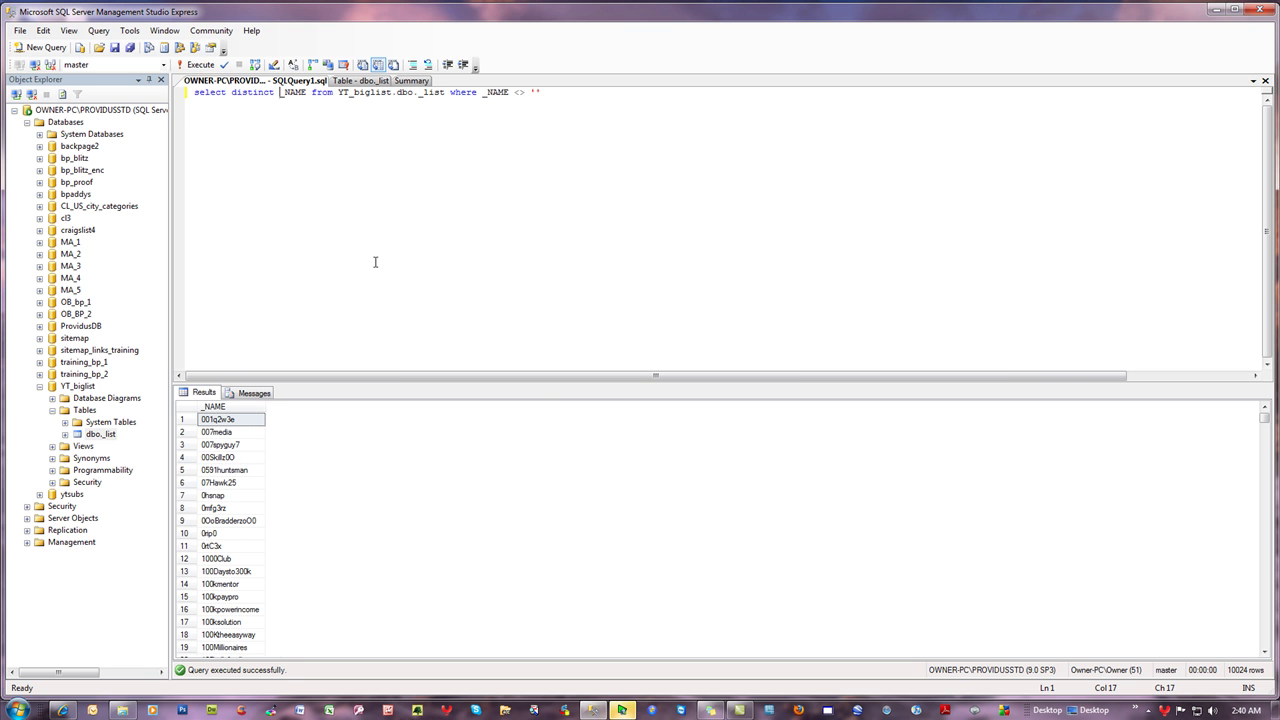
left_click(564, 93)
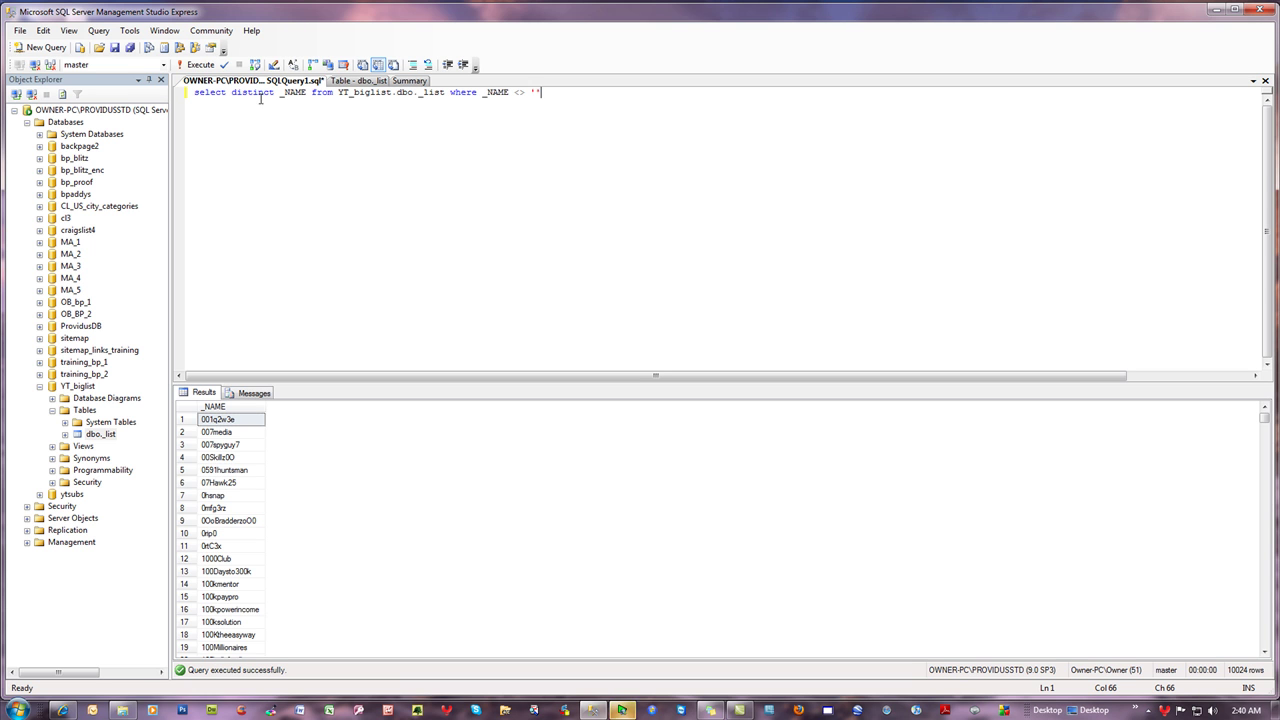
left_click_drag(553, 93, 190, 95)
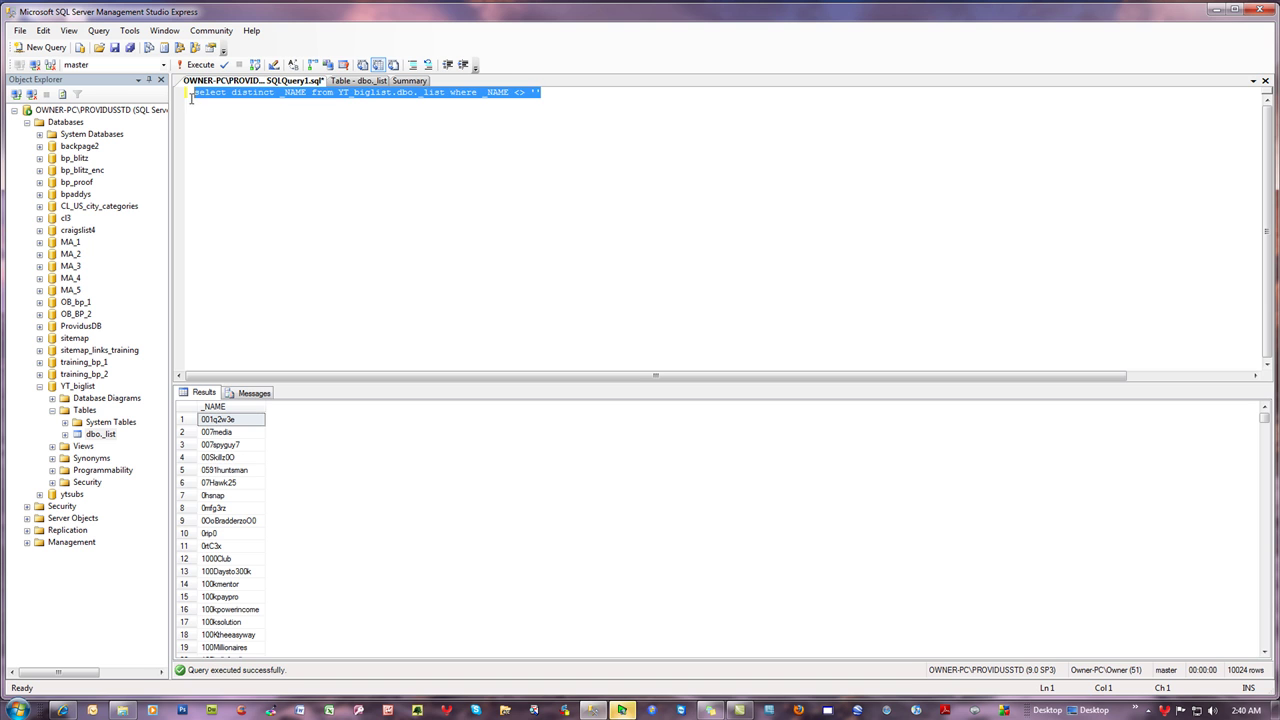
left_click(593, 101)
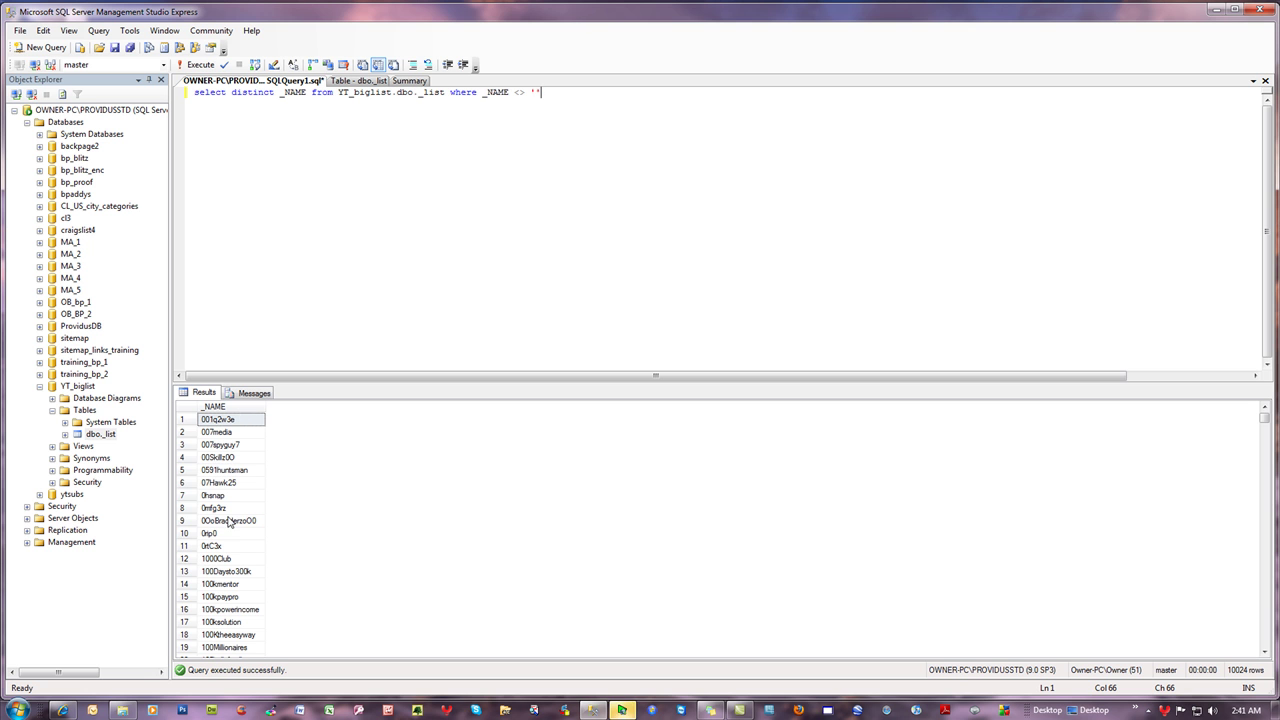
left_click(62, 709)
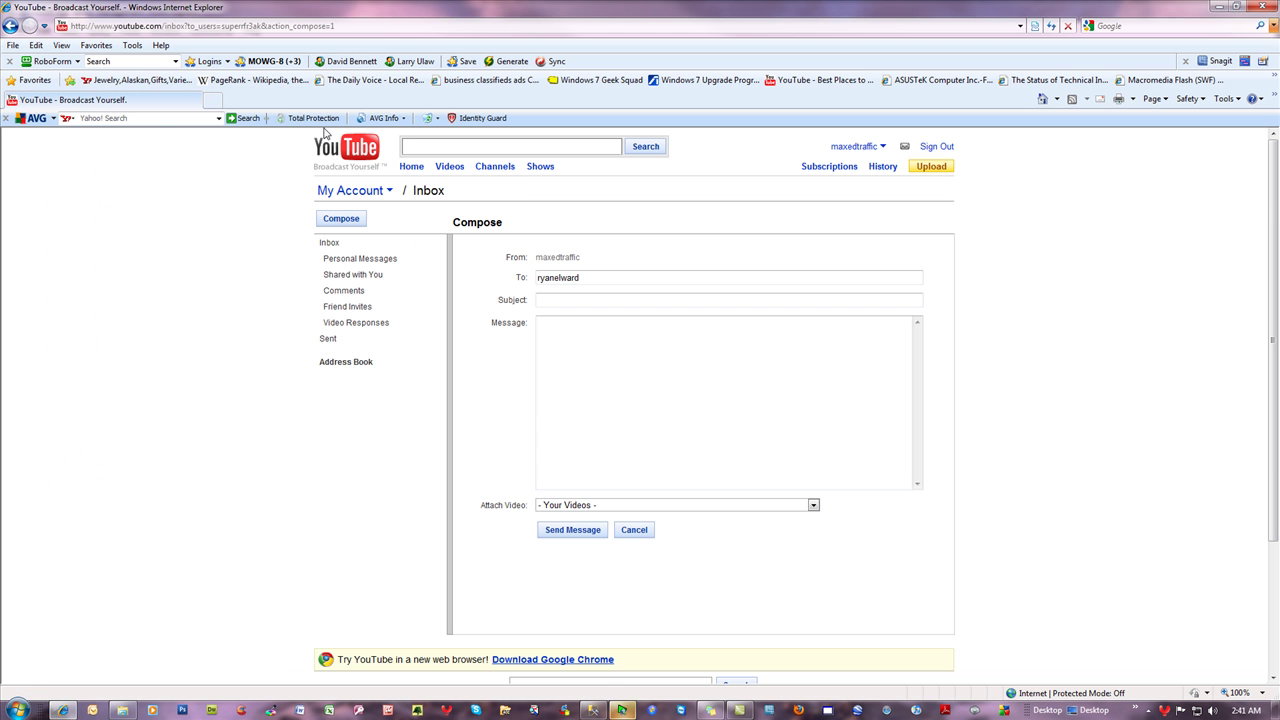
double_click(585, 279)
key("Tab")
key("Tab")
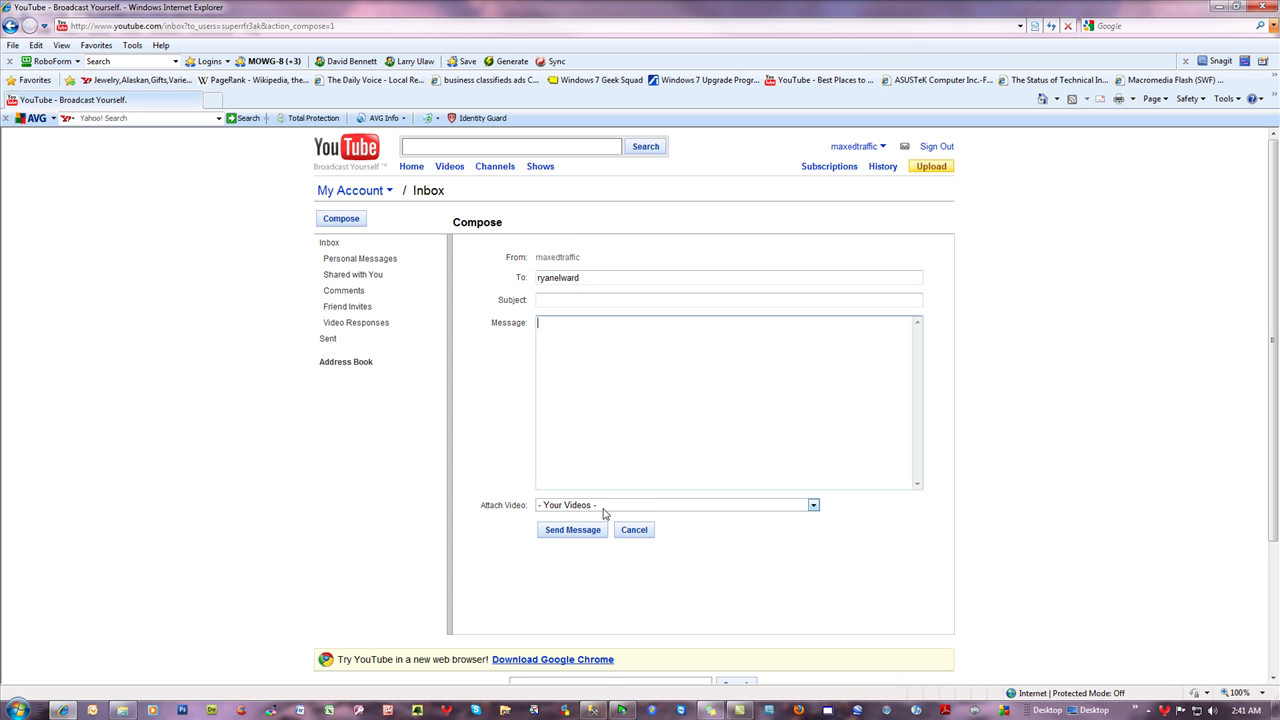
left_click(604, 508)
left_click(607, 509)
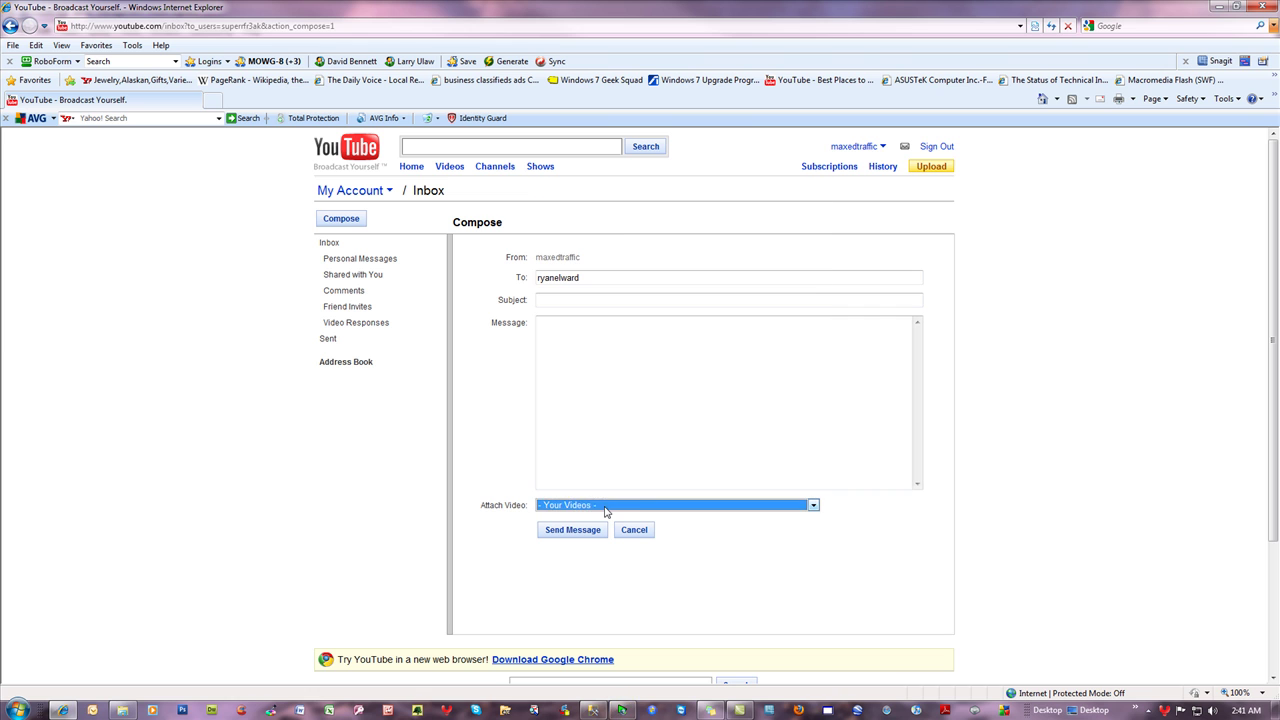
left_click(166, 289)
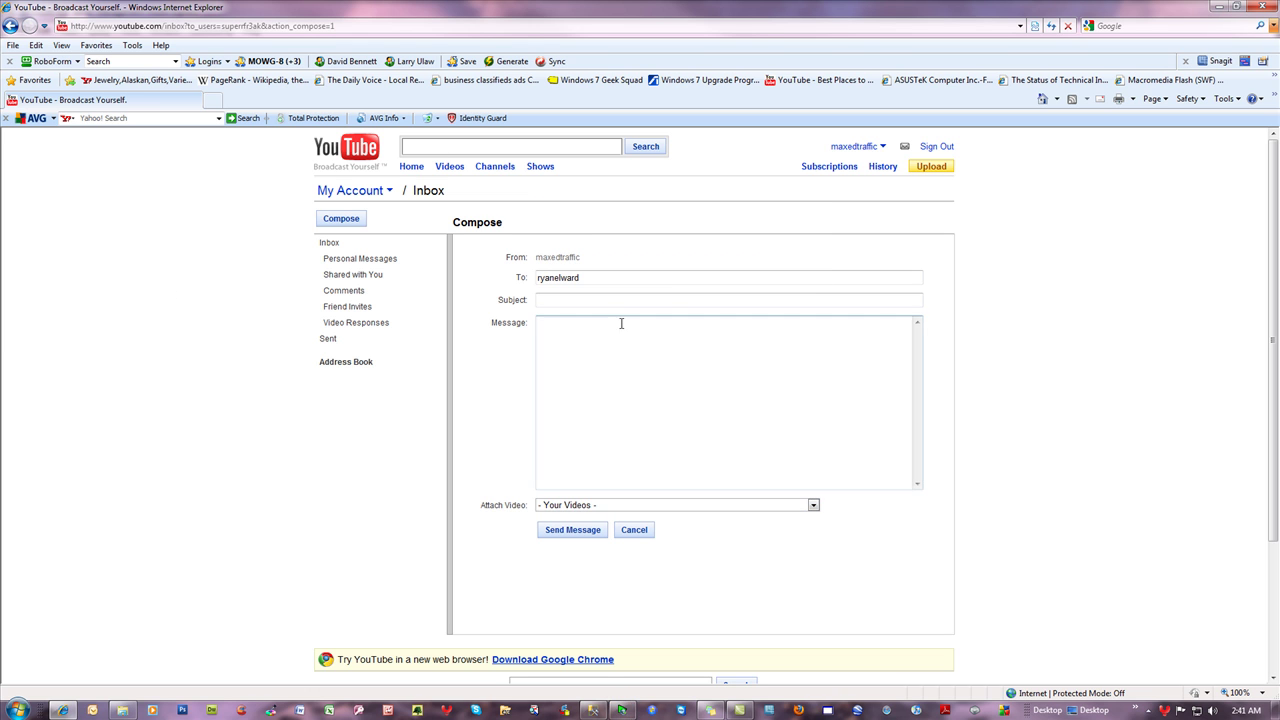
left_click(570, 277)
left_click(553, 299)
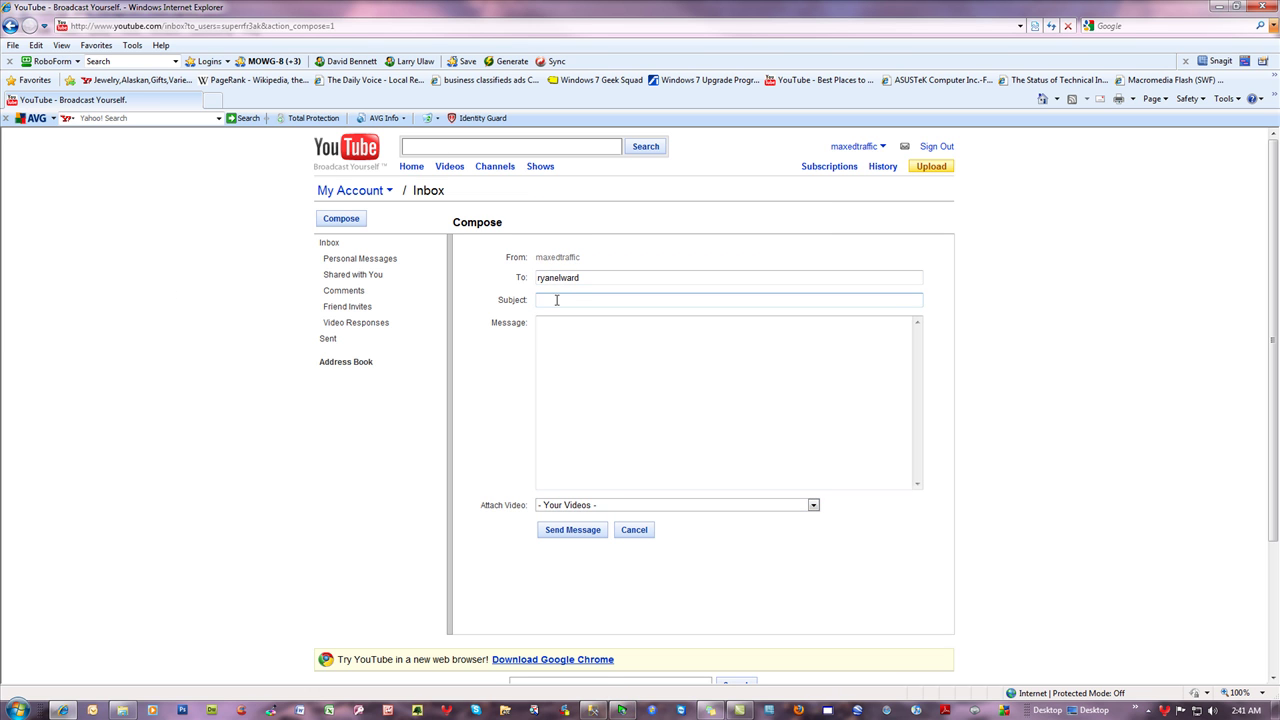
key("Tab")
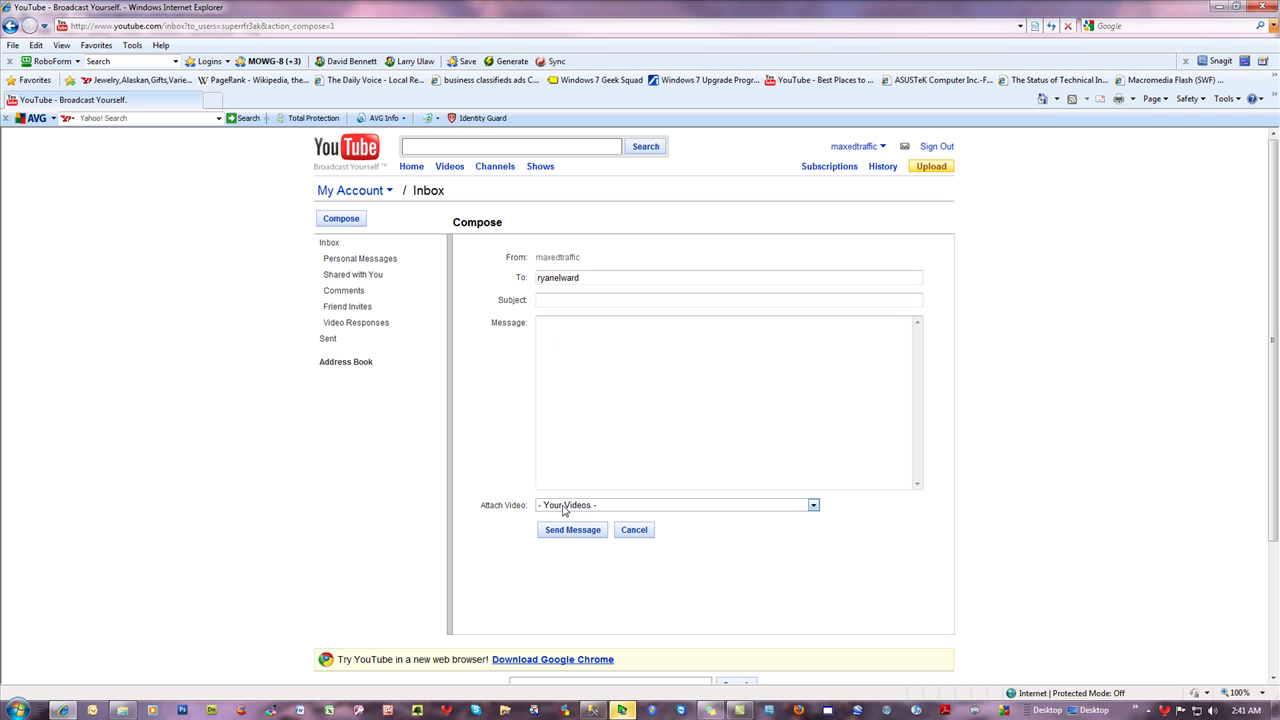
left_click(553, 279)
double_click(596, 281)
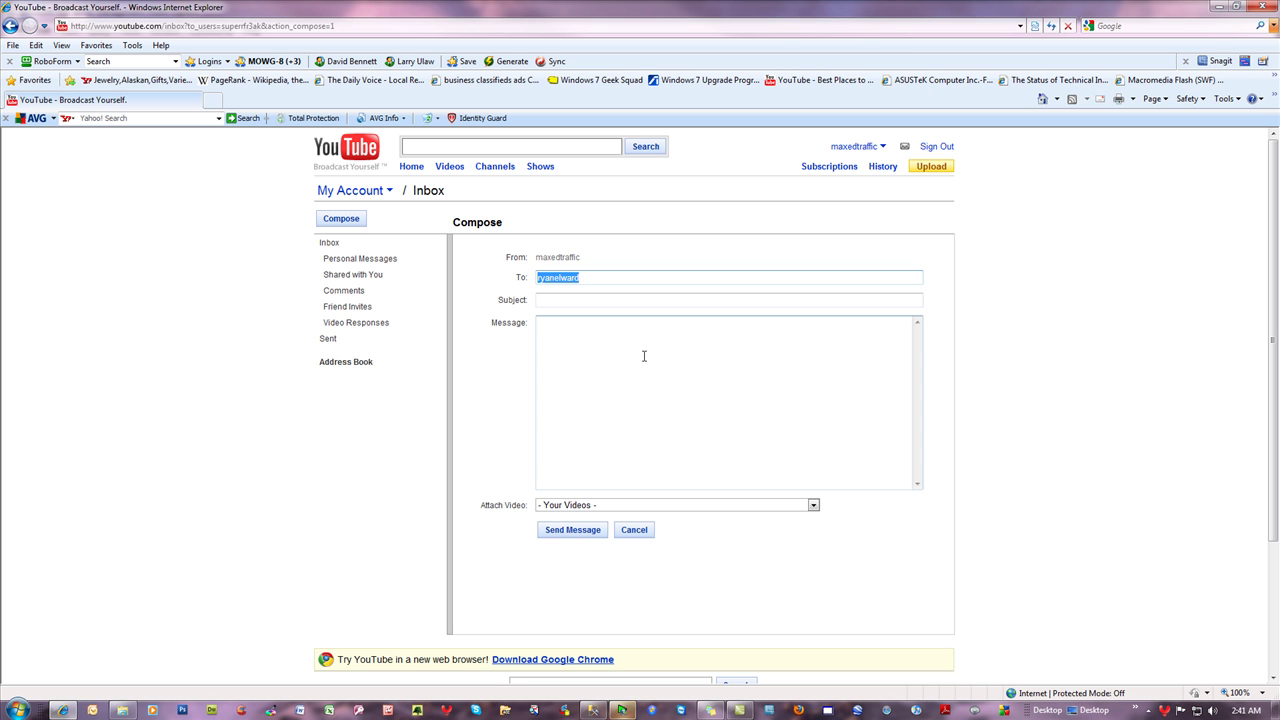
left_click(594, 712)
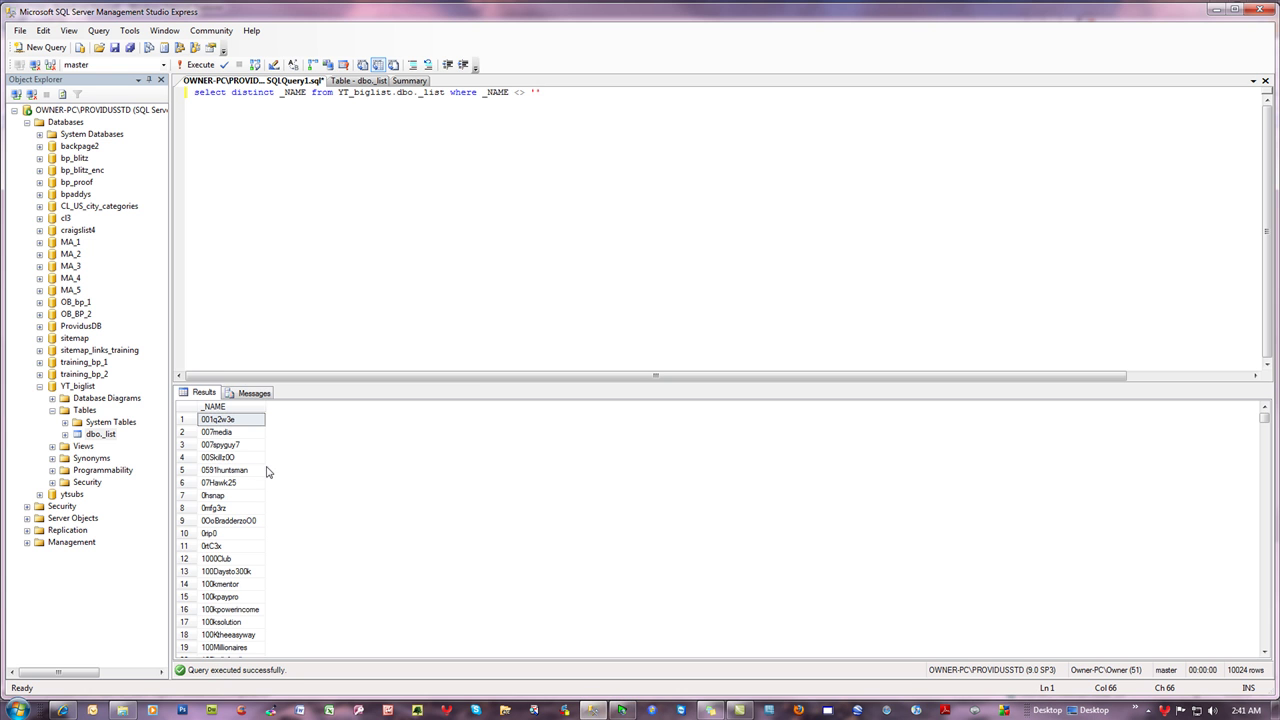
- Browse the 10024 distinct usernames, return to row 1, then switch back to YouTube's compose-message page
scroll(362, 478, "down", 20)
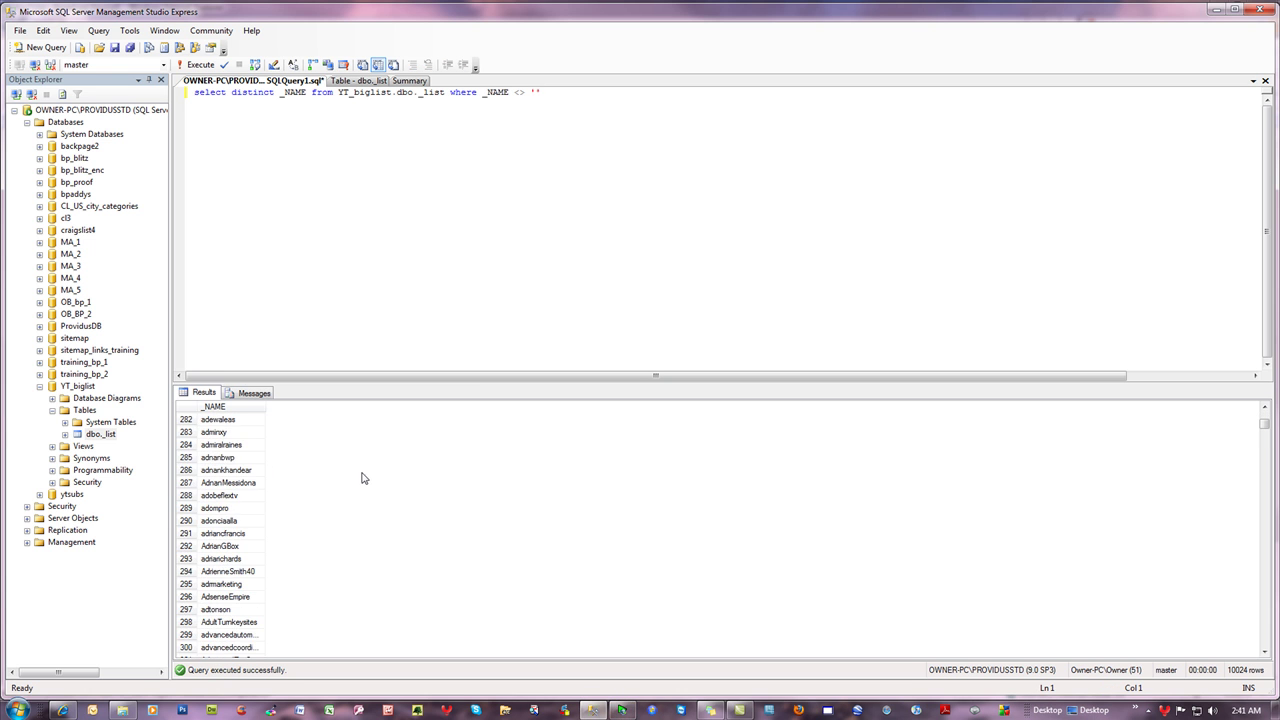
key("ctrl+Home")
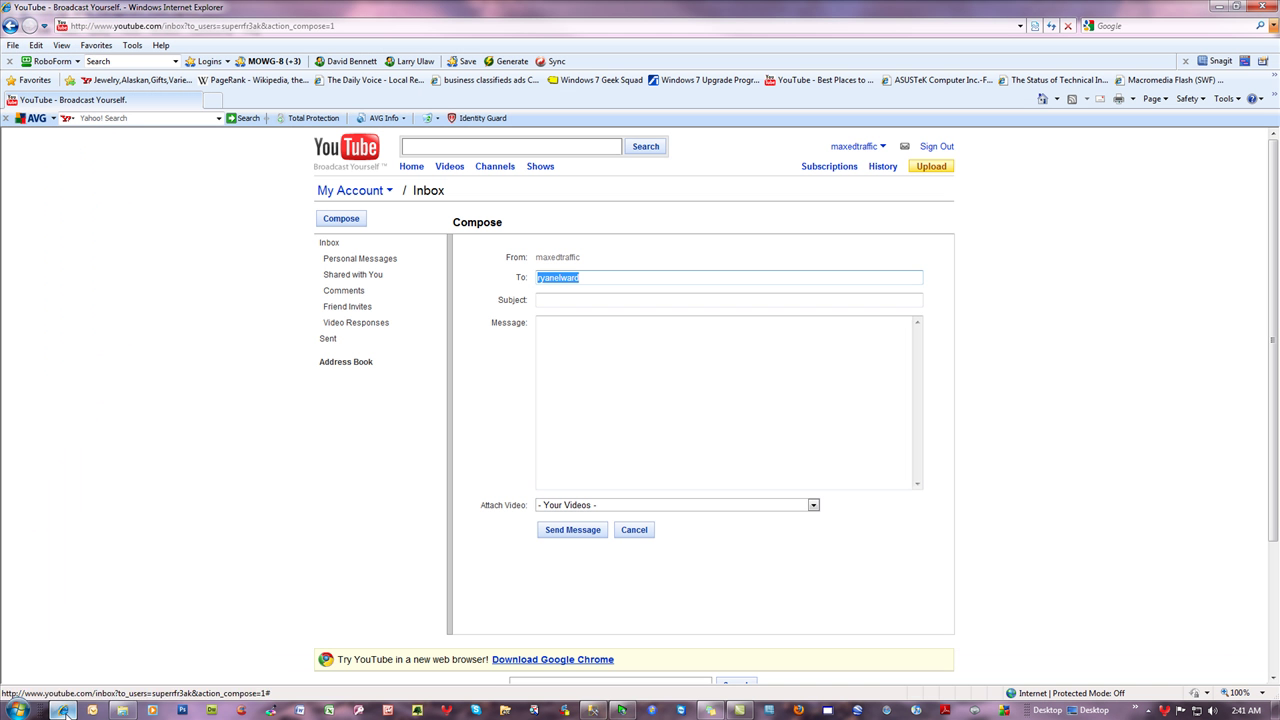
left_click(62, 710)
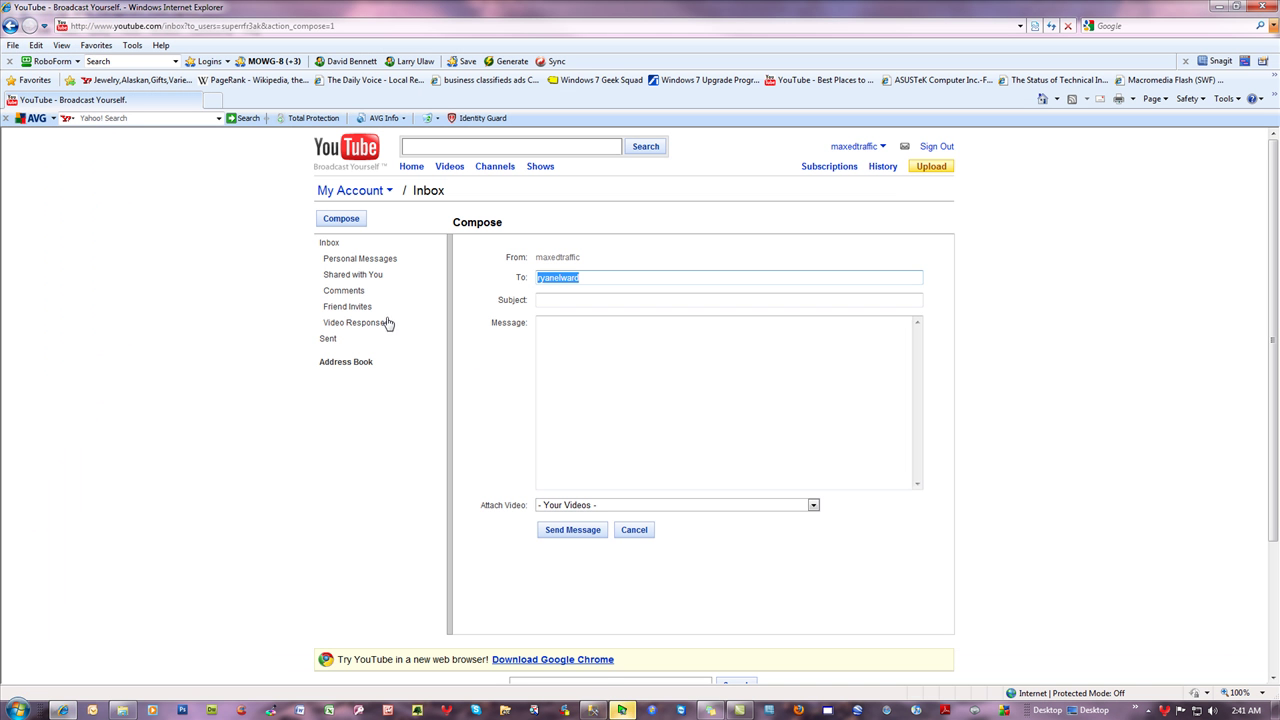
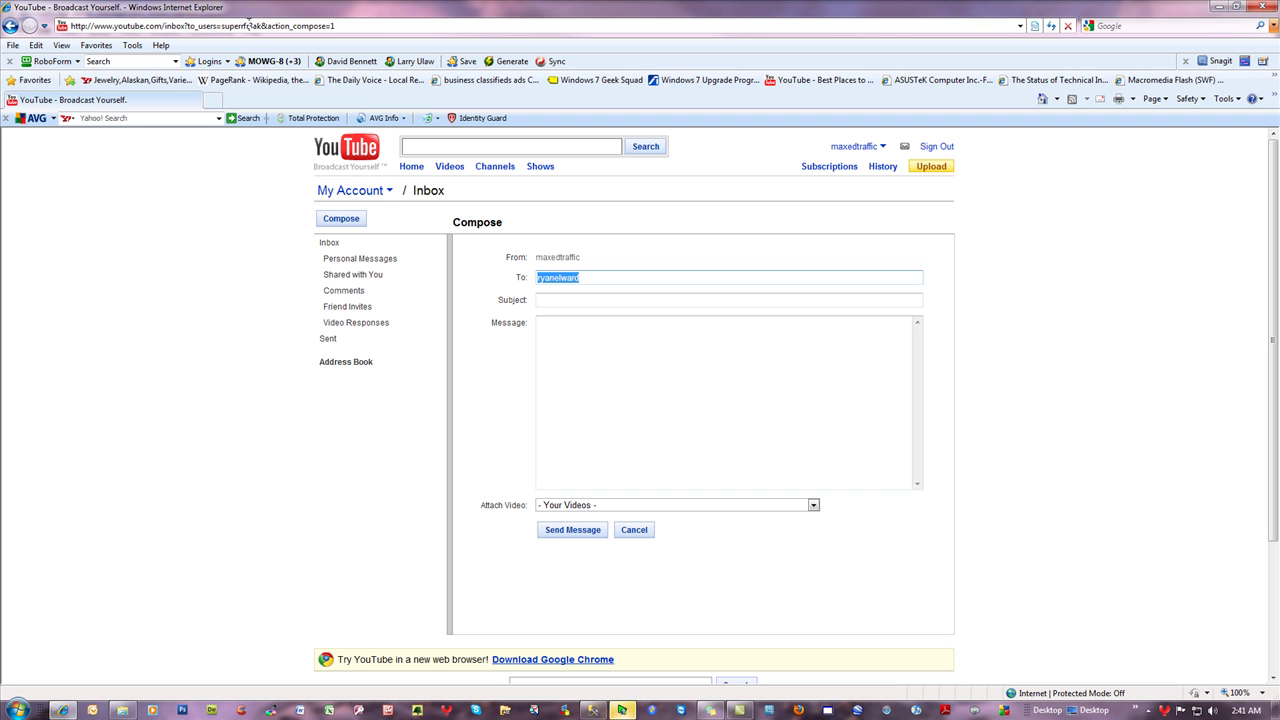
- Load YouTube's compose page addressed to a new username
left_click_drag(261, 25, 221, 25)
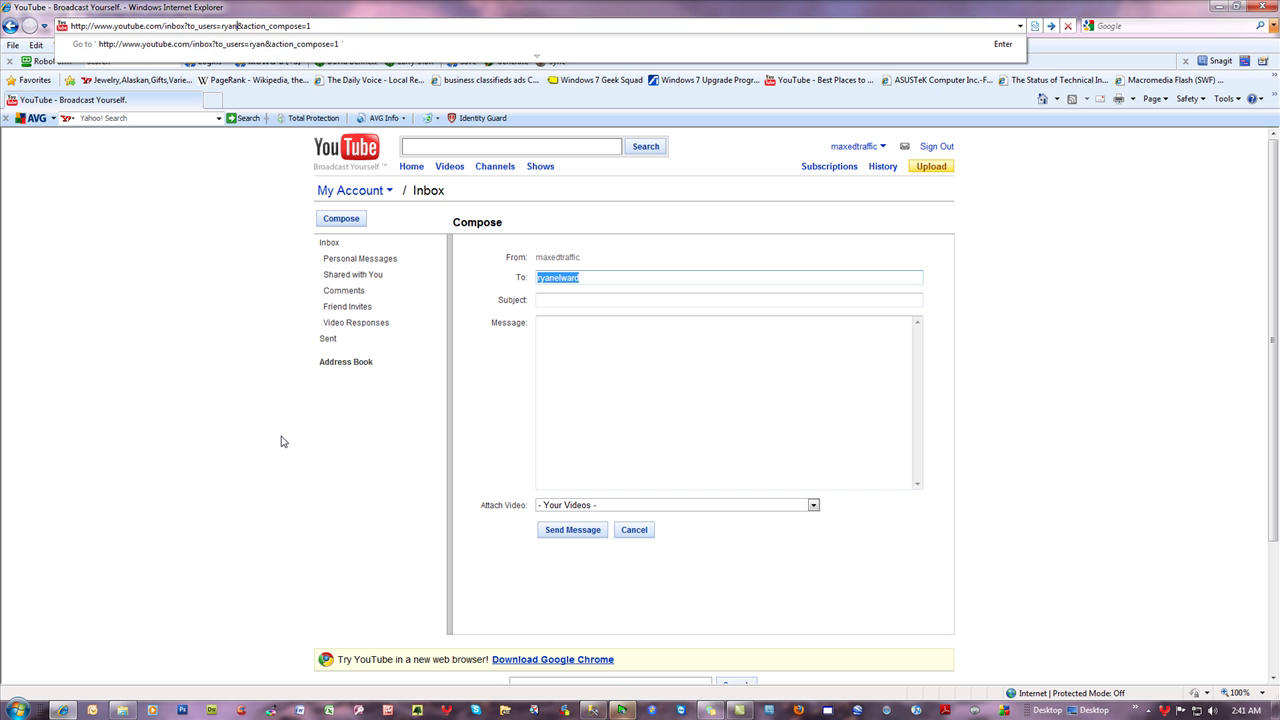
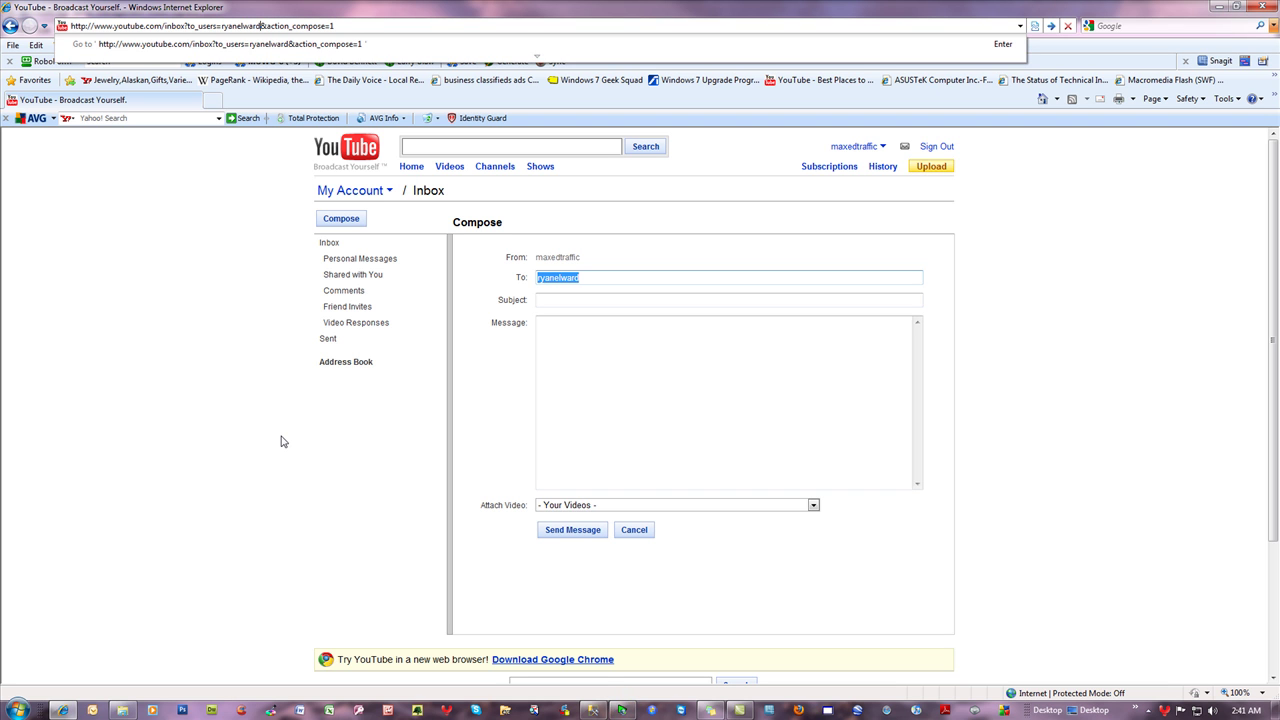
key("Return")
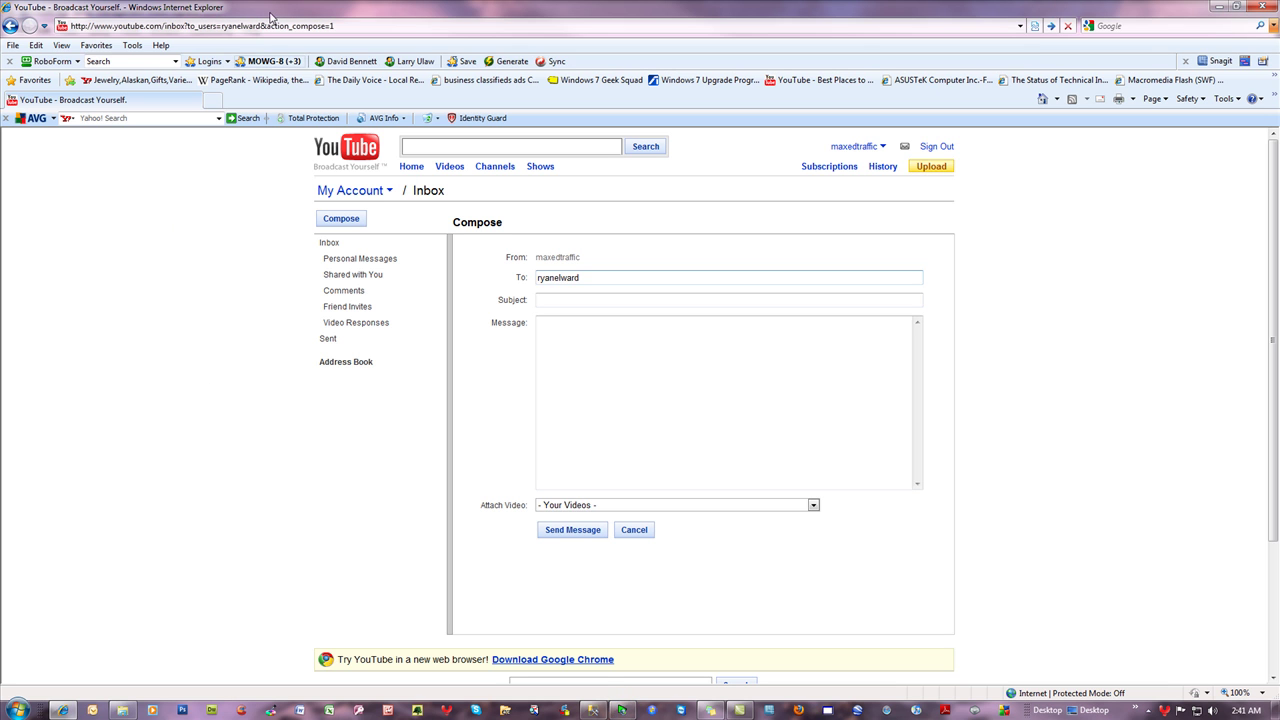
left_click(378, 26)
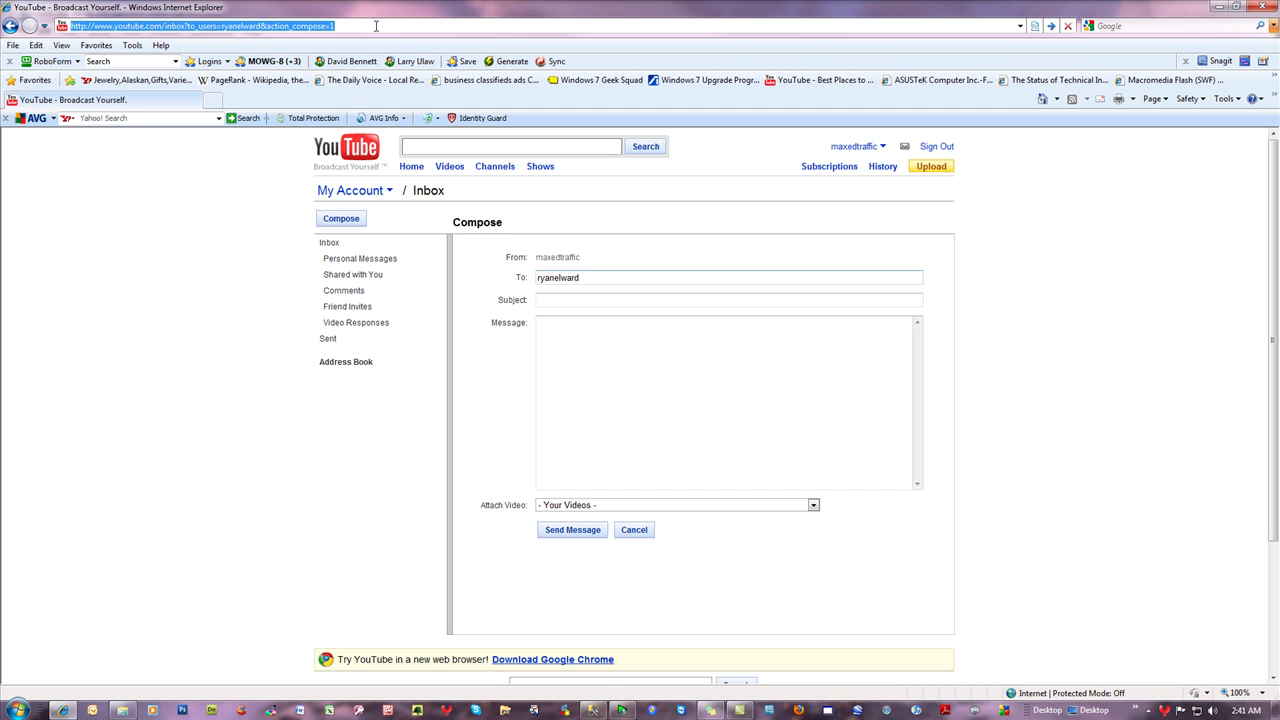
left_click(376, 26)
key("Return")
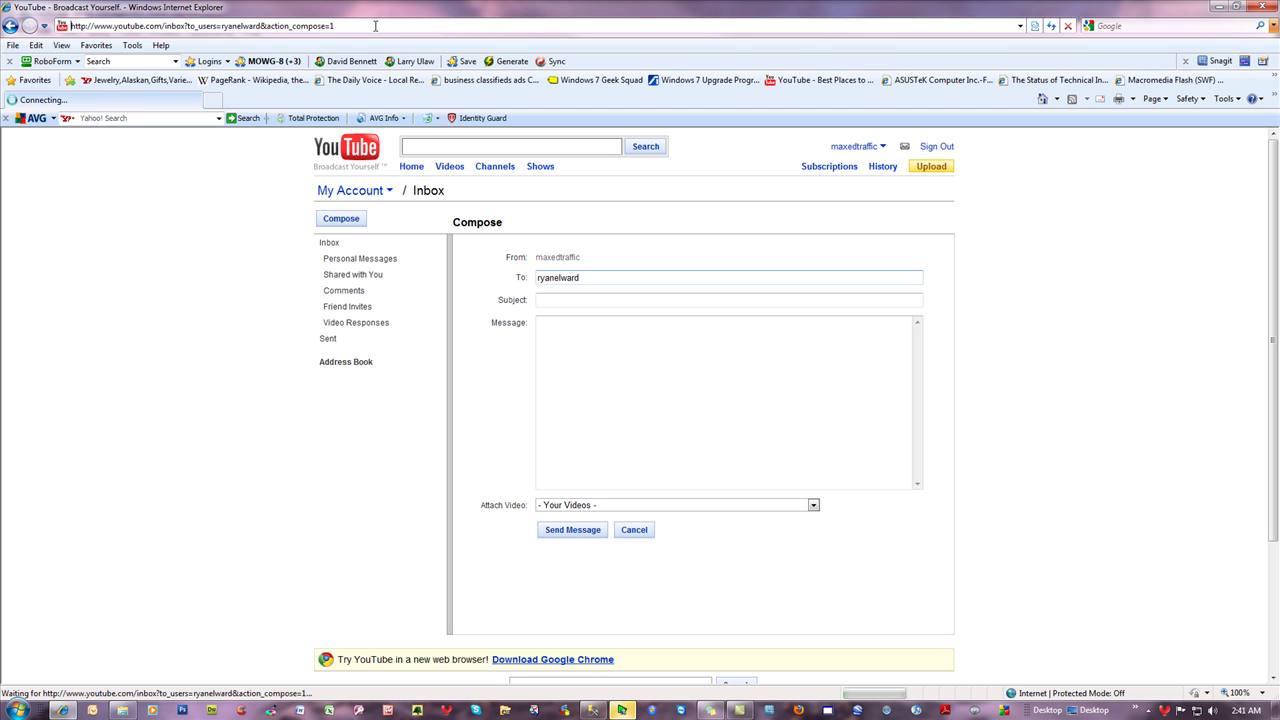
left_click(590, 352)
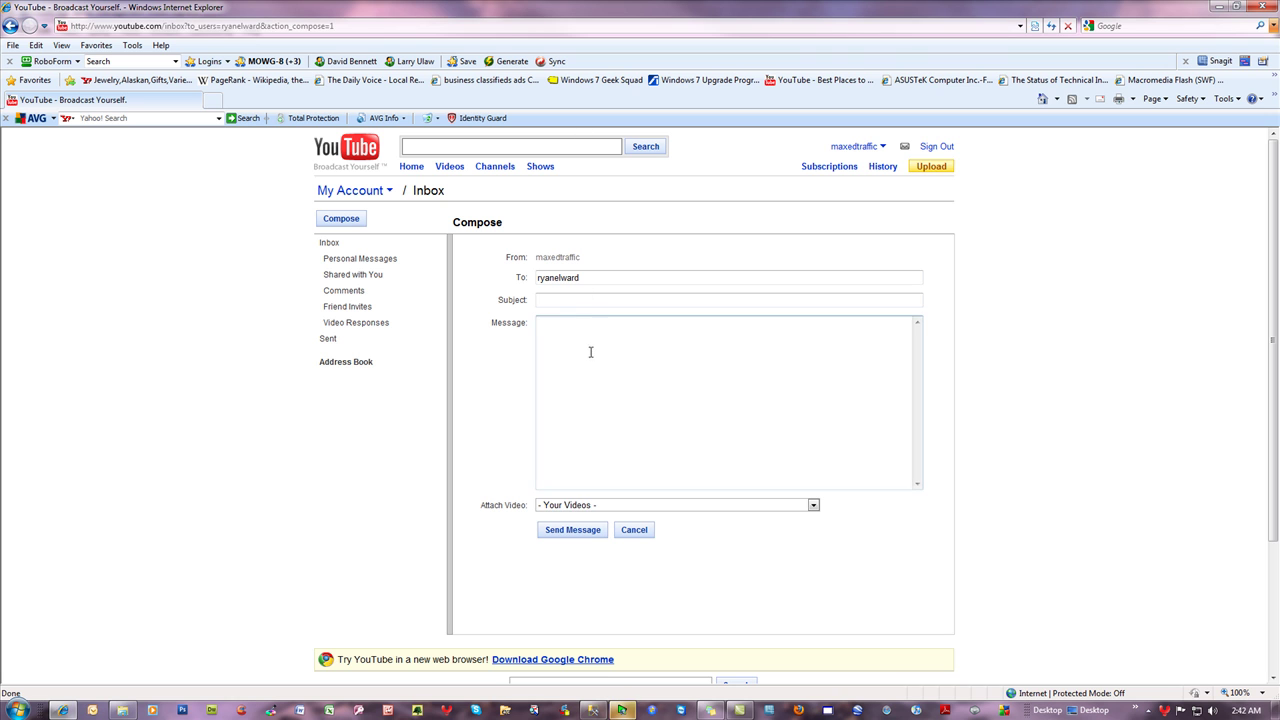
left_click(216, 26)
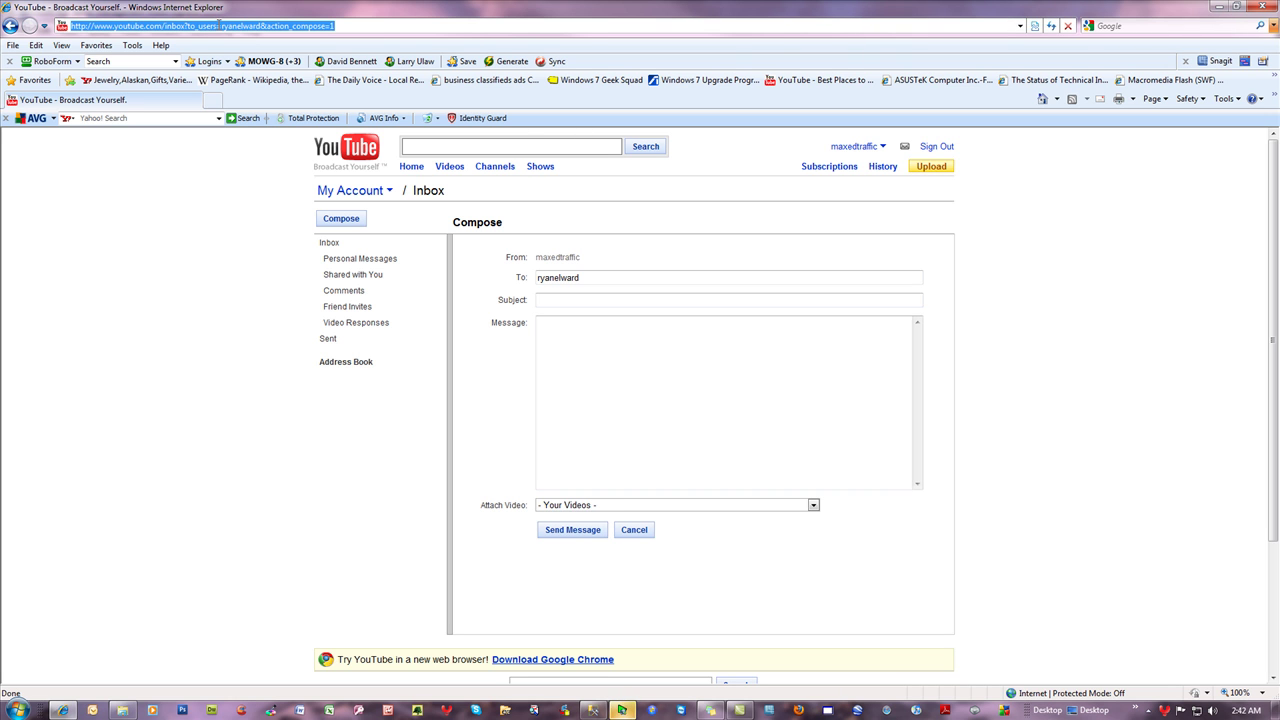
left_click_drag(218, 26, 62, 26)
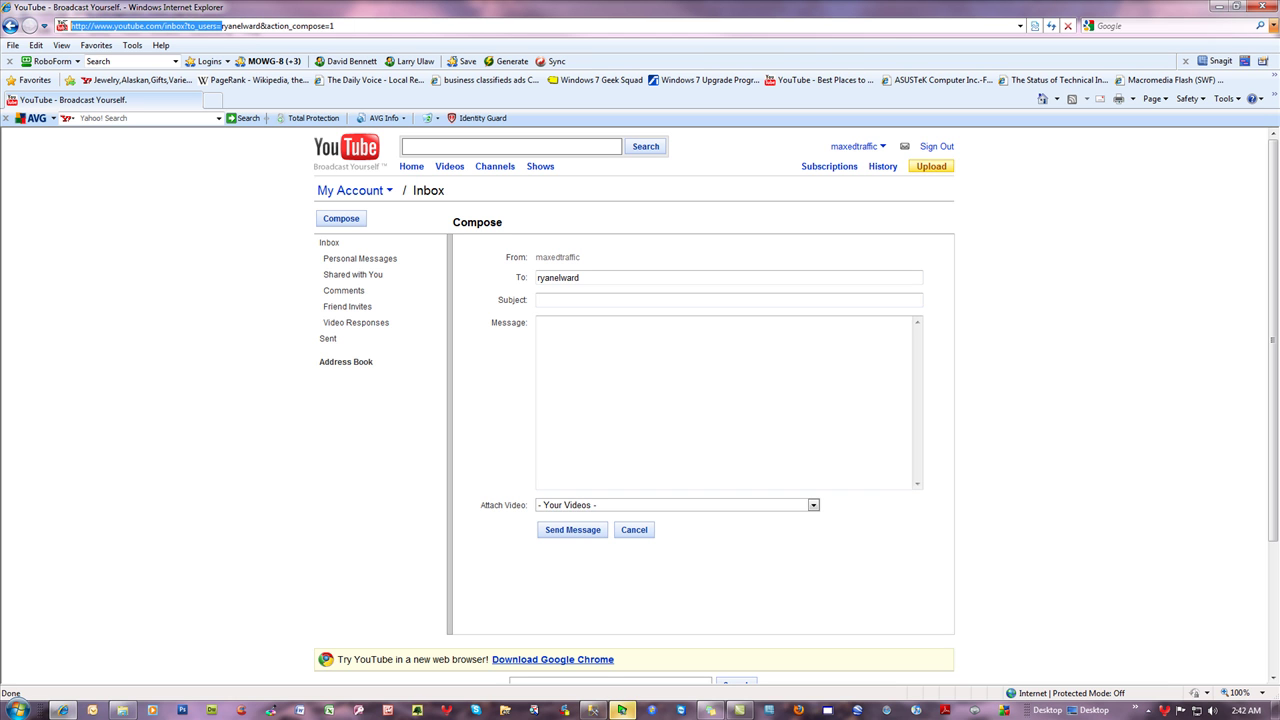
right_click(107, 23)
left_click(172, 67)
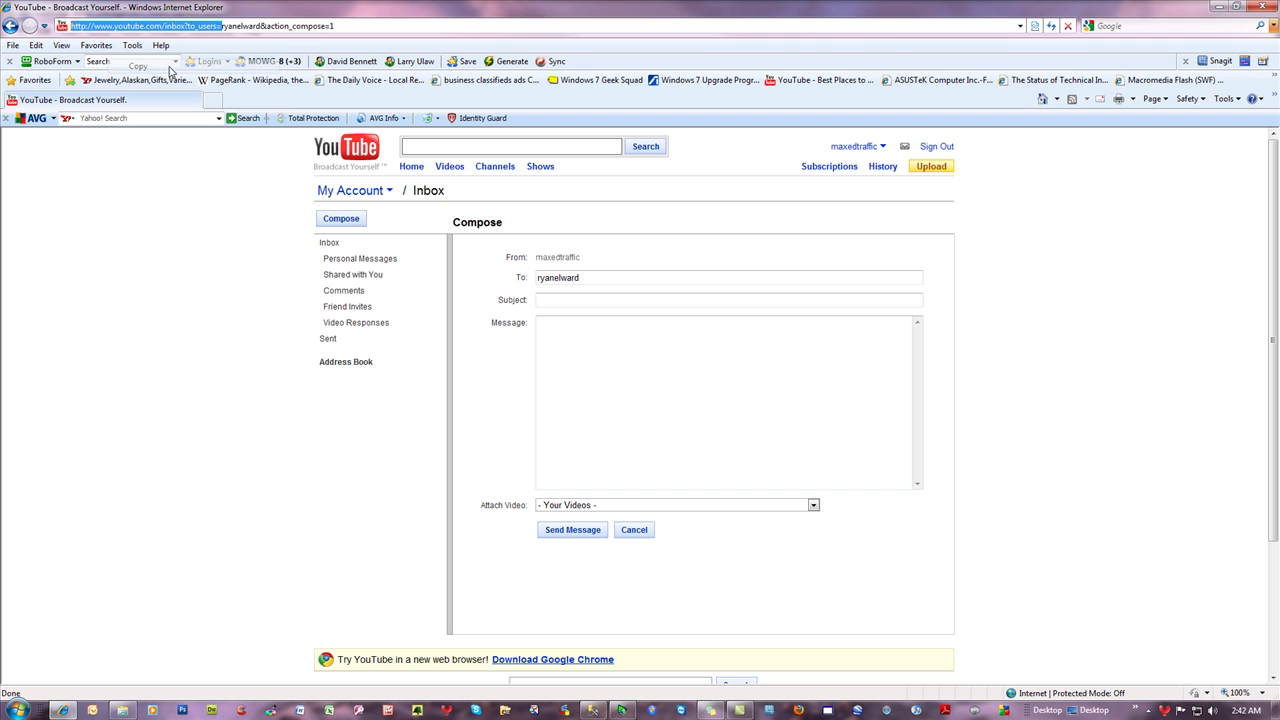
left_click_drag(263, 26, 395, 26)
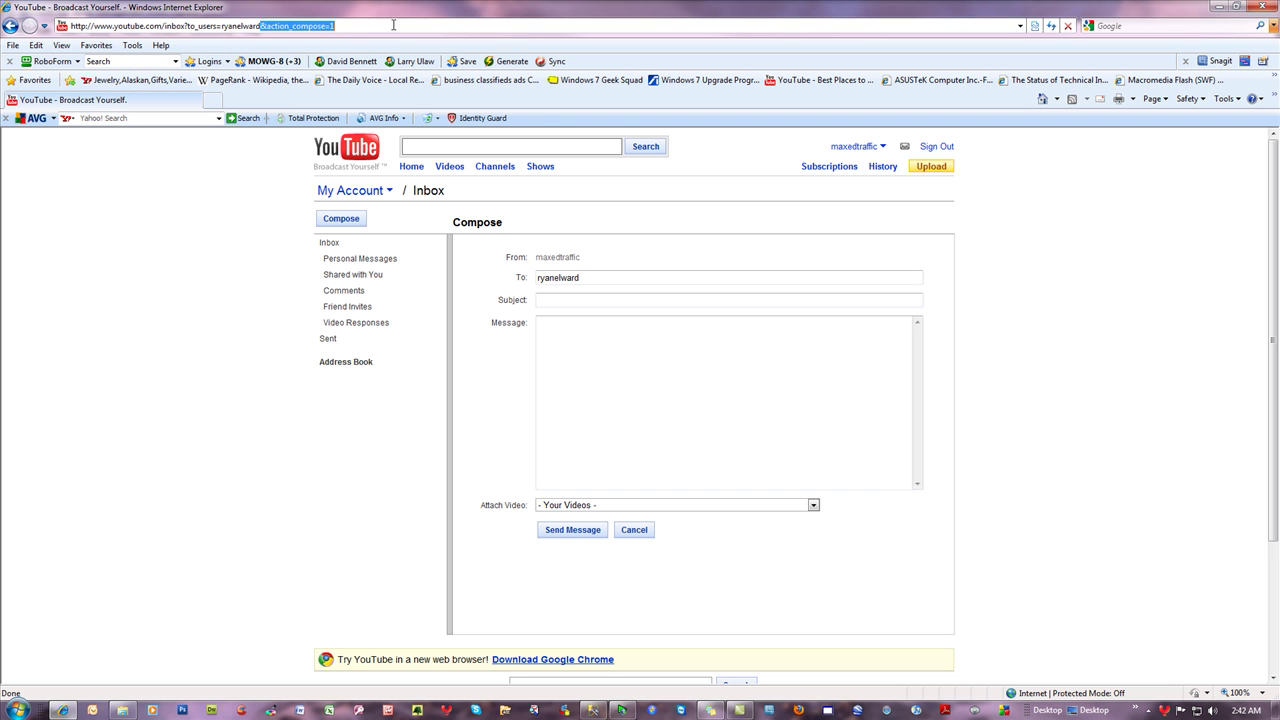
left_click(369, 28)
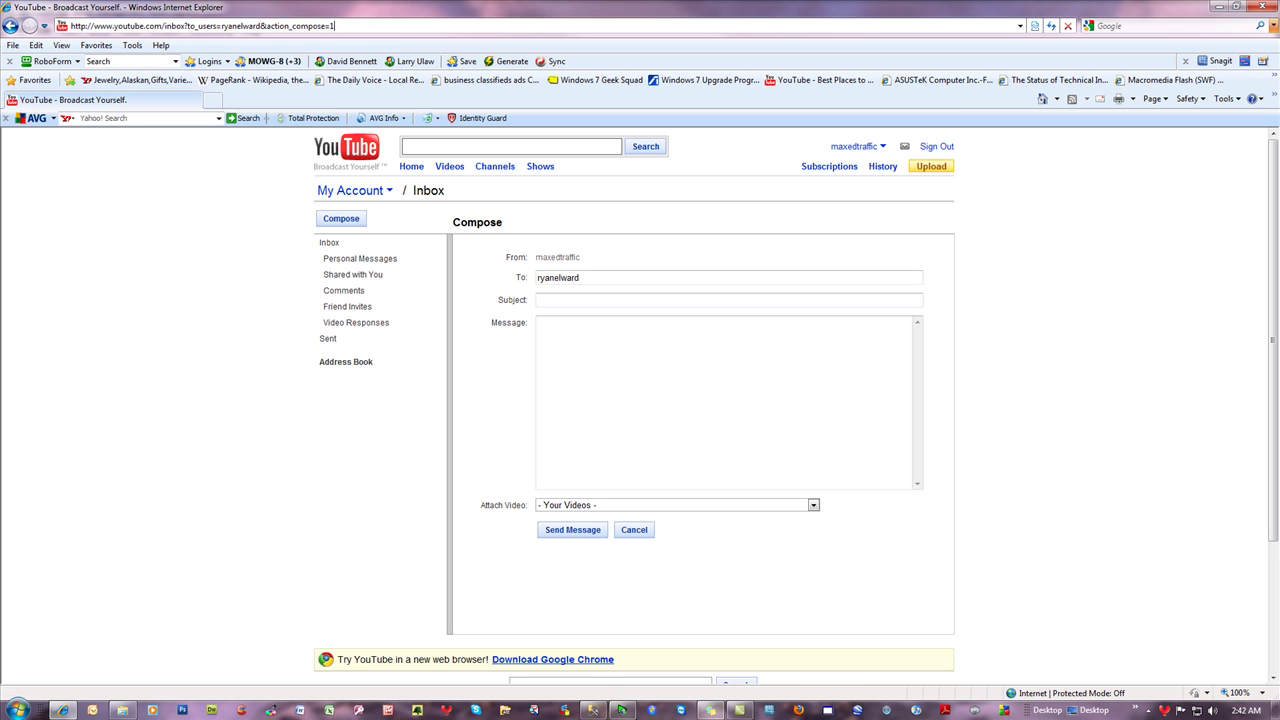
left_click(594, 710)
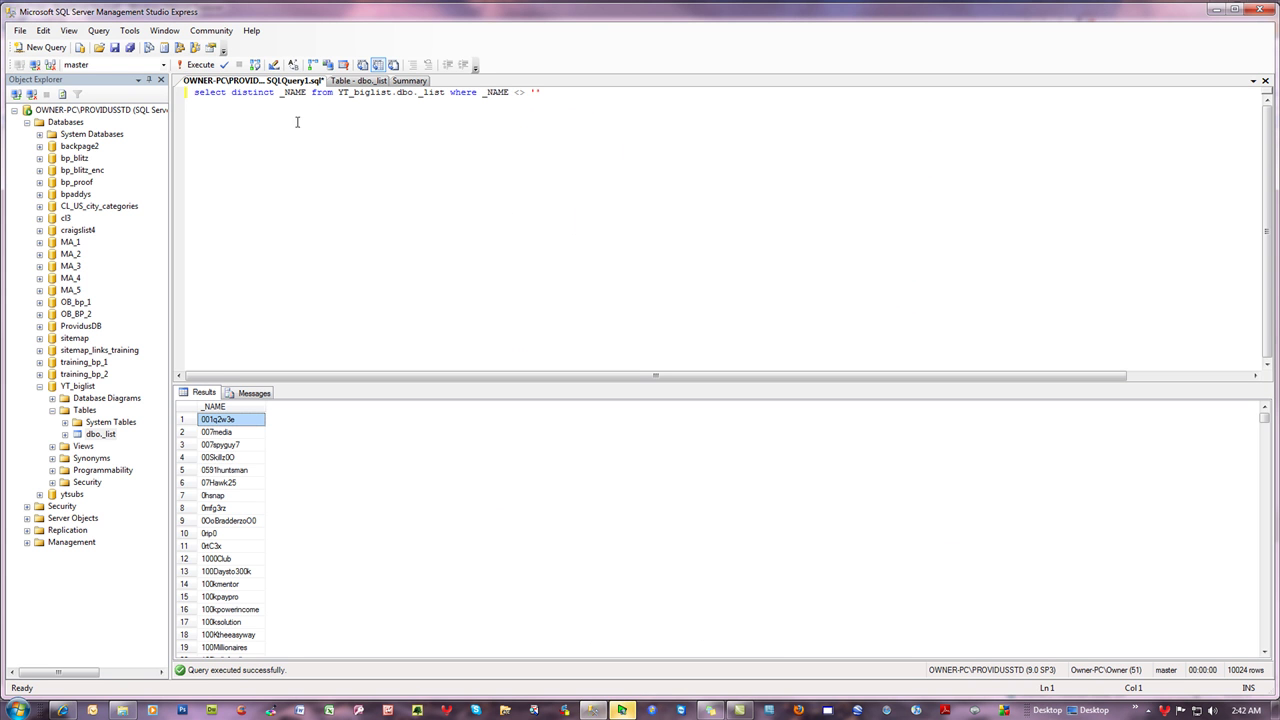
left_click(281, 92)
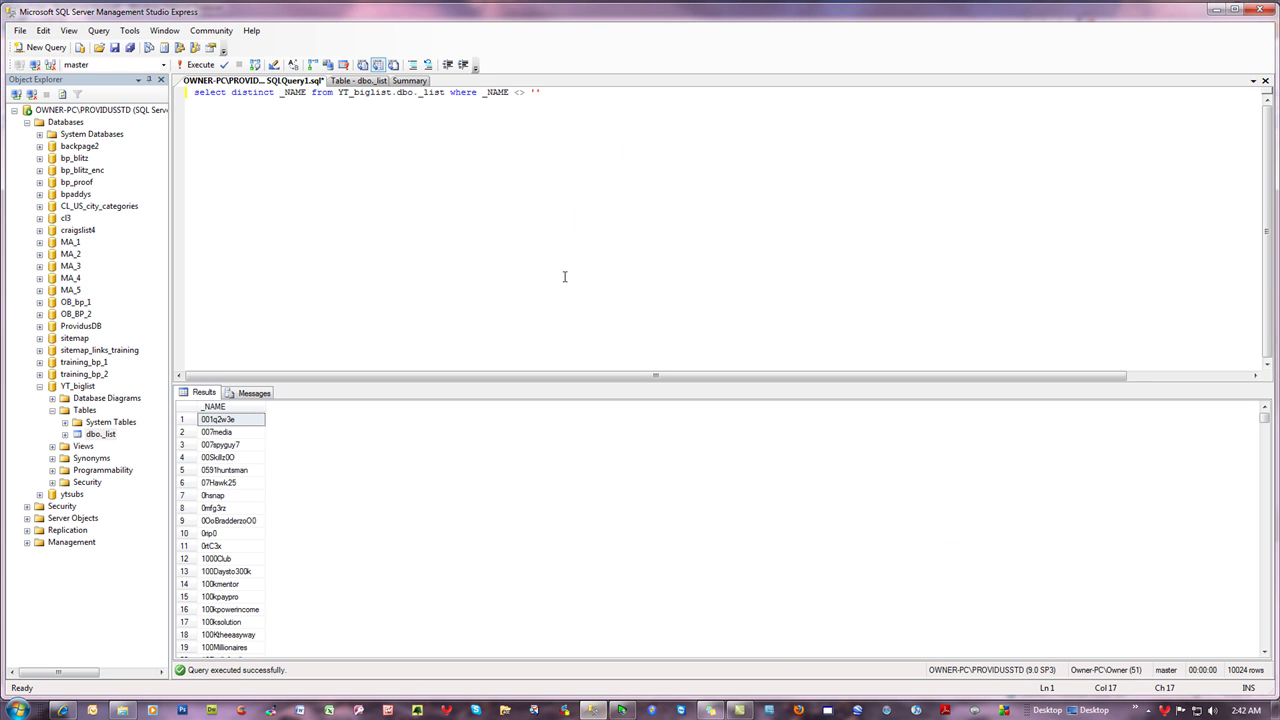
type("'")
key("ctrl+v")
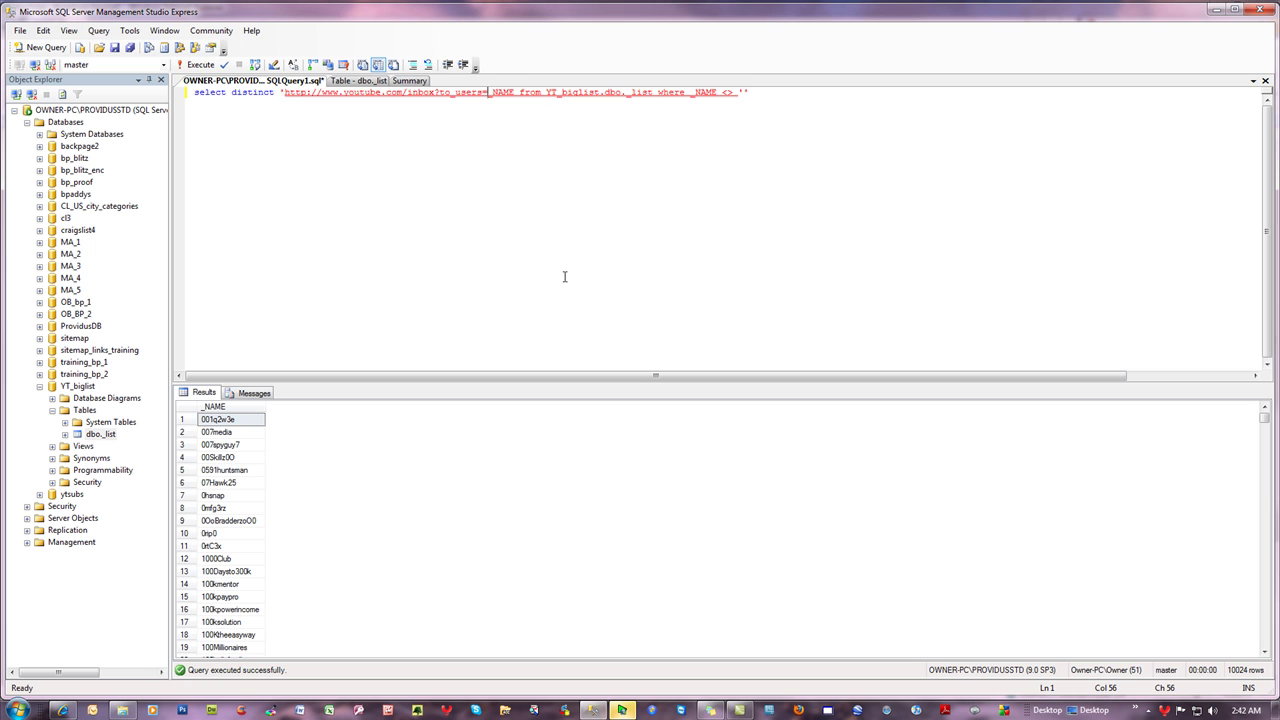
type("'")
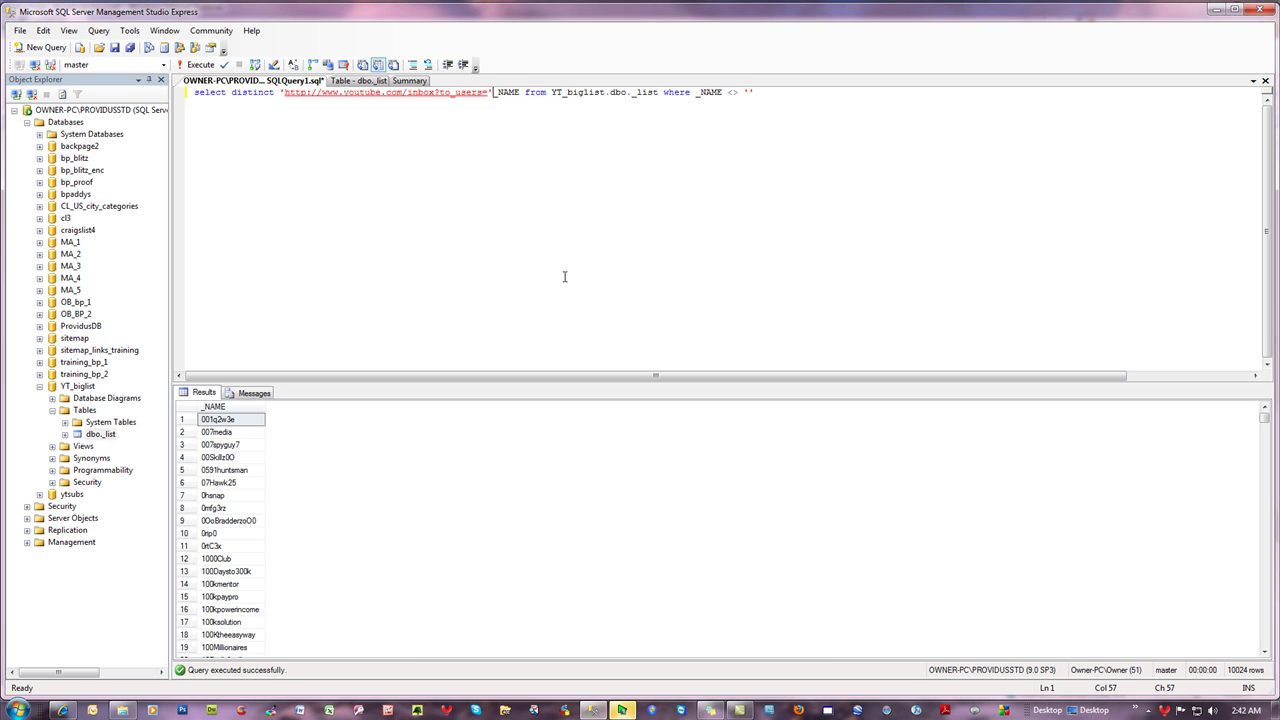
type(" +  ")
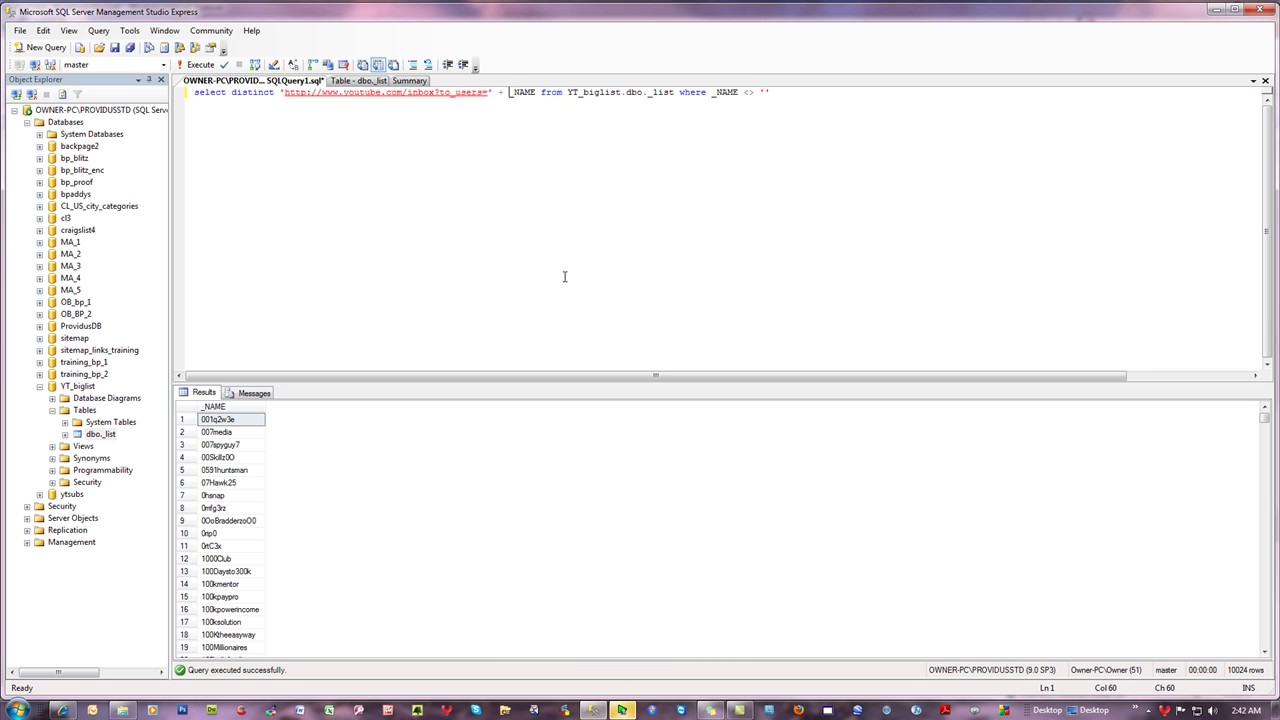
type(" + ")
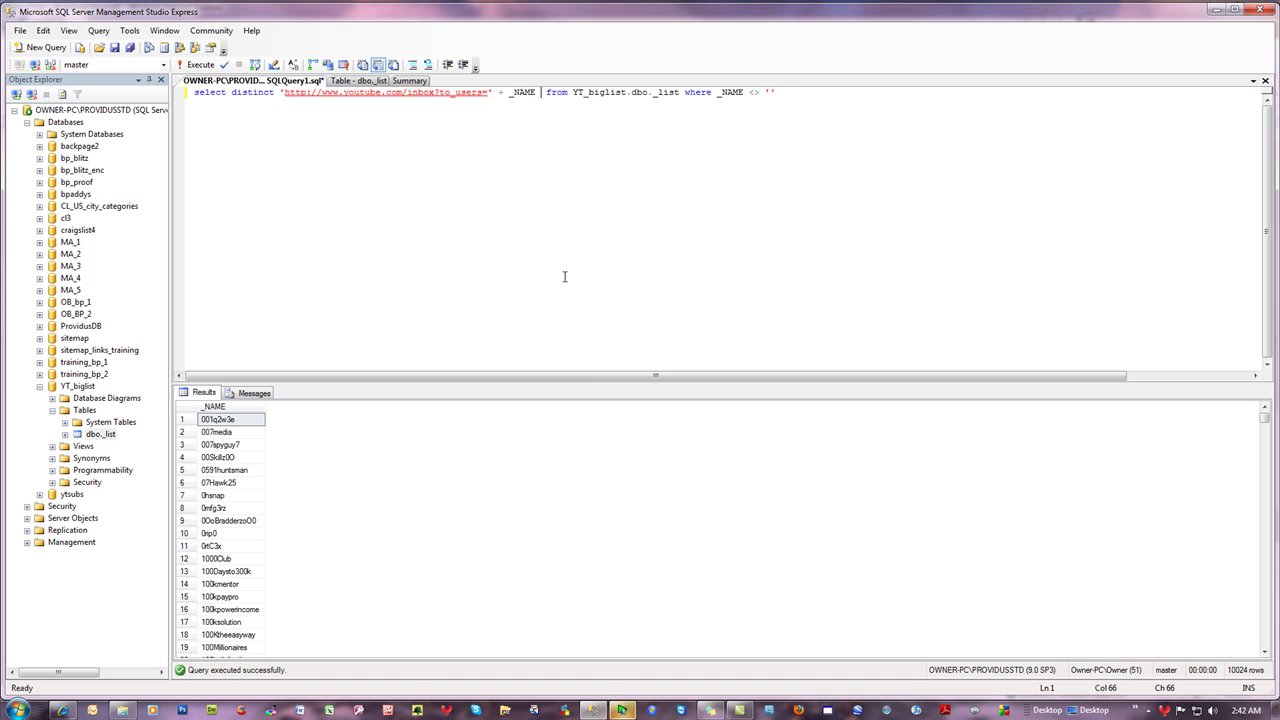
type("''")
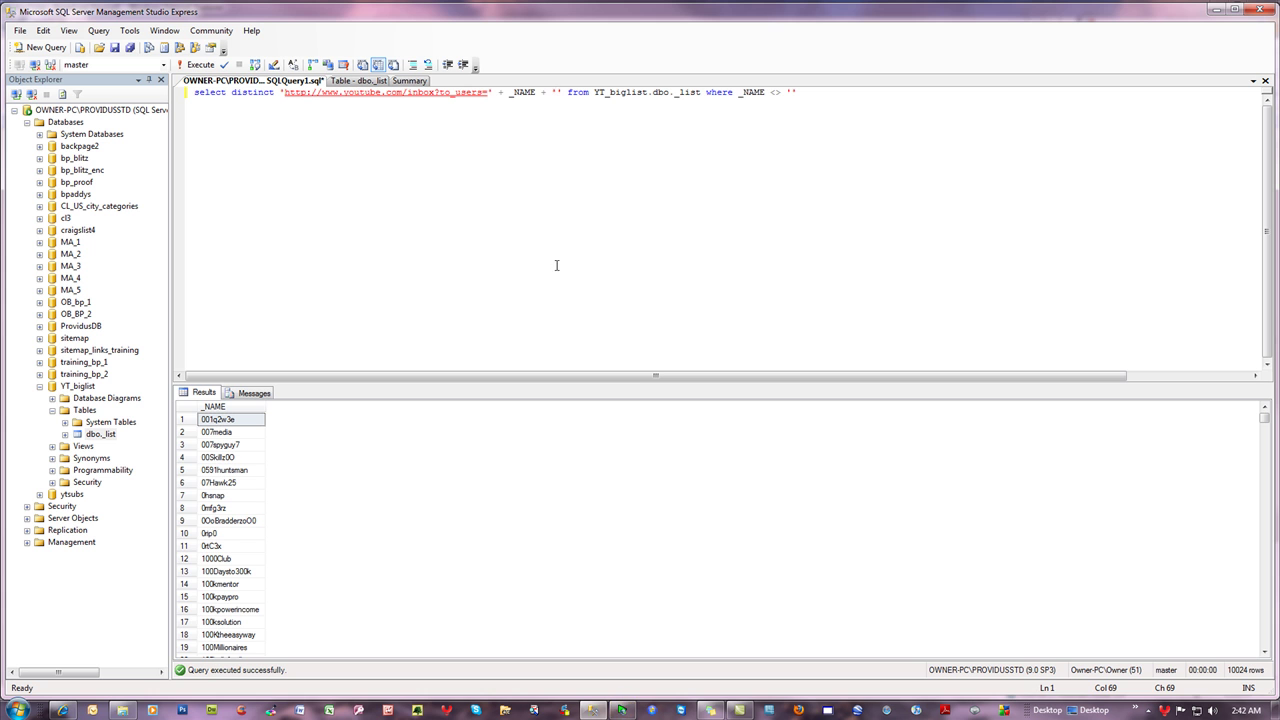
- Copy '&action_compose=1' from the address bar and paste it between the empty quotes after _NAME
left_click(62, 710)
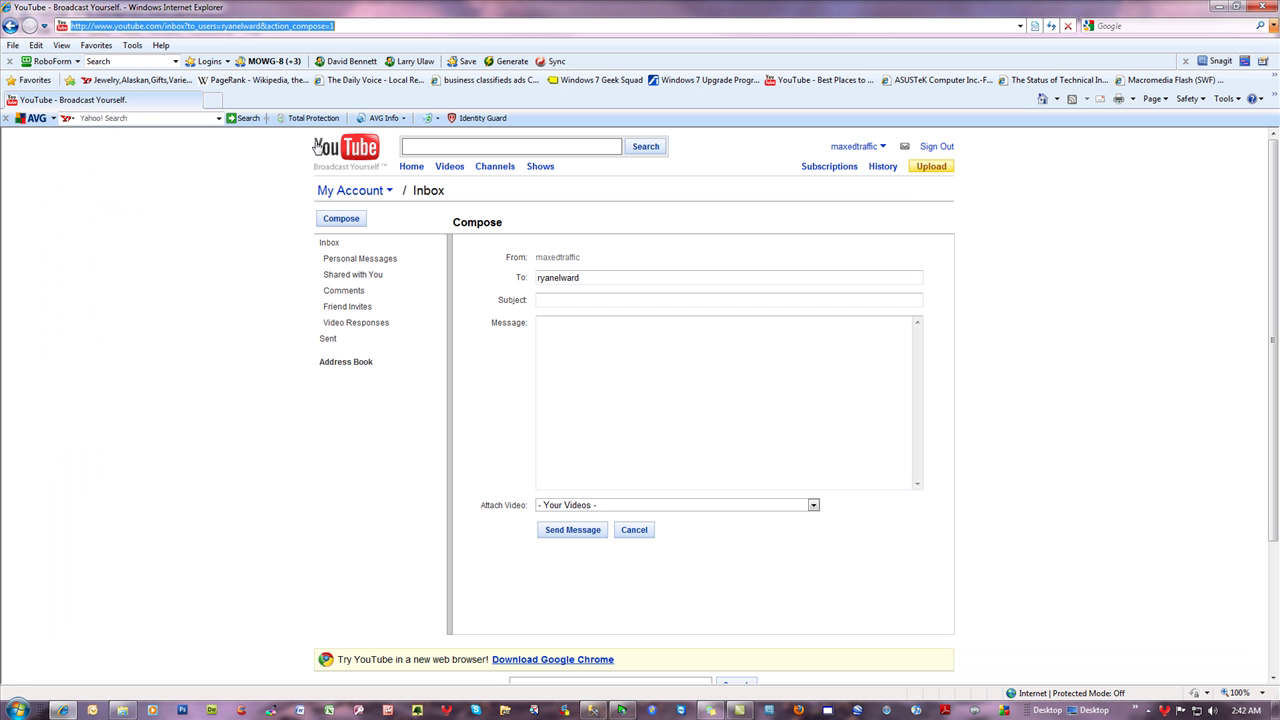
left_click(300, 26)
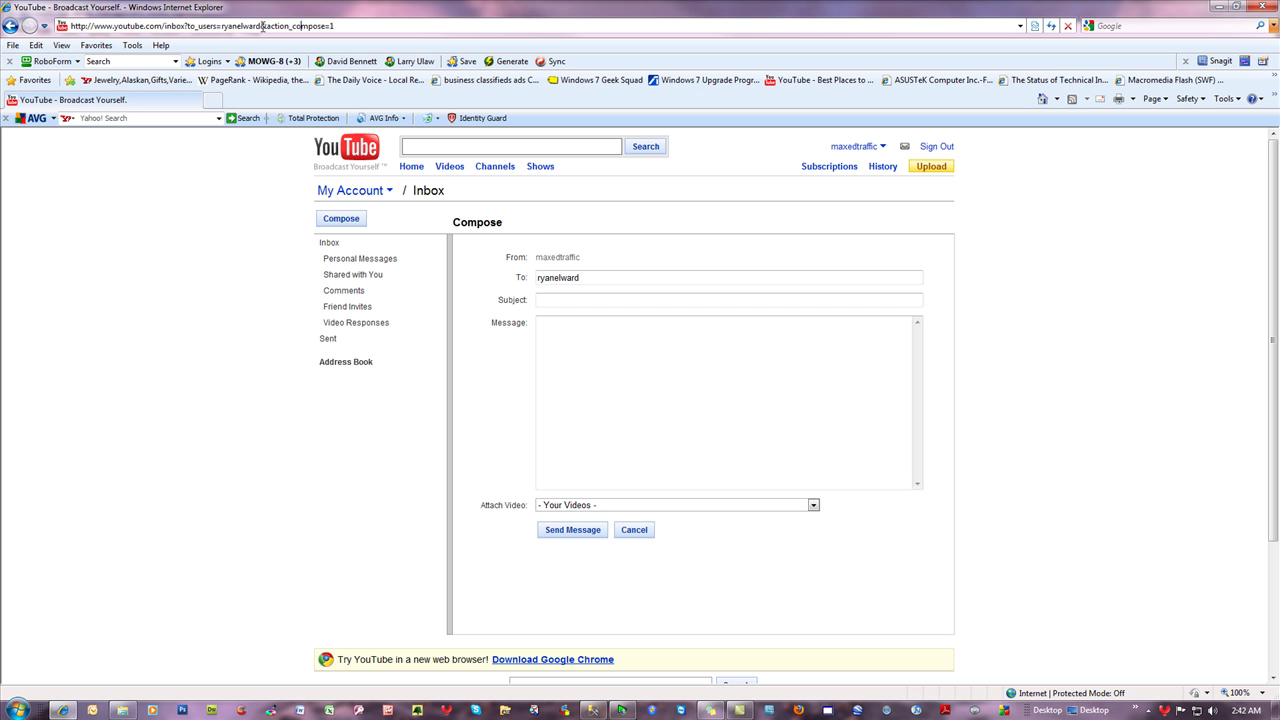
left_click_drag(262, 27, 397, 27)
right_click(304, 22)
left_click(365, 68)
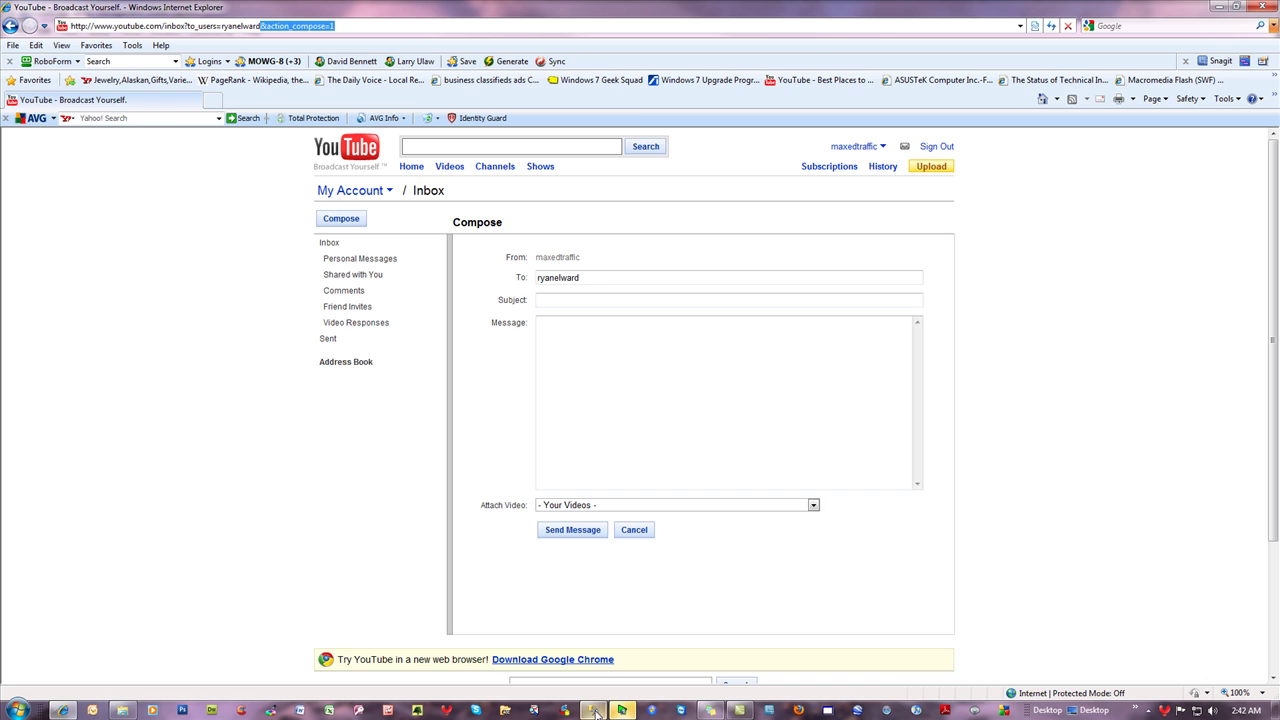
left_click(596, 711)
key("ctrl+v")
- Rerun the query and widen the results column to show the full compose URLs
left_click(922, 94)
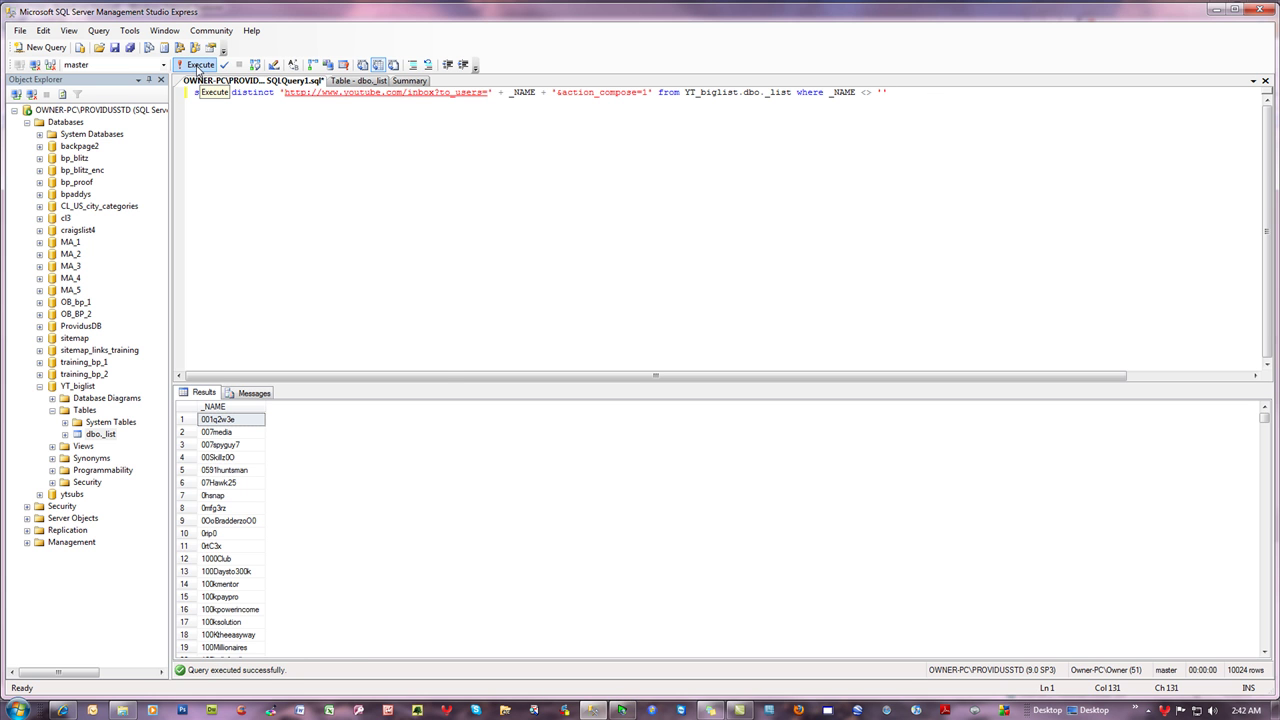
left_click(199, 66)
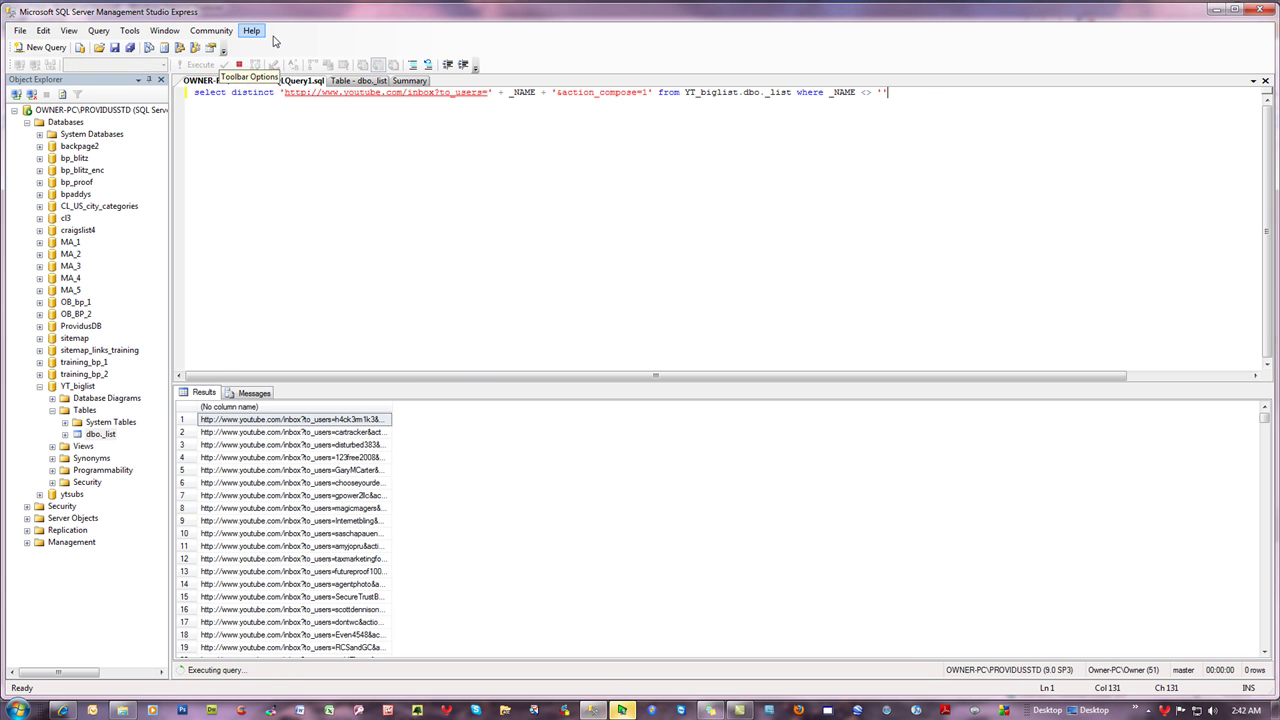
double_click(394, 406)
left_click_drag(665, 424, 667, 424)
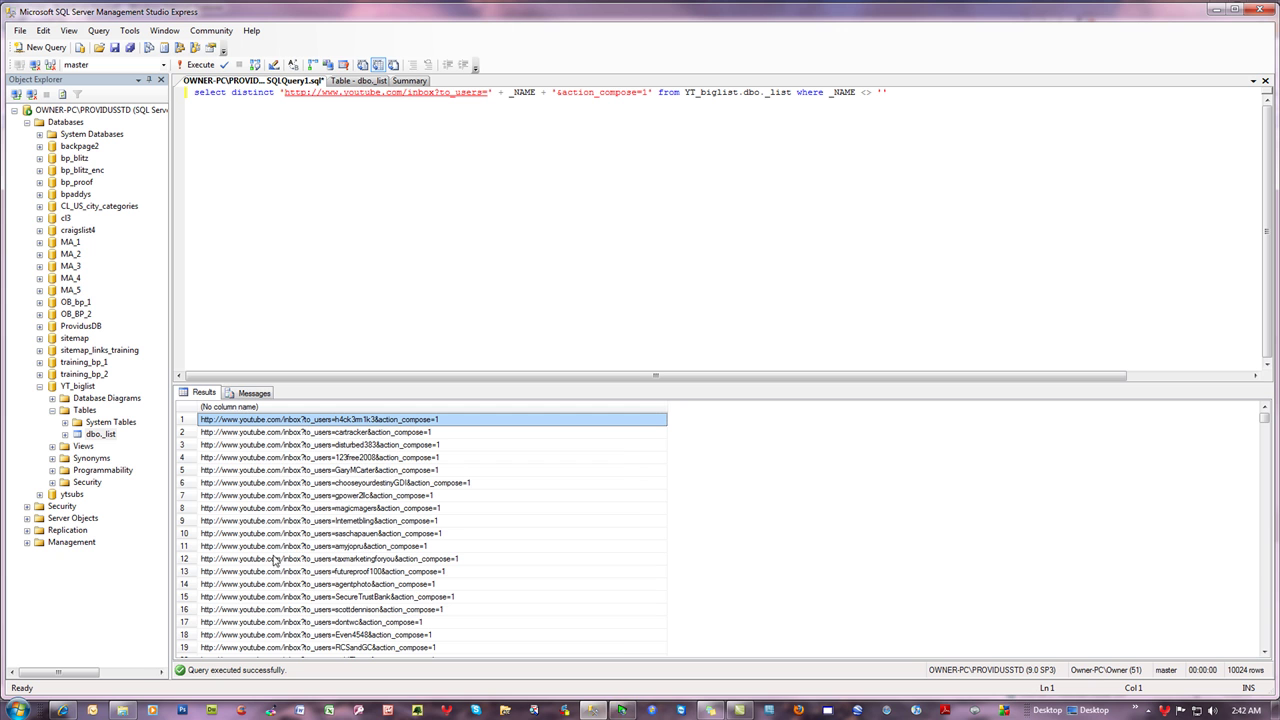
- Copy the row 9 compose URL from the Results grid
right_click(280, 522)
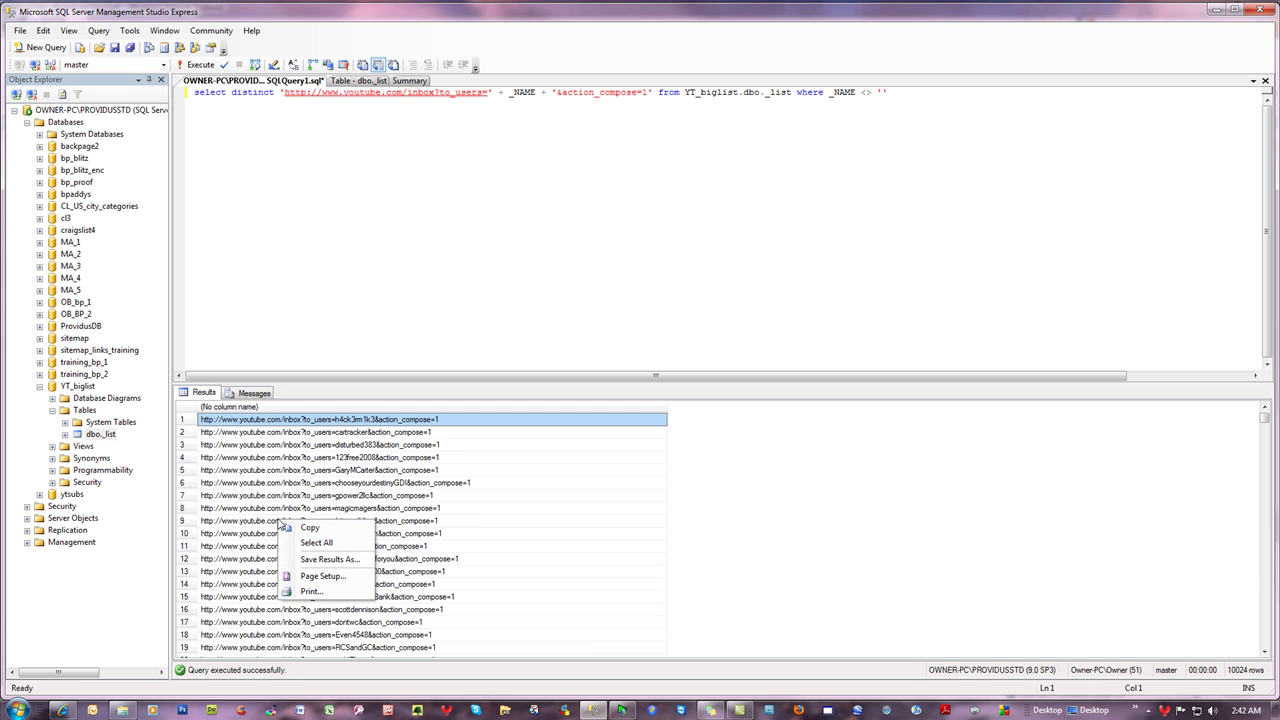
left_click(252, 522)
right_click(252, 522)
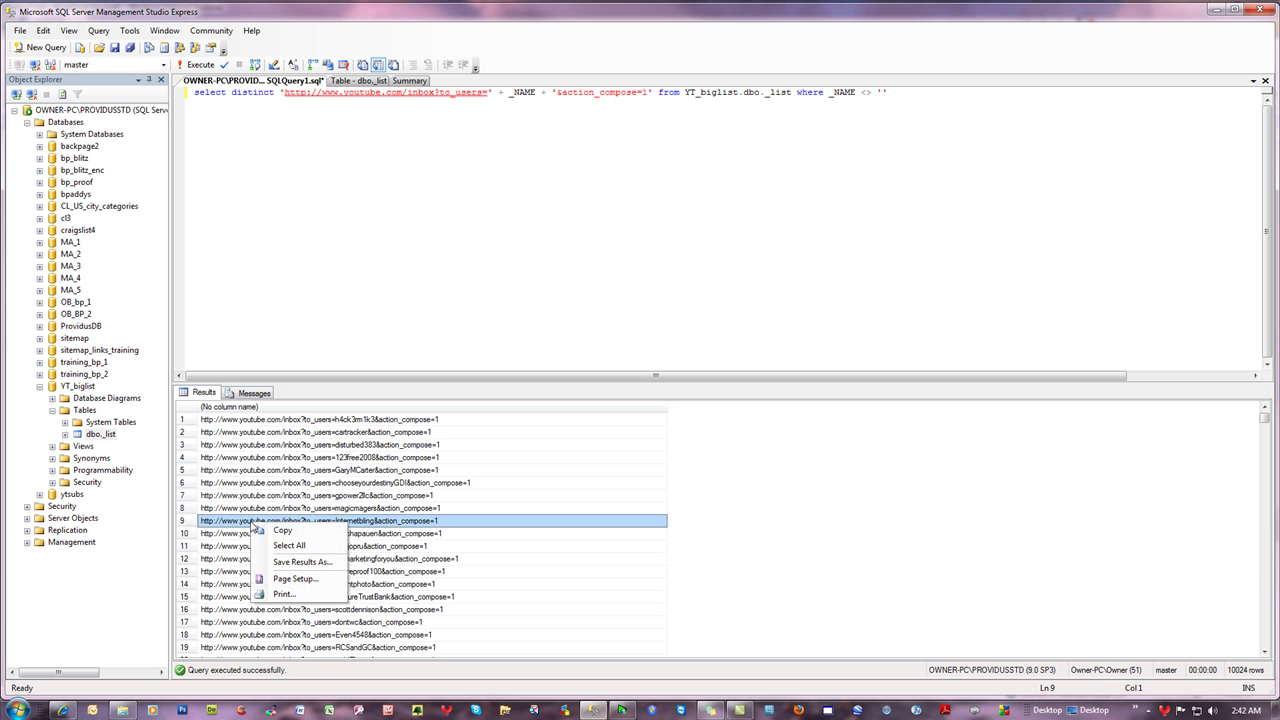
left_click(294, 531)
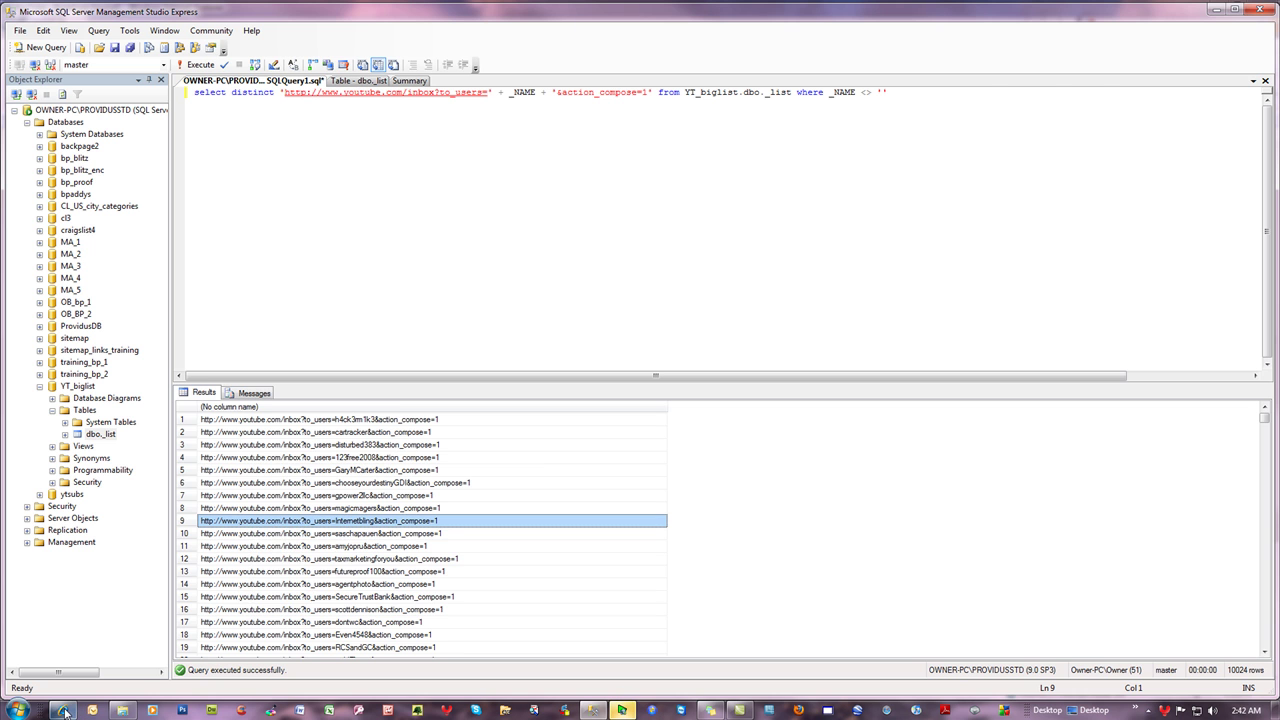
left_click(66, 712)
- Paste the row 9 URL into the address bar, load it, and check the recipient and Subject fields
right_click(229, 24)
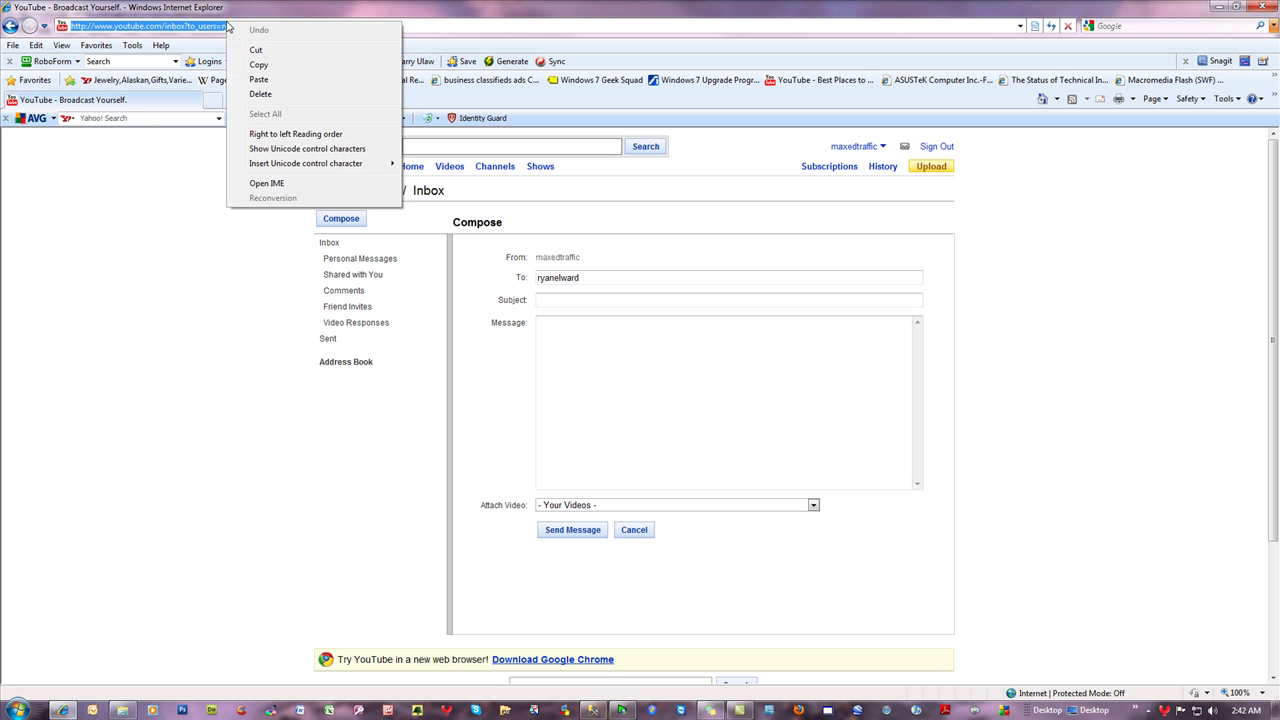
left_click(260, 80)
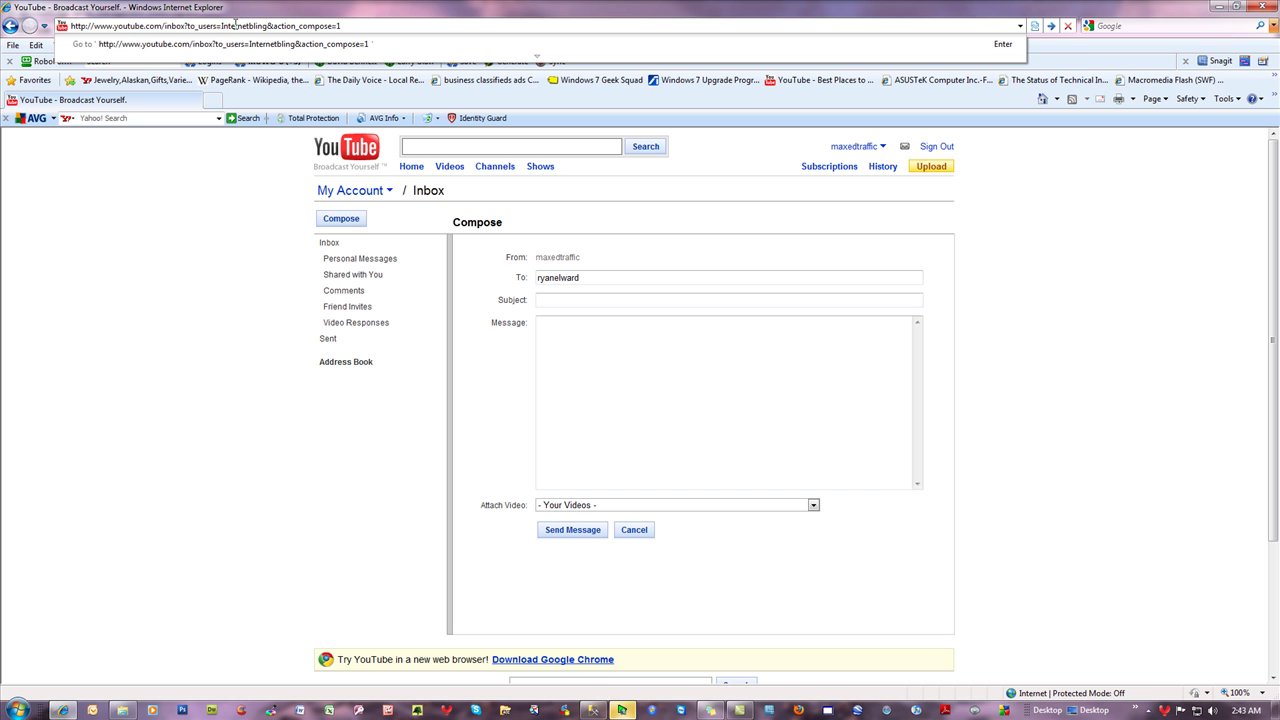
key("Return")
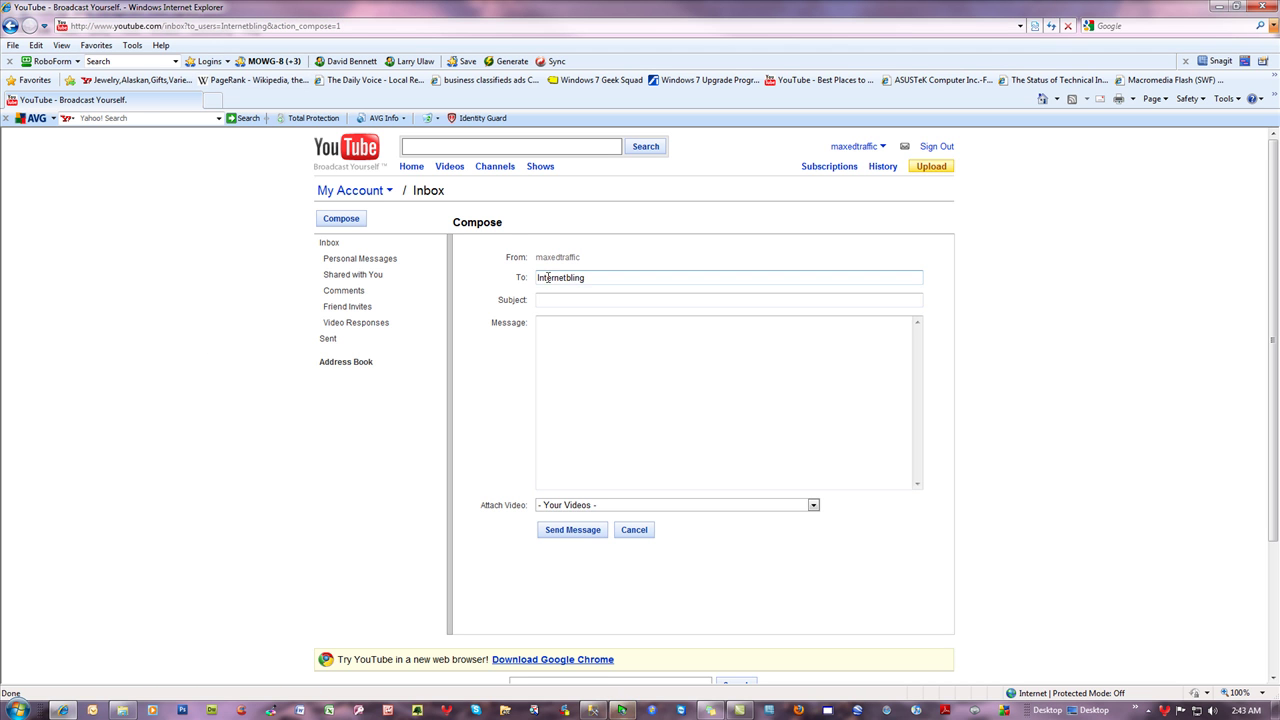
left_click(560, 318)
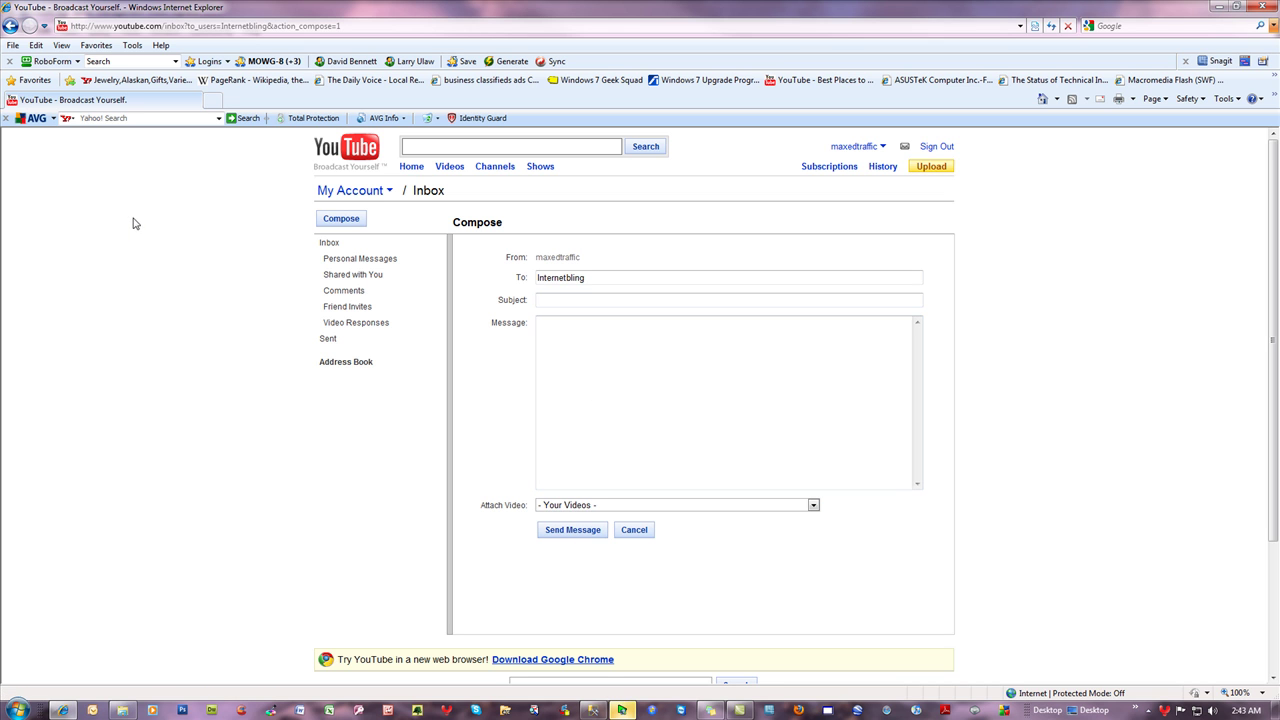
left_click(544, 299)
mouse_move(620, 712)
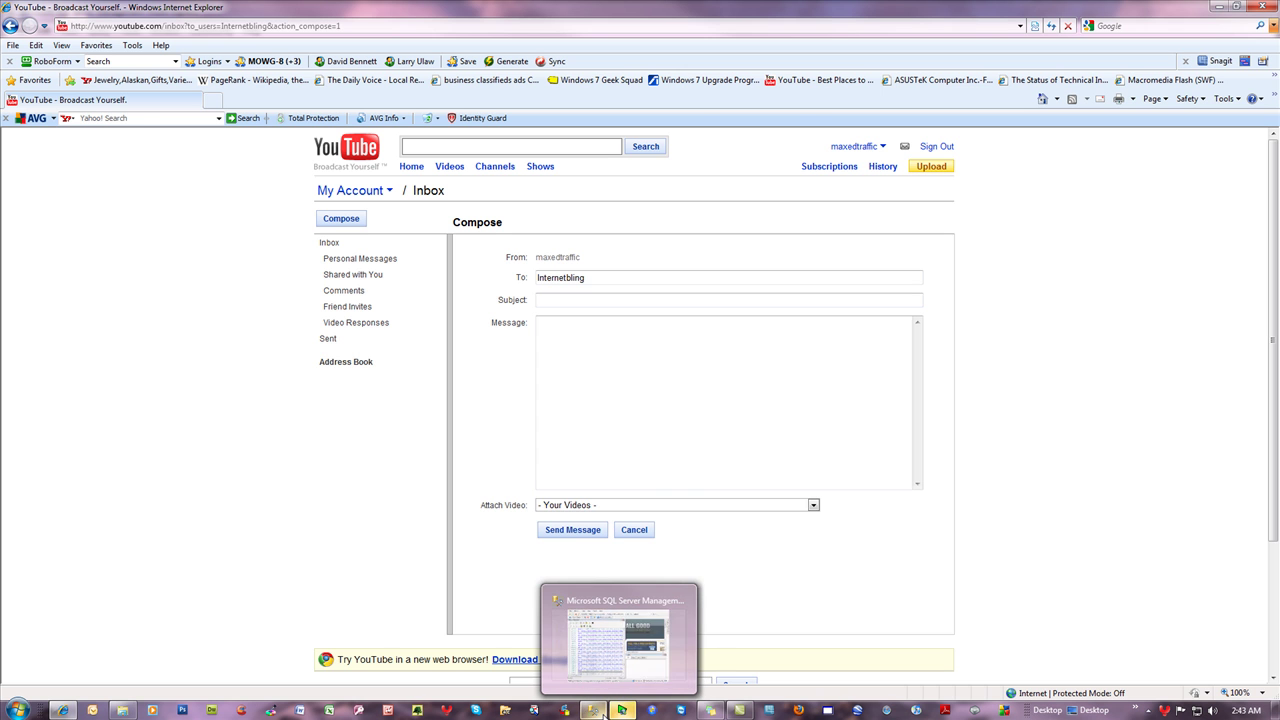
- Save the URL-building query to the Projects folder as YT_biglist.sql
left_click(594, 711)
left_click(419, 170)
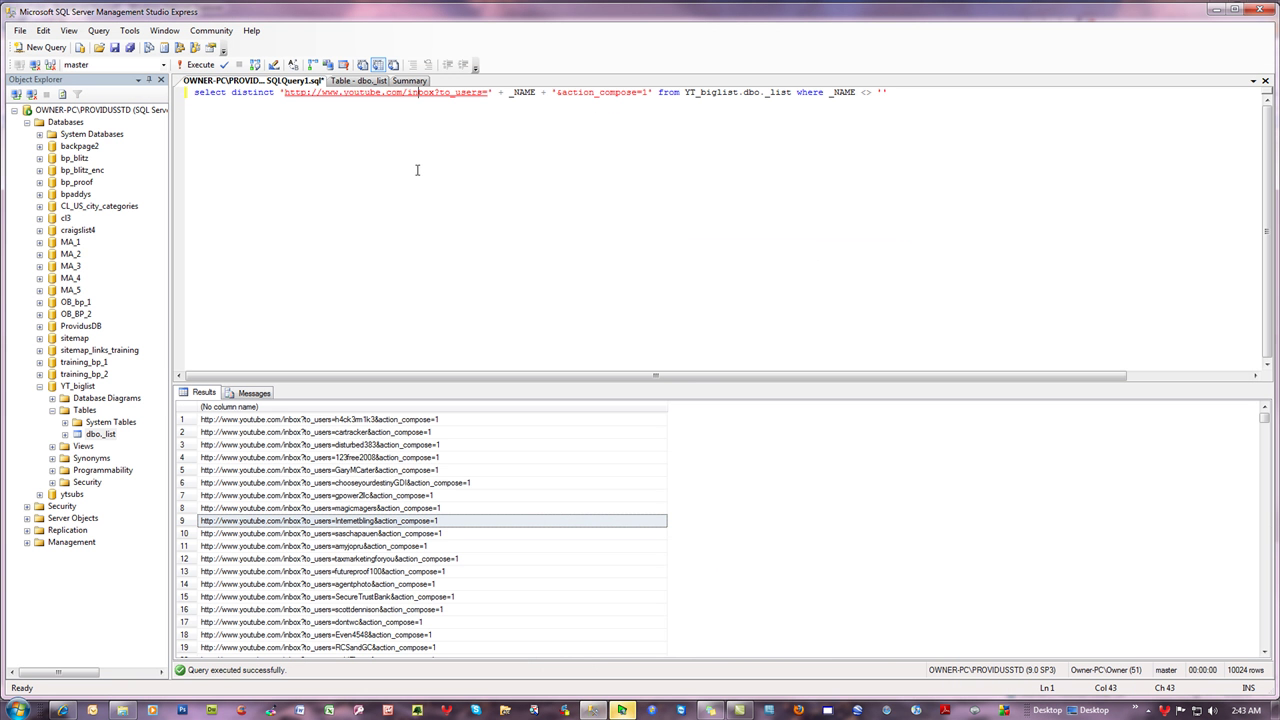
left_click(115, 48)
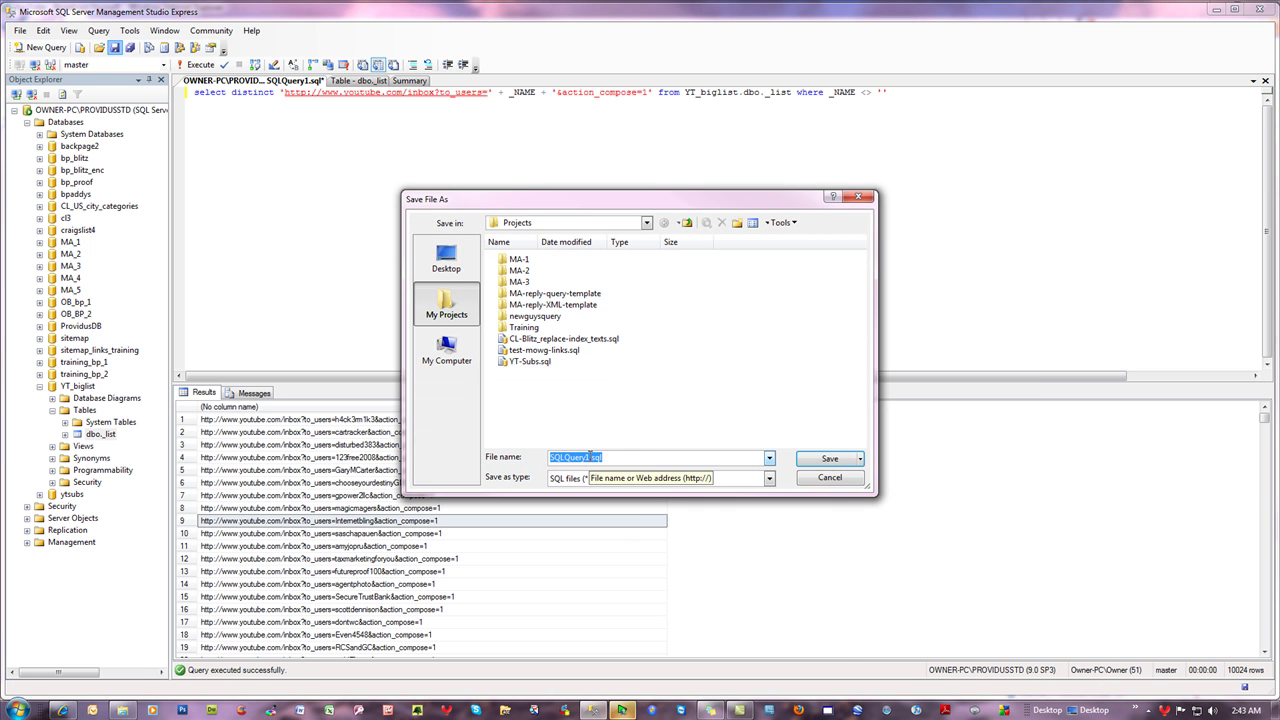
type("YT_blig")
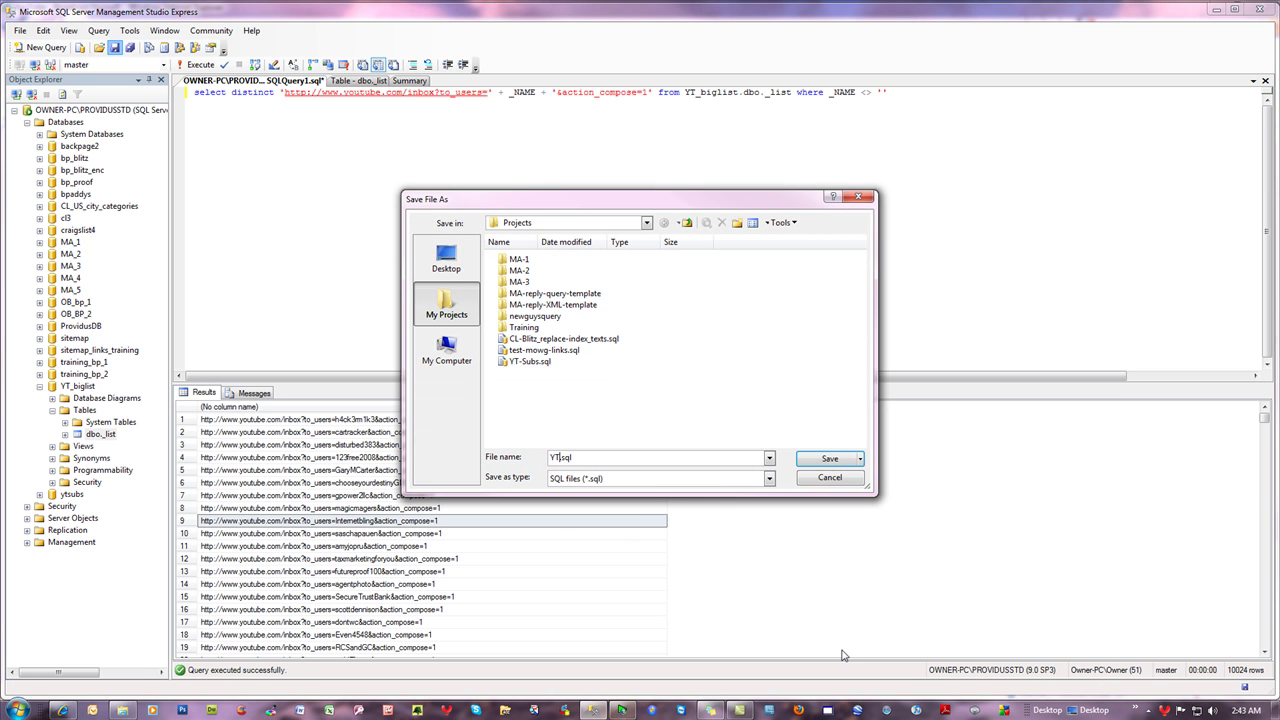
type("list")
key("Return")
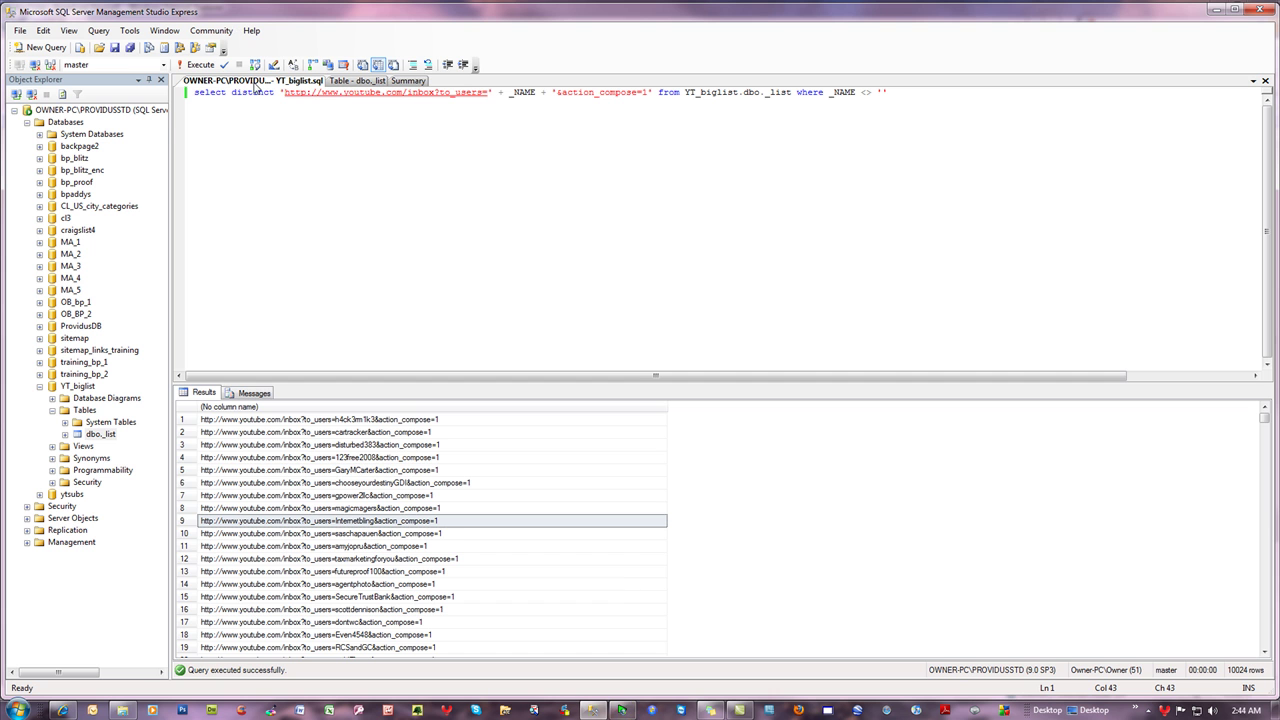
- Close the YT_biglist.sql query tab and all other open documents except the summary
right_click(256, 80)
left_click(290, 105)
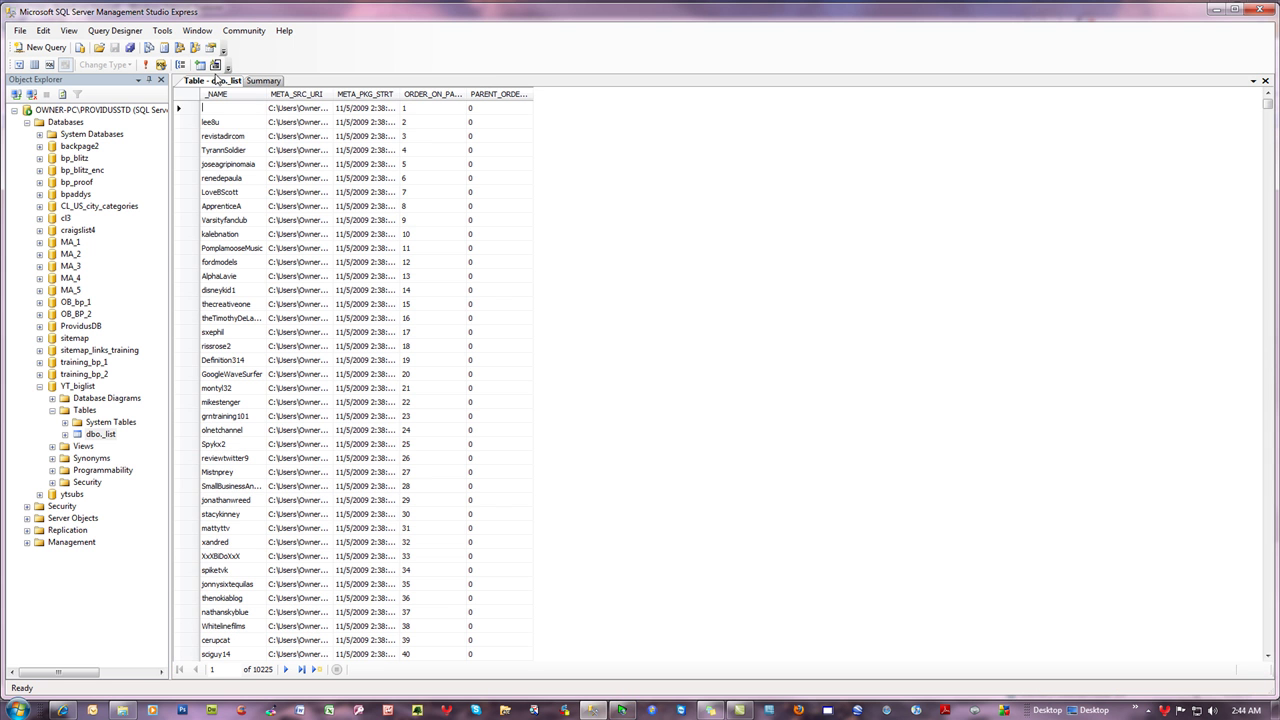
right_click(218, 80)
left_click(277, 120)
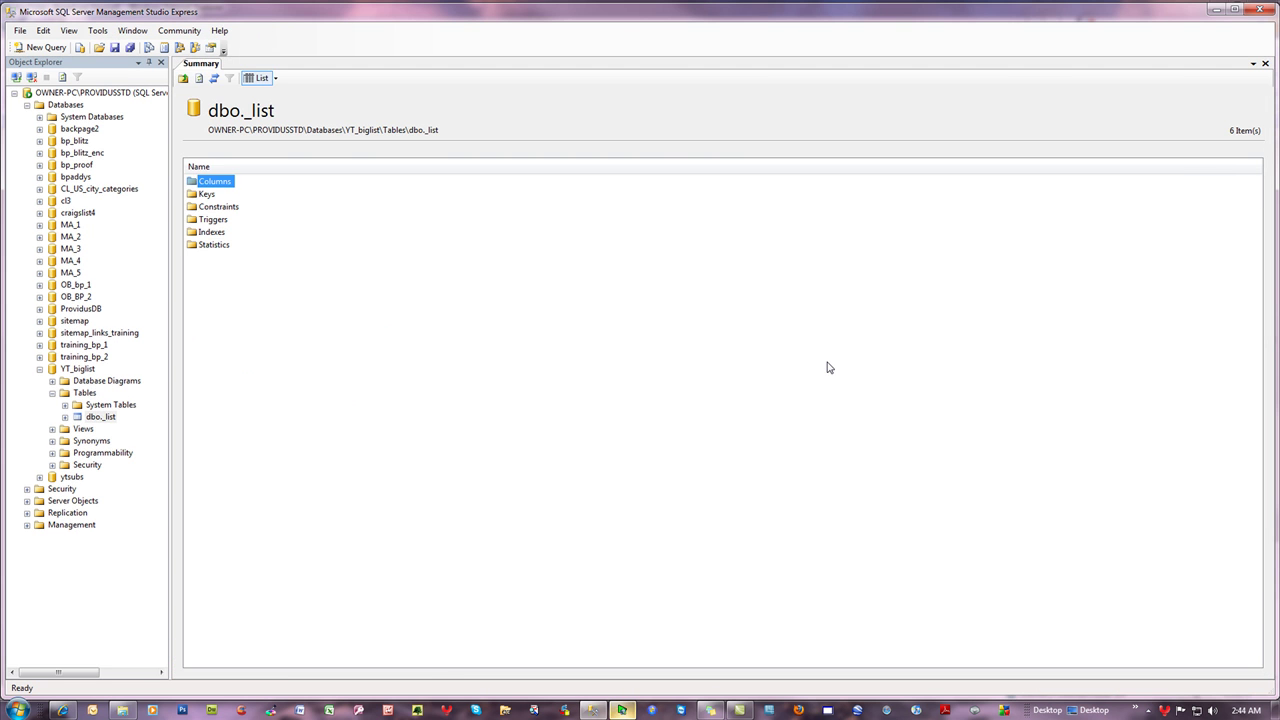
- Open YT_biglist.sql from Projects, connect to the server, and execute it
left_click(103, 53)
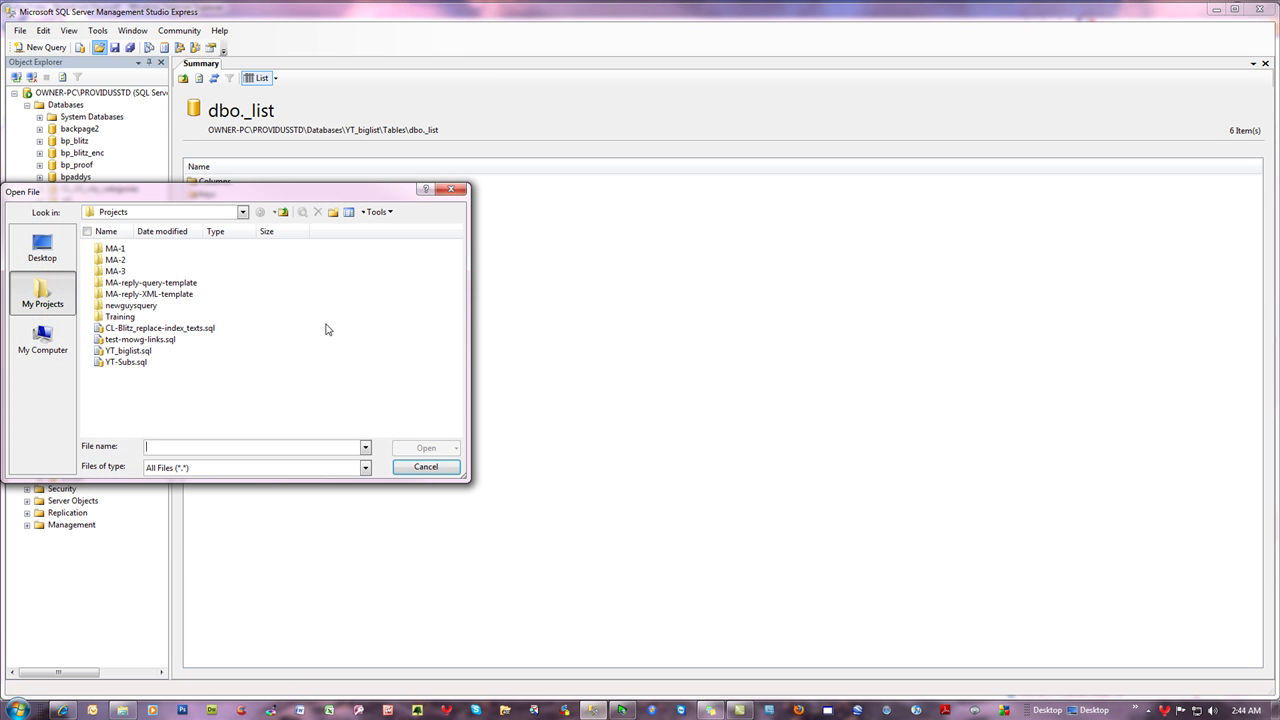
left_click(145, 351)
key("Return")
left_click(577, 377)
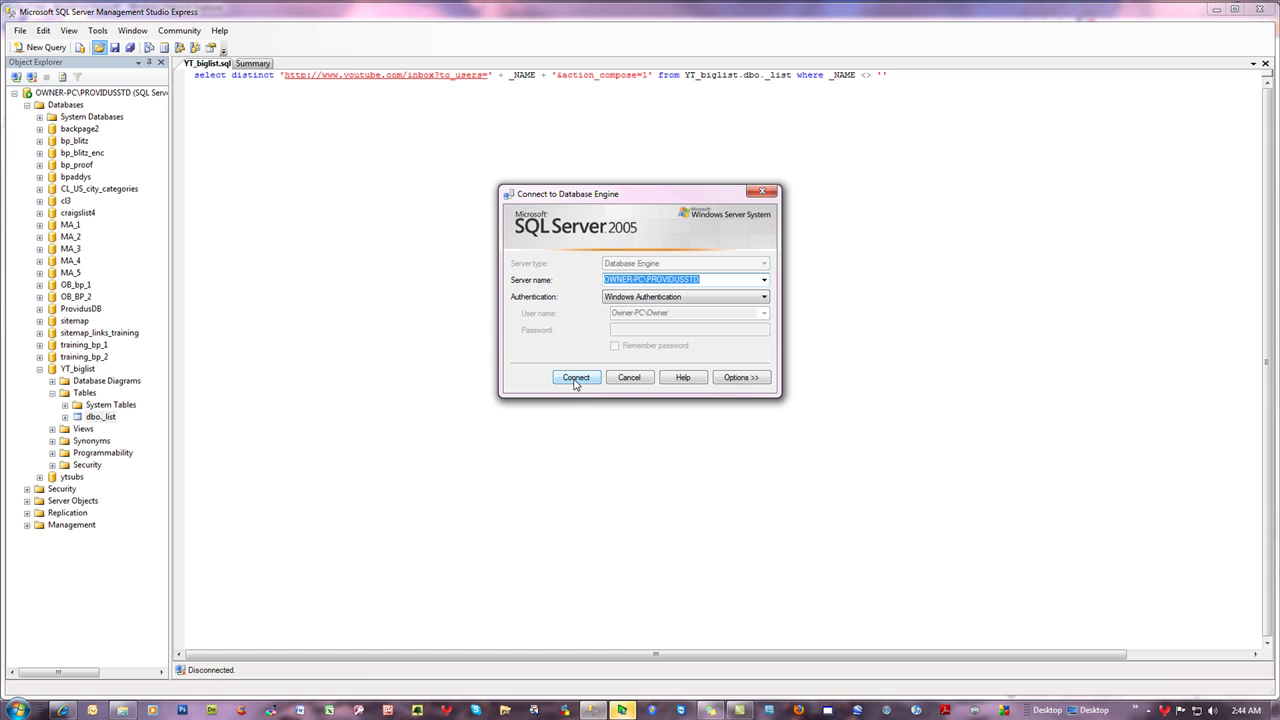
left_click(202, 66)
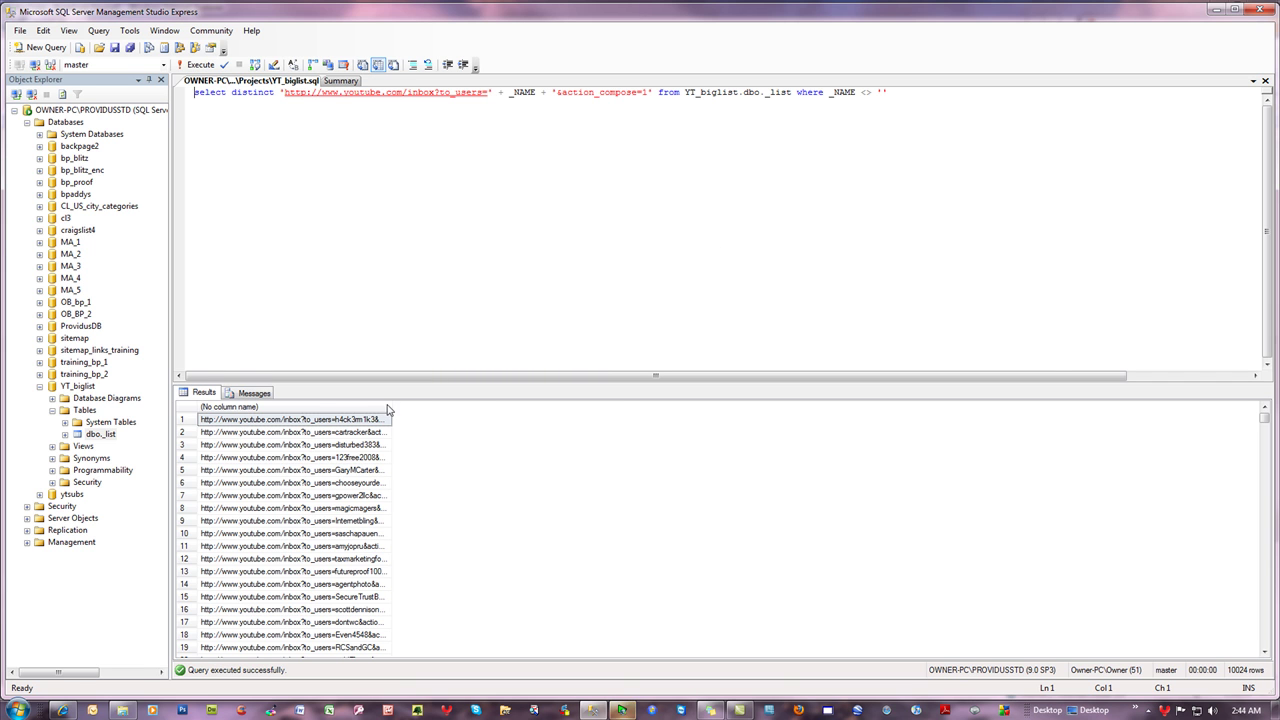
- Widen the results column to show full URLs ending in &action_compose=1, then put the caret at the query's end
left_click_drag(388, 407, 627, 424)
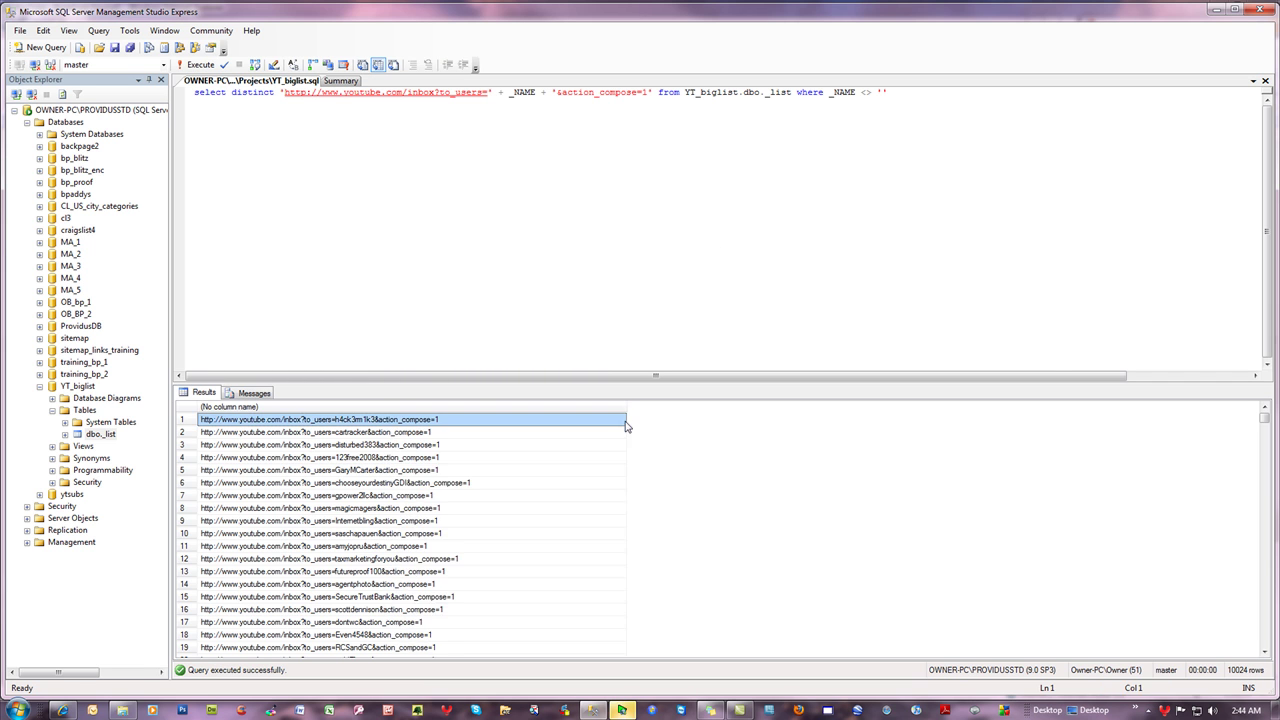
left_click(575, 221)
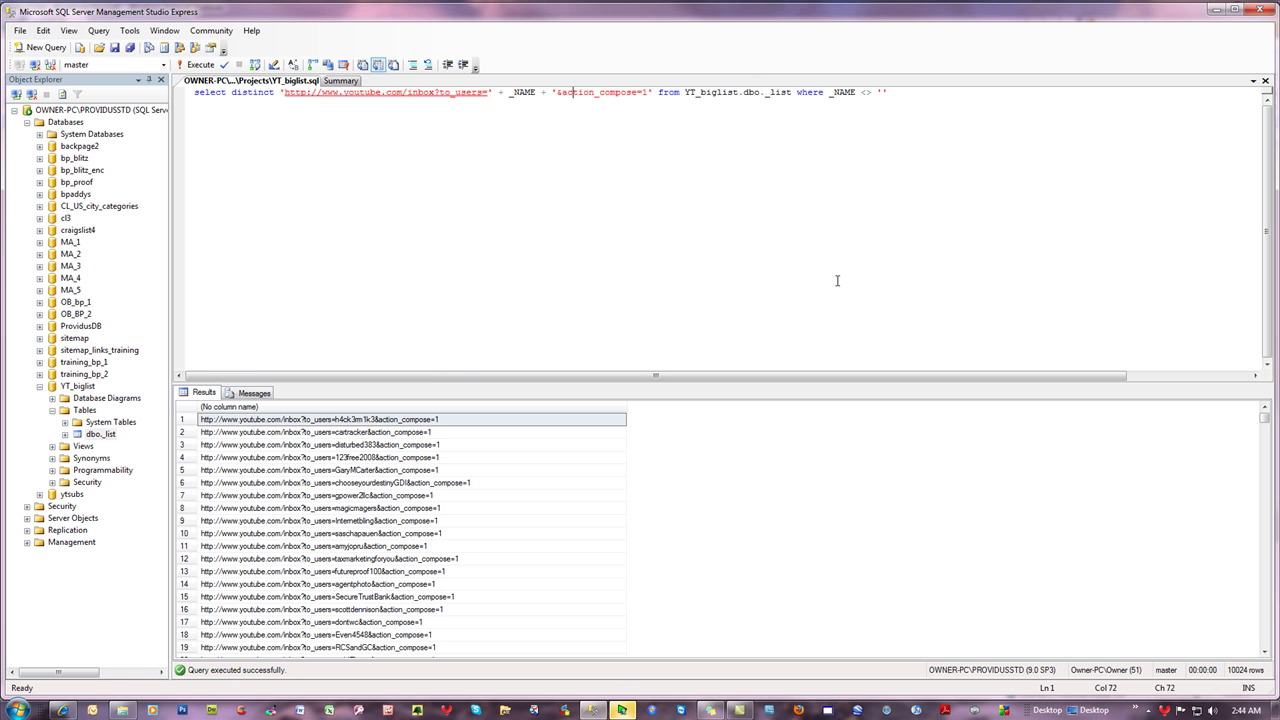
left_click(1048, 173)
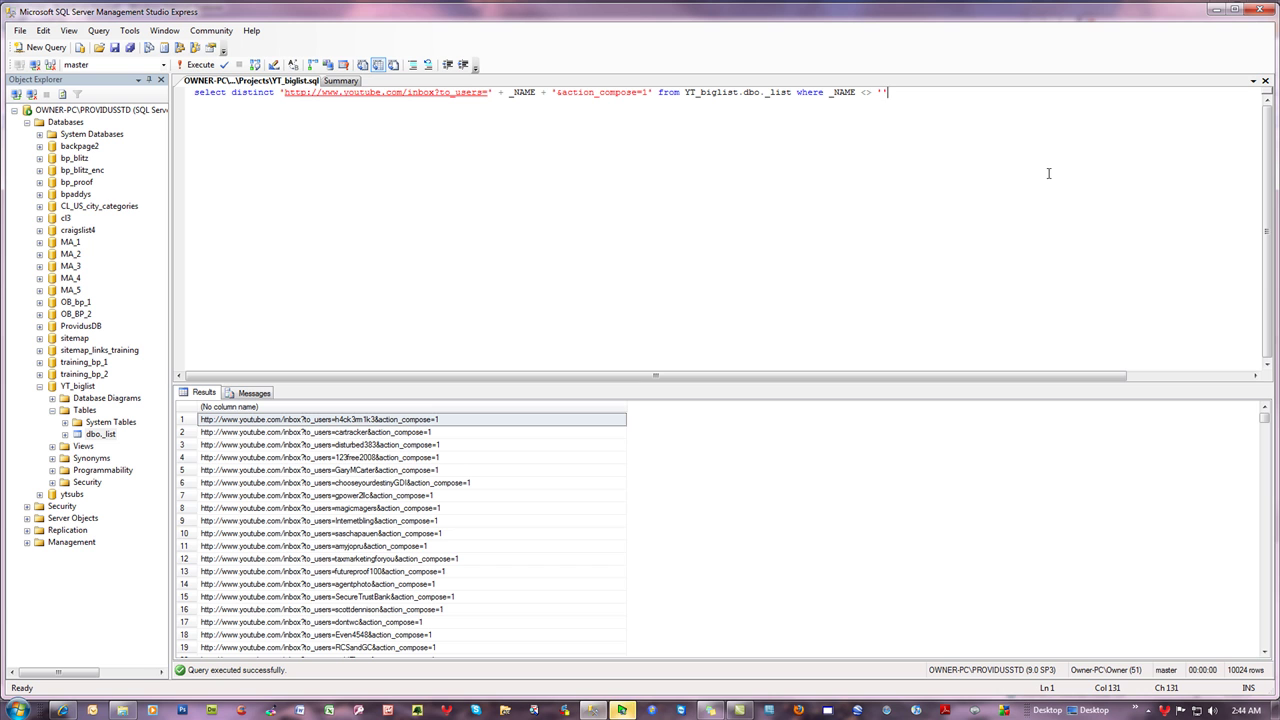